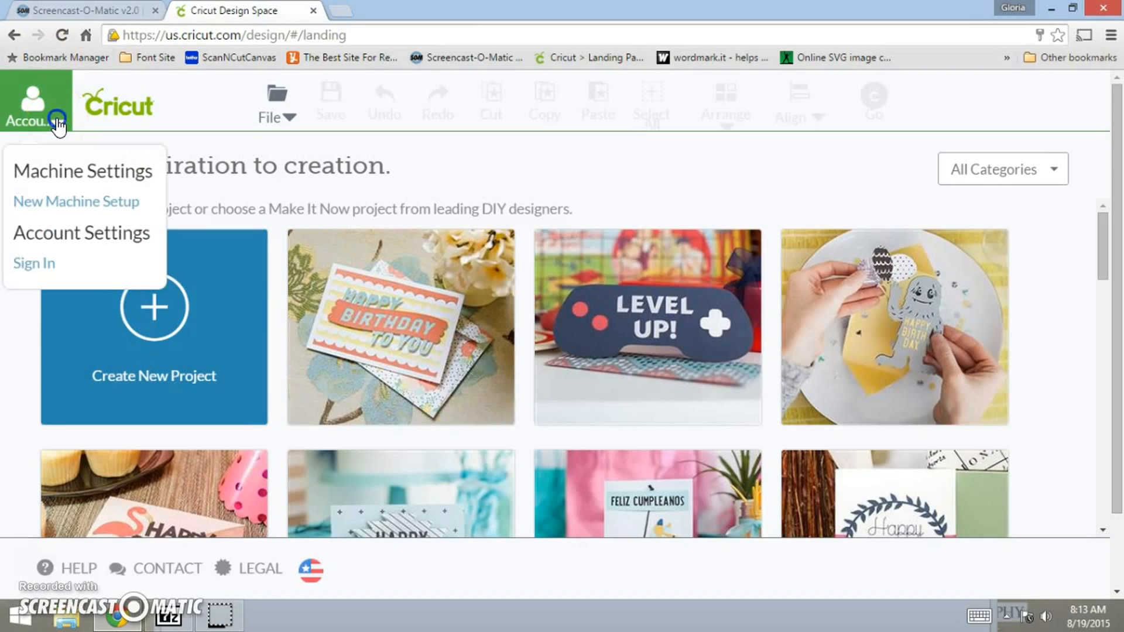
Sign in to the Cricut account with the saved credentials and create a new blank project
click(54, 267)
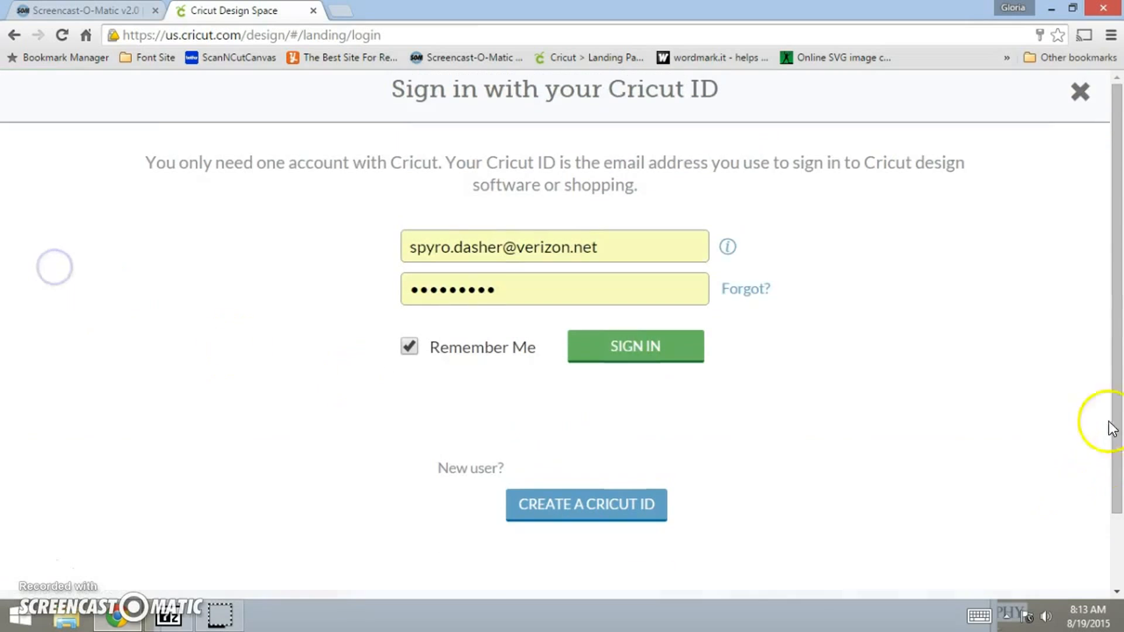
click(631, 369)
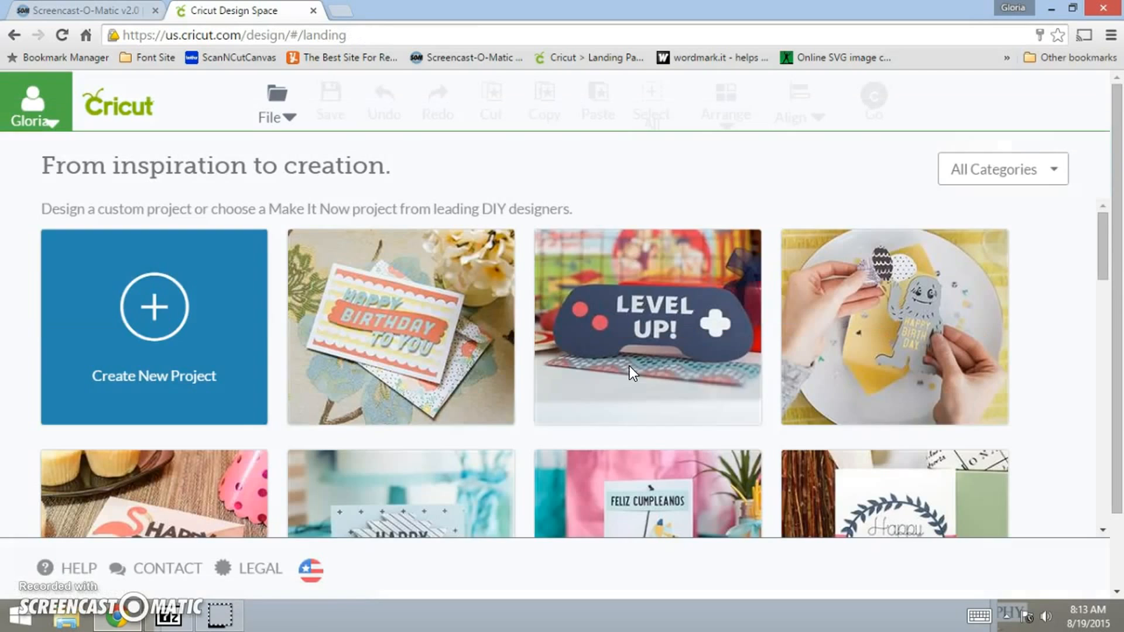
click(170, 324)
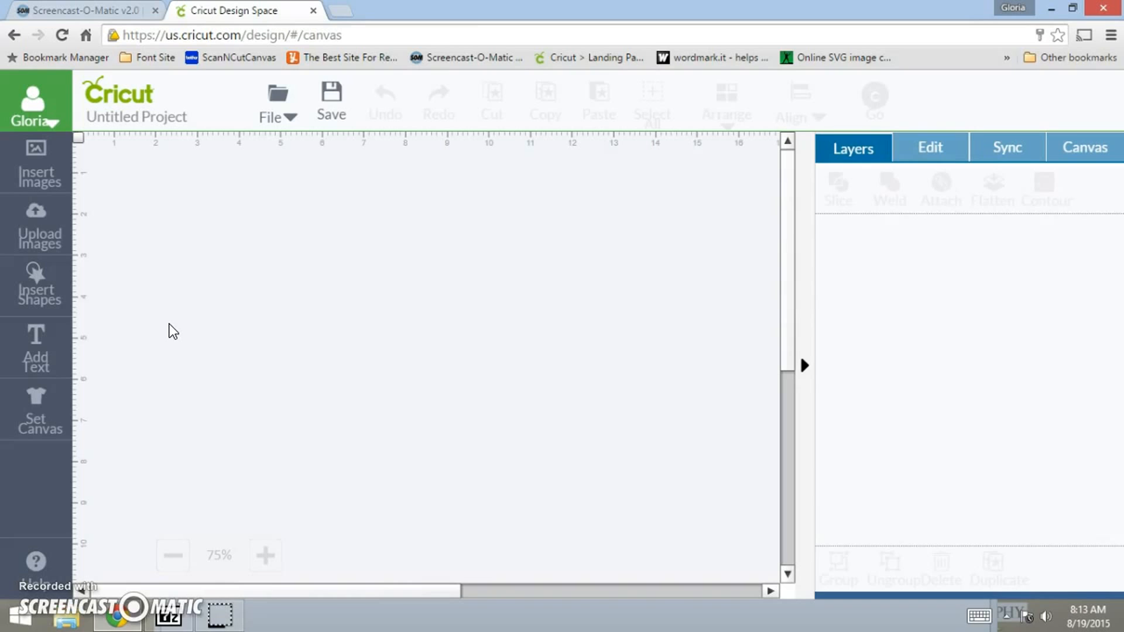
click(164, 331)
Insert a square shape and move it to the upper part of the canvas
click(36, 278)
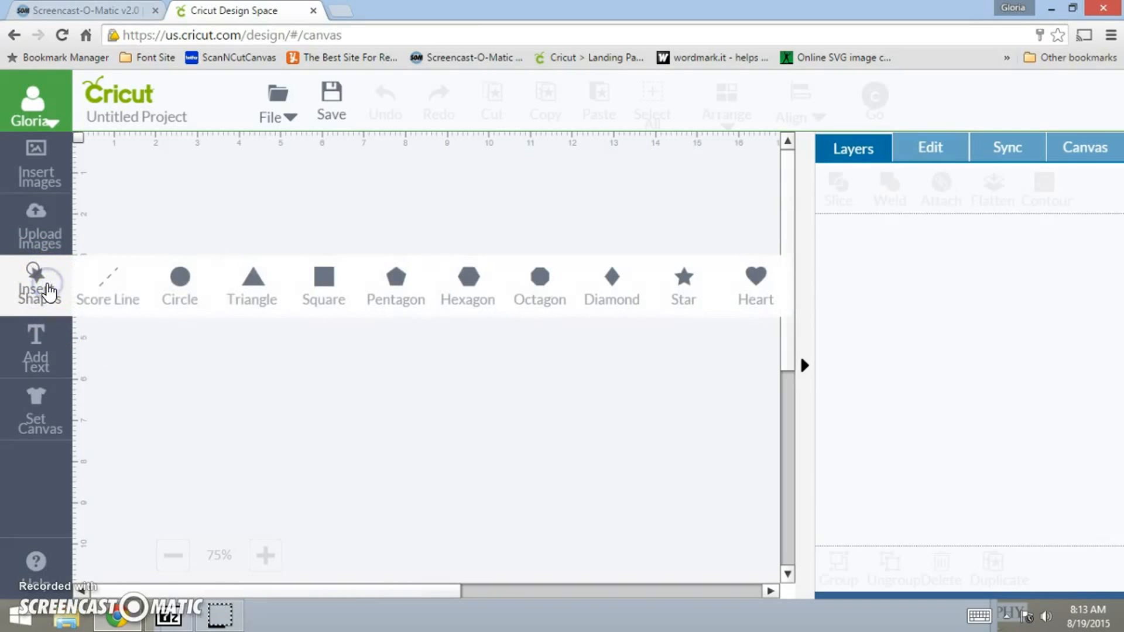
click(324, 284)
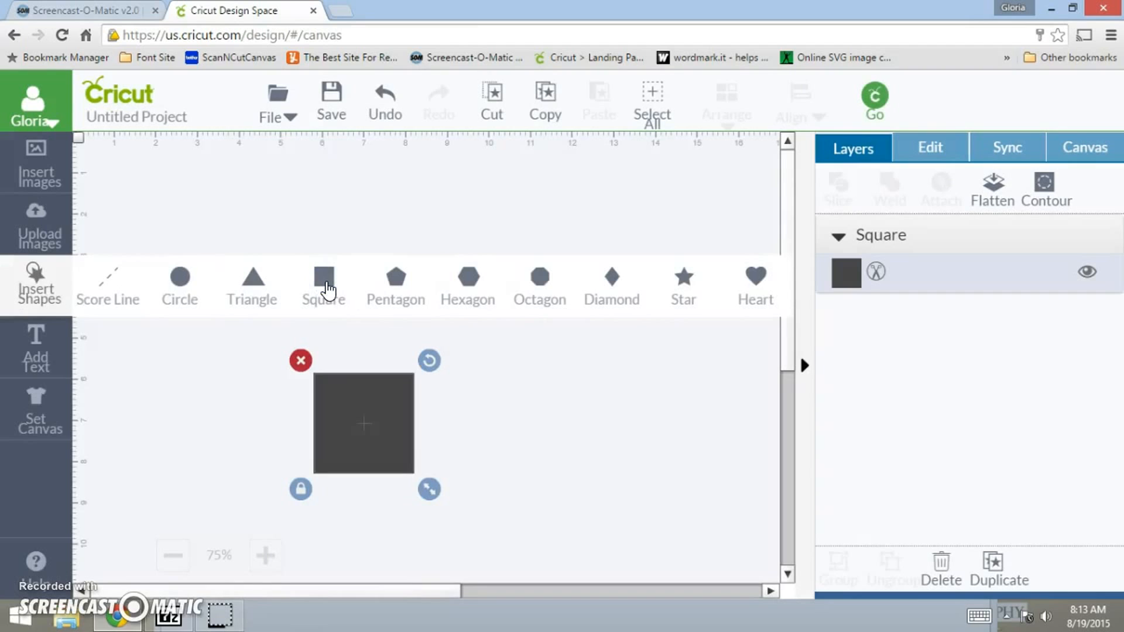
drag(352, 461, 290, 298)
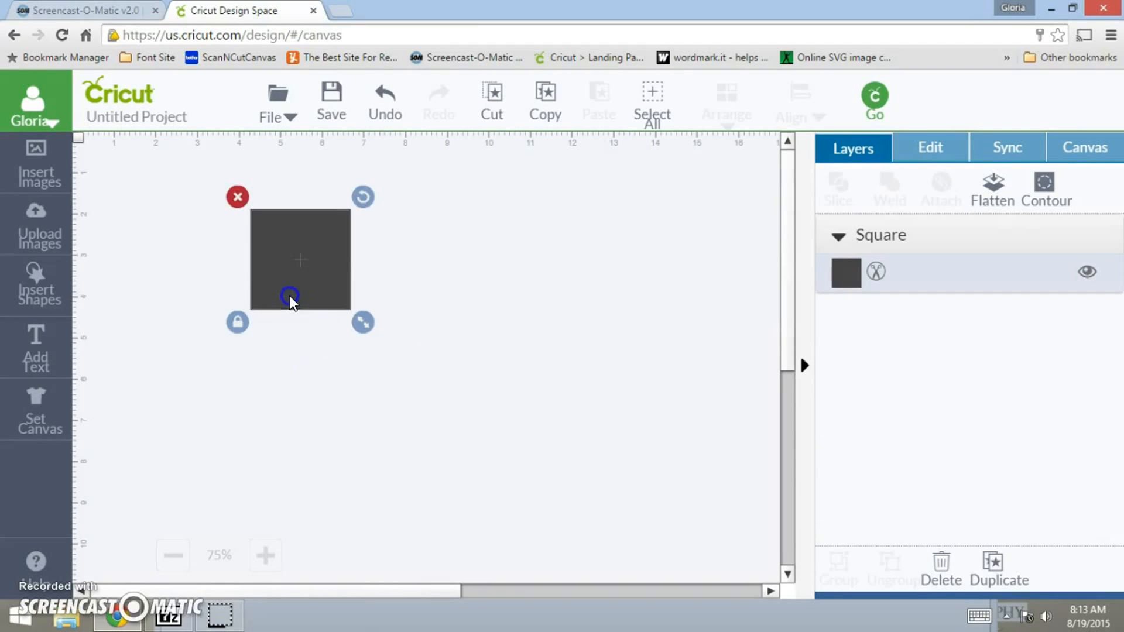
Duplicate the square three times and move the three copies away from the original
click(994, 571)
click(994, 571)
click(993, 571)
drag(333, 268, 478, 351)
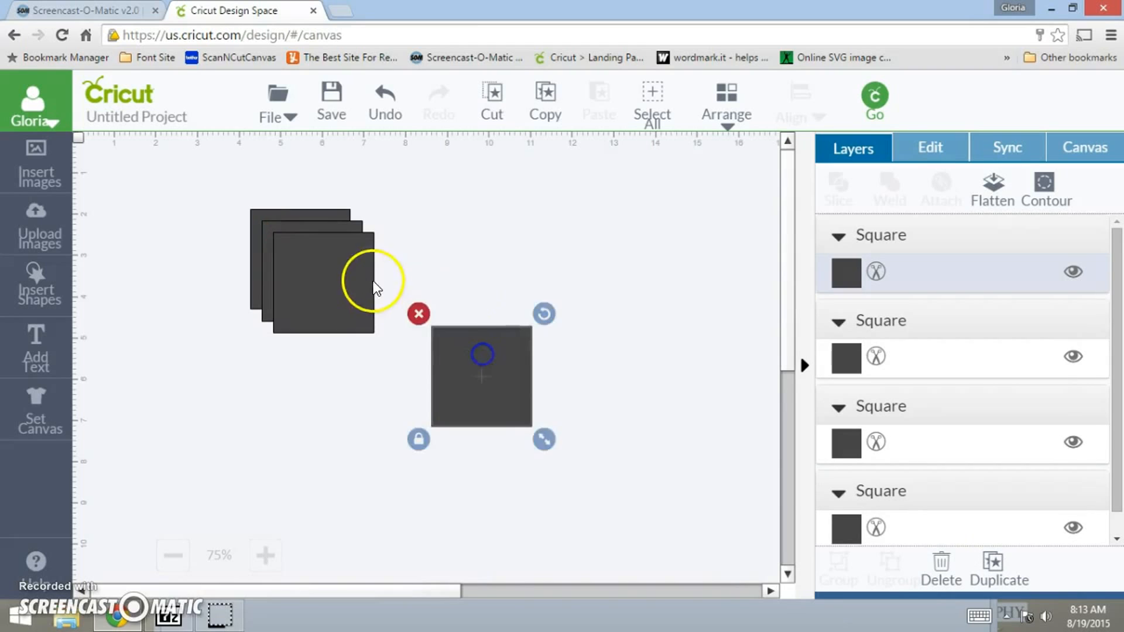
drag(322, 248, 471, 322)
drag(359, 263, 494, 299)
Unlock the original square's proportions and set its width to 5.50 in
click(343, 258)
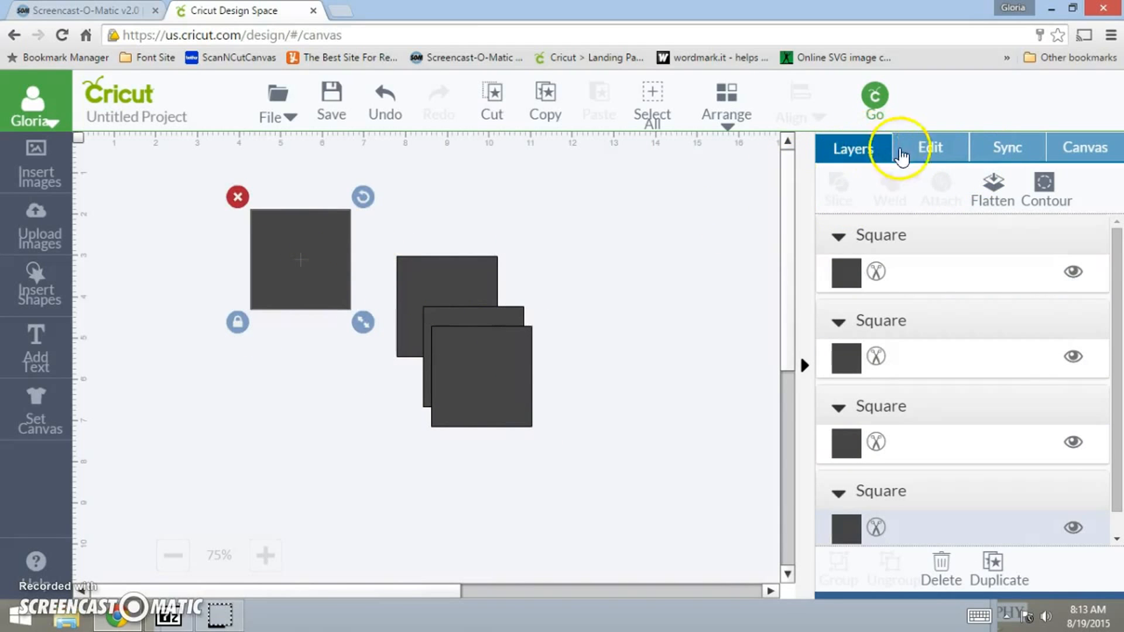
click(932, 149)
click(888, 217)
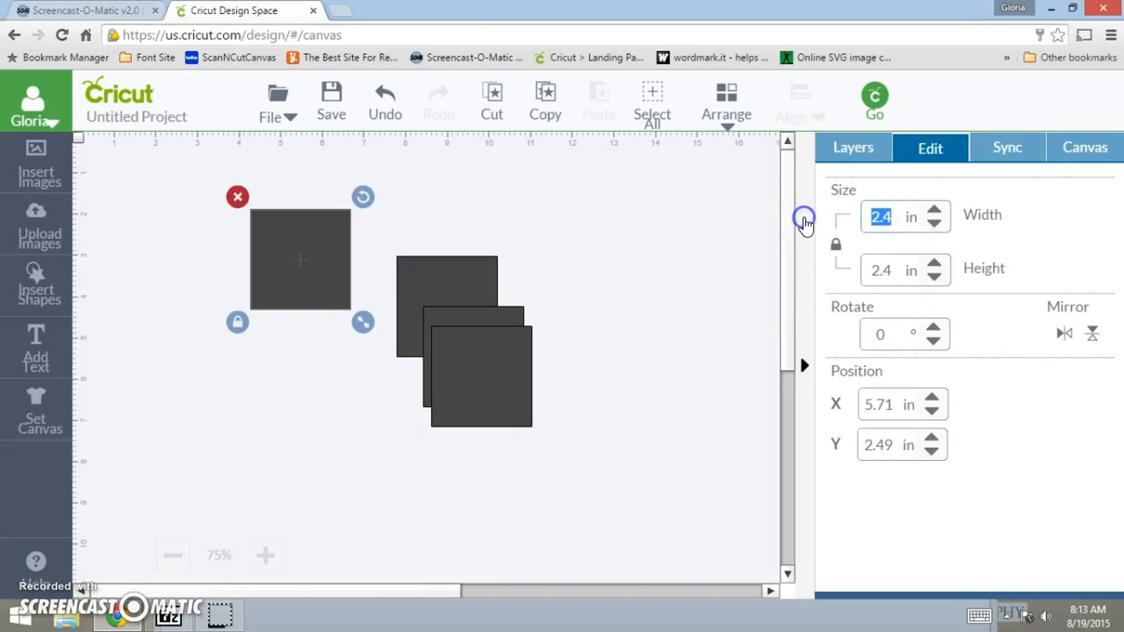
click(836, 244)
click(889, 218)
key(BackSpace)
key(Return)
Set the widened rectangle's height to 4.25 in and move it to the canvas's upper-left corner
click(897, 270)
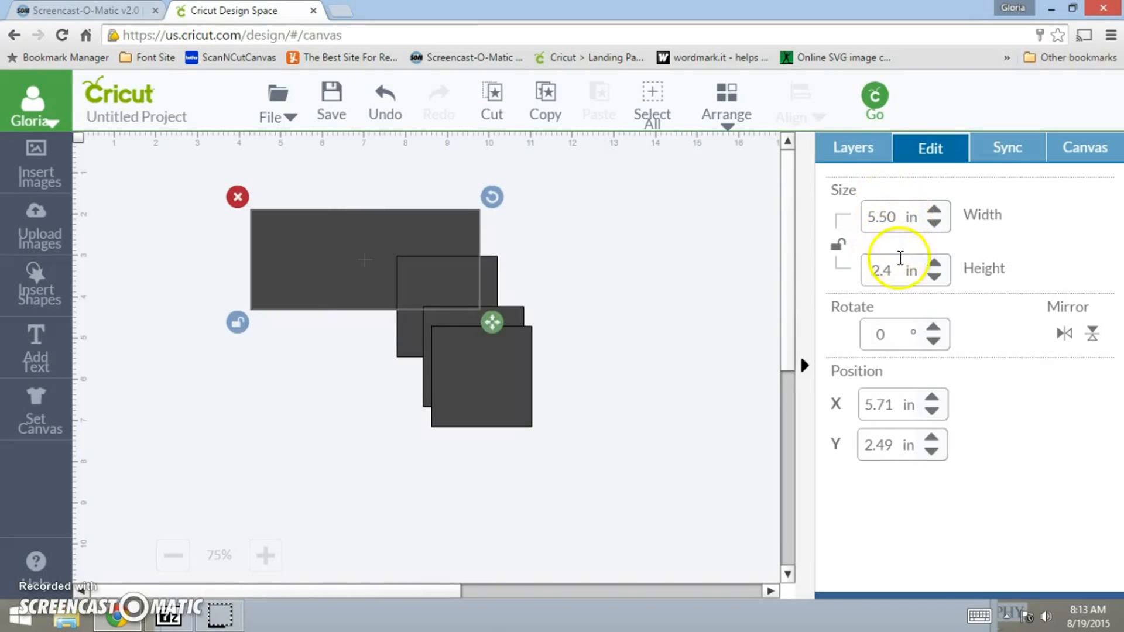
key(BackSpace)
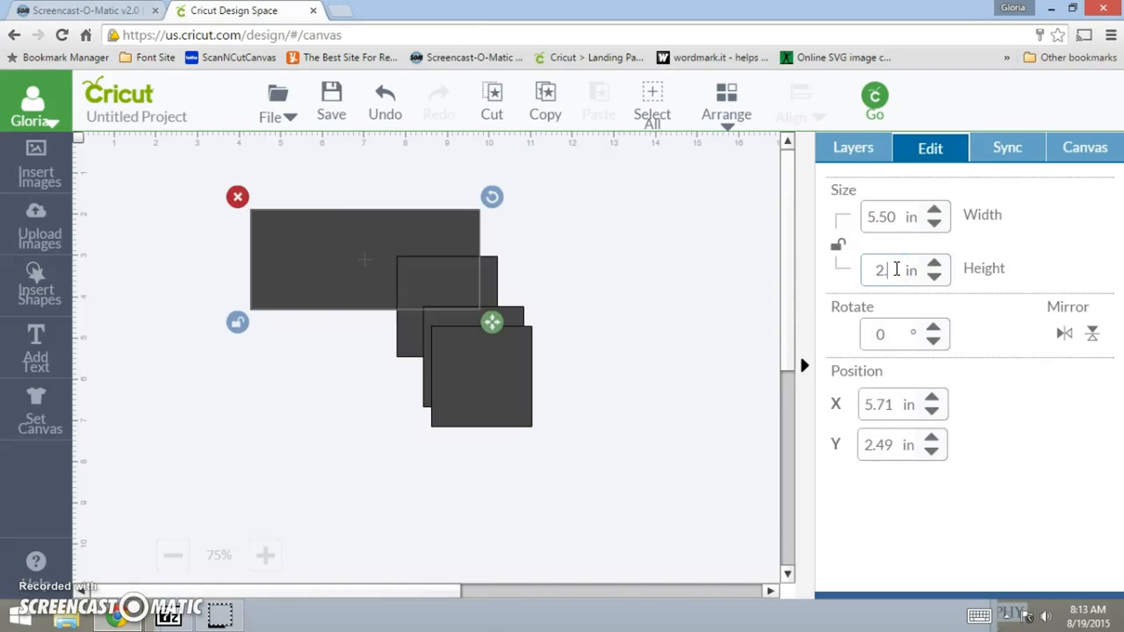
text(4.25)
key(Return)
click(794, 251)
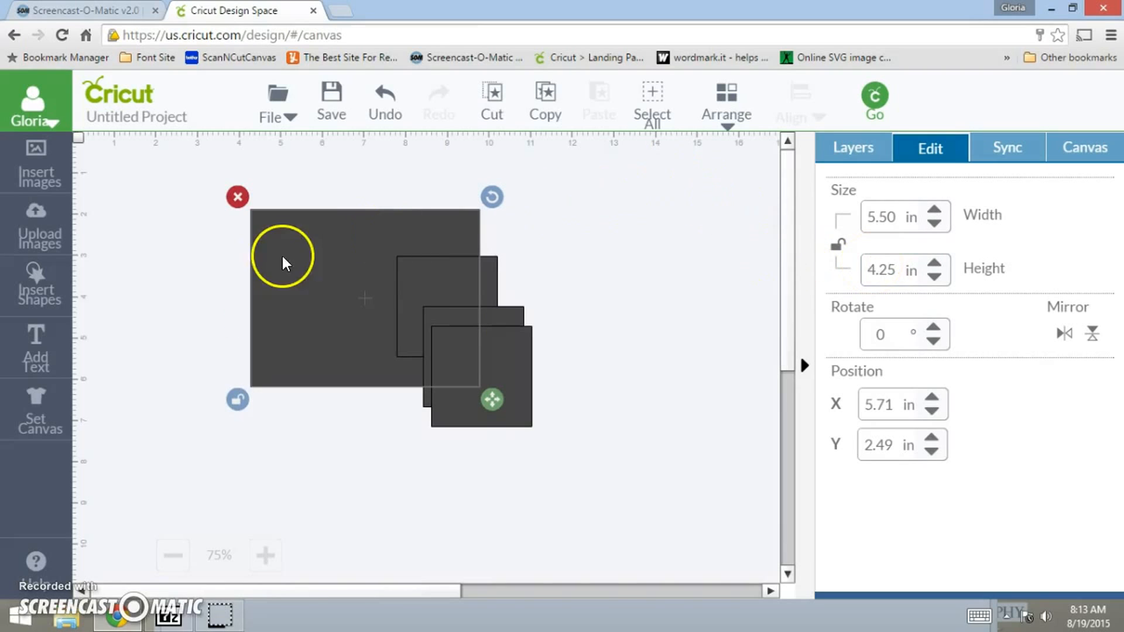
drag(319, 285, 191, 234)
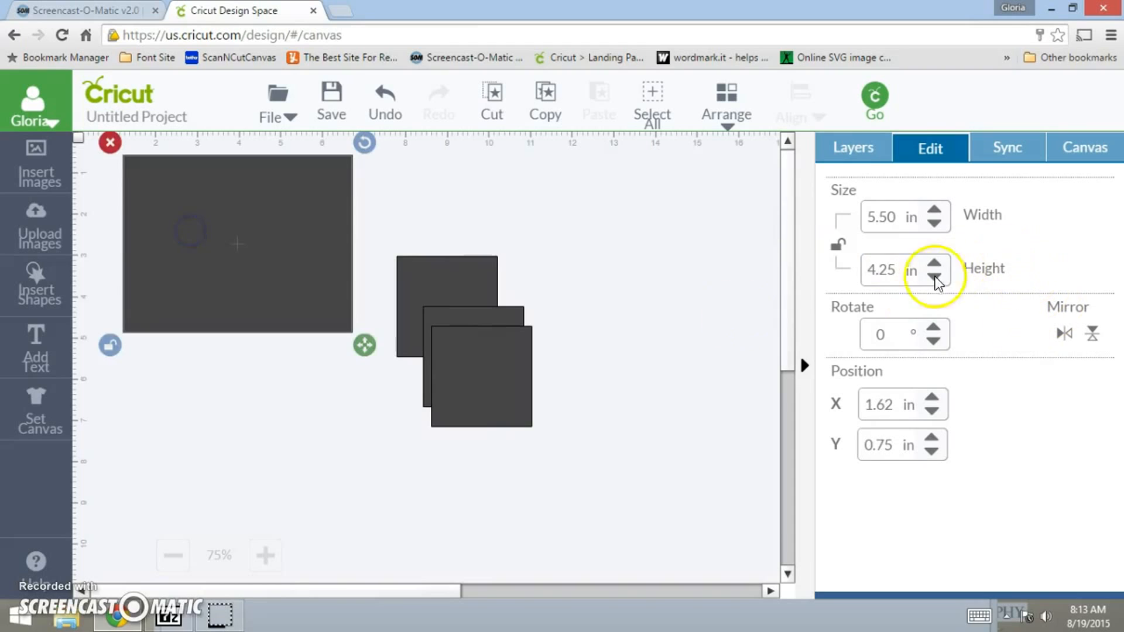
Change the large rectangle's cut color to white
click(852, 154)
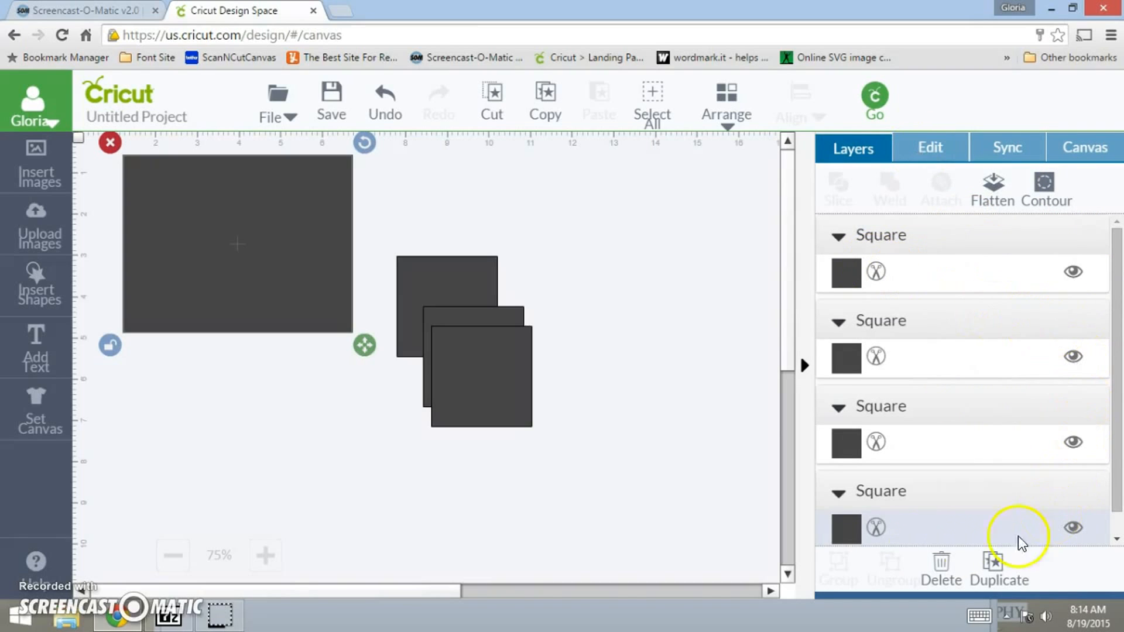
click(921, 529)
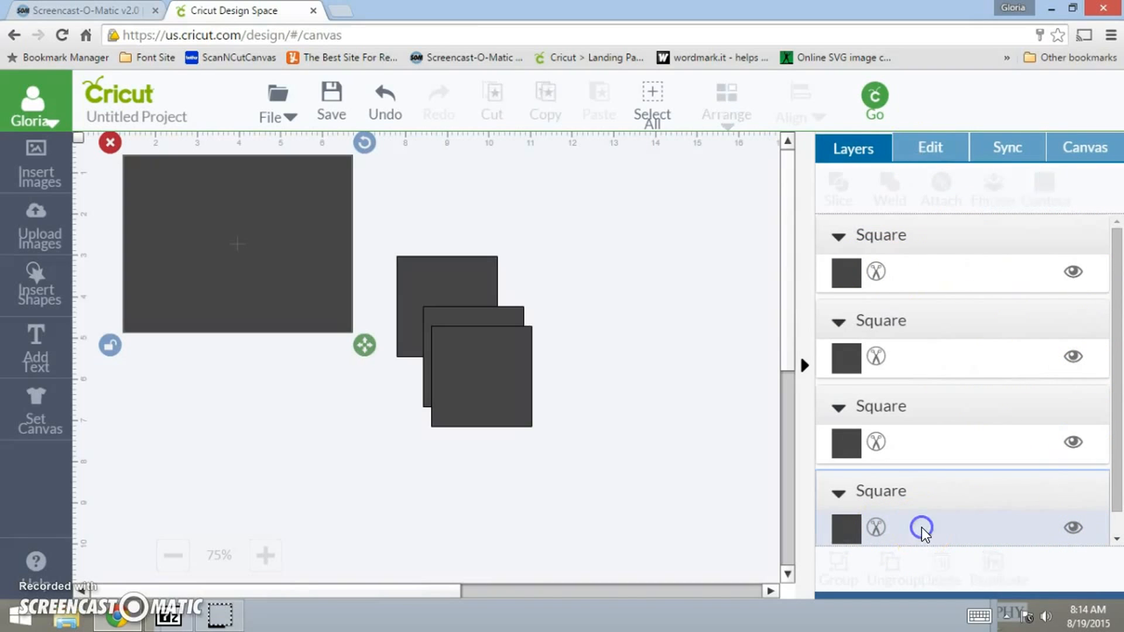
click(846, 529)
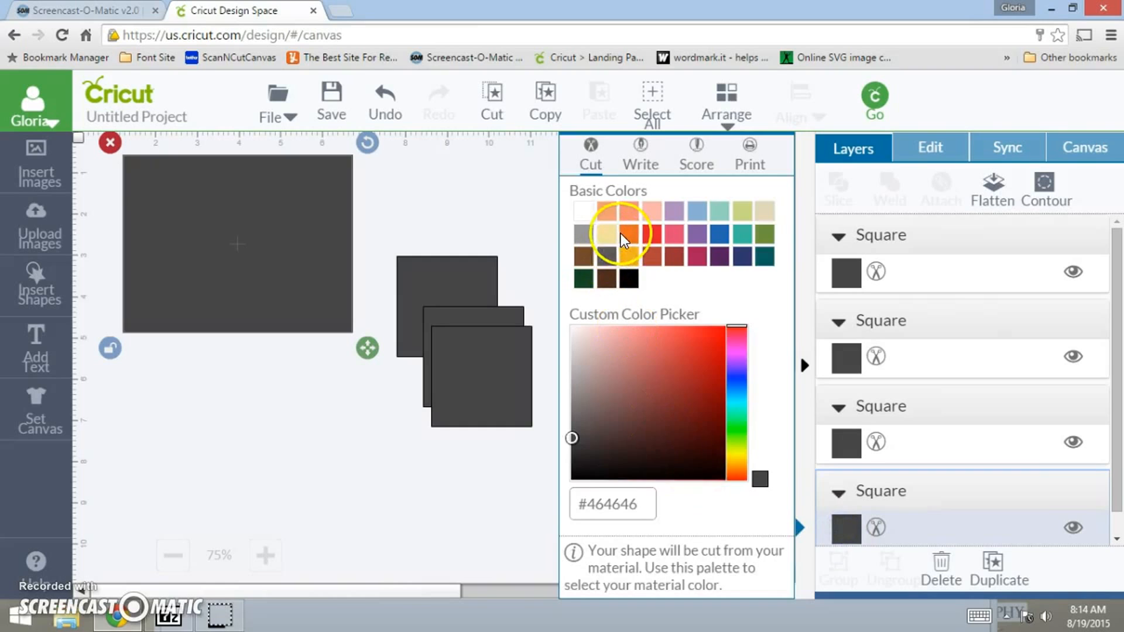
click(584, 212)
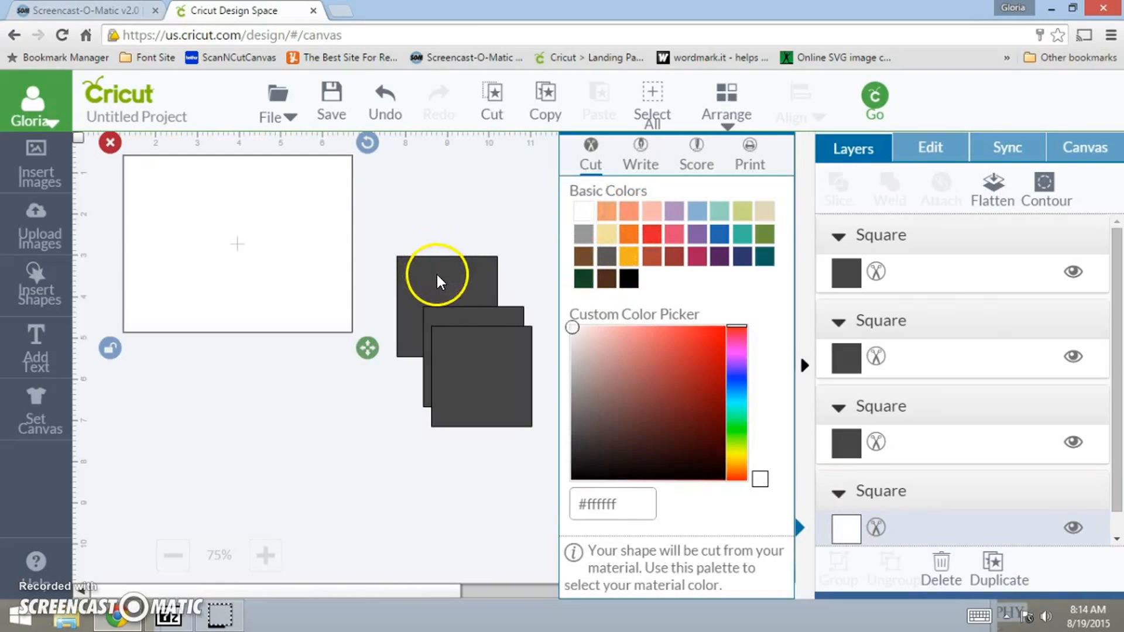
Move the uppermost small square onto the white rectangle, unlock its proportions and set its width to 5.25 in
click(437, 275)
drag(437, 275, 270, 246)
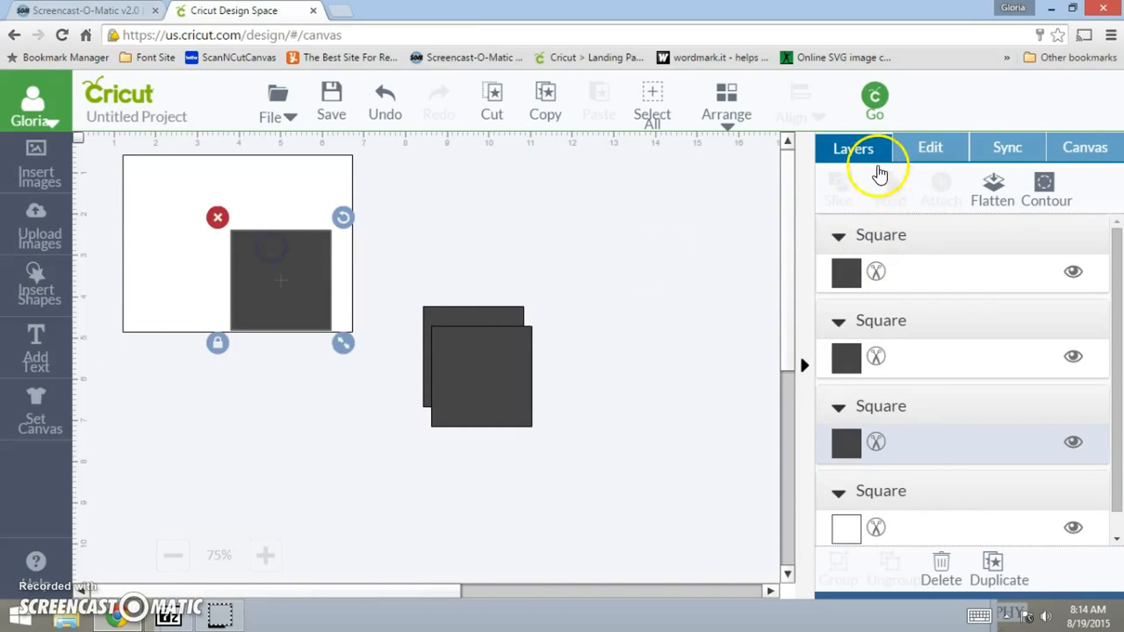
click(936, 151)
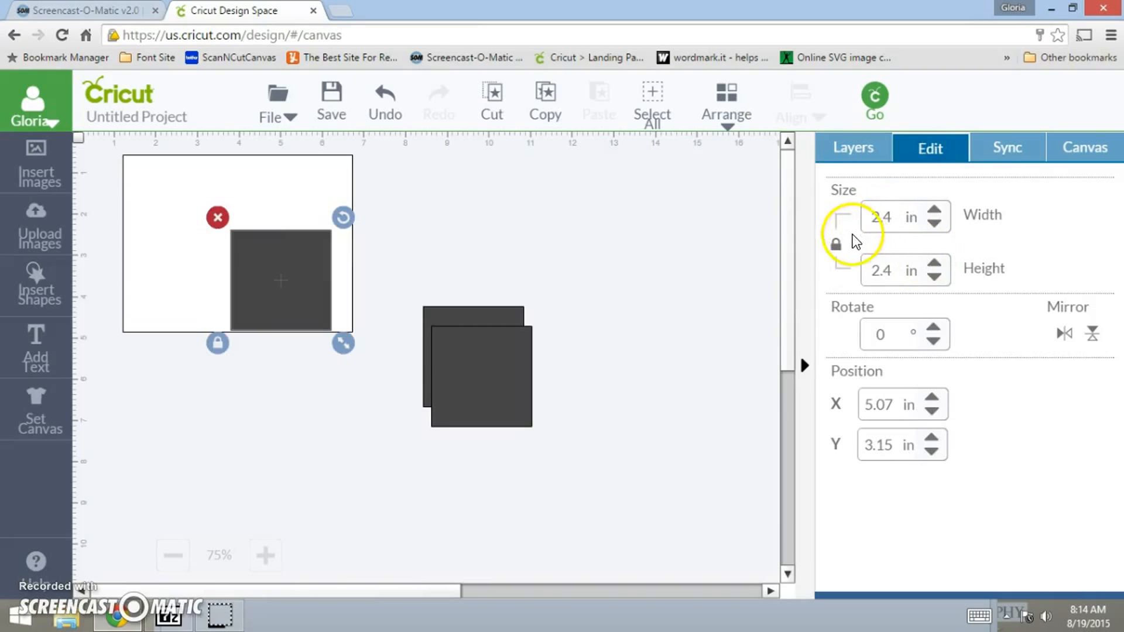
click(837, 245)
click(899, 216)
key(BackSpace)
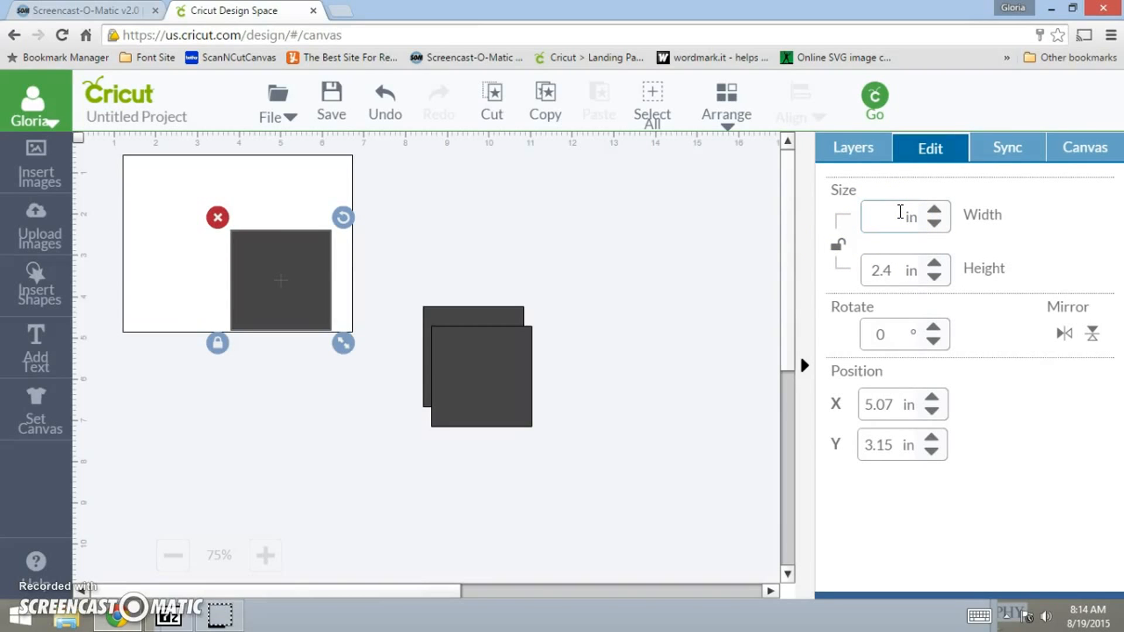
text(525)
Set the second rectangle's height to 4 in and center it on the white rectangle
click(896, 270)
key(BackSpace)
key(BackSpace)
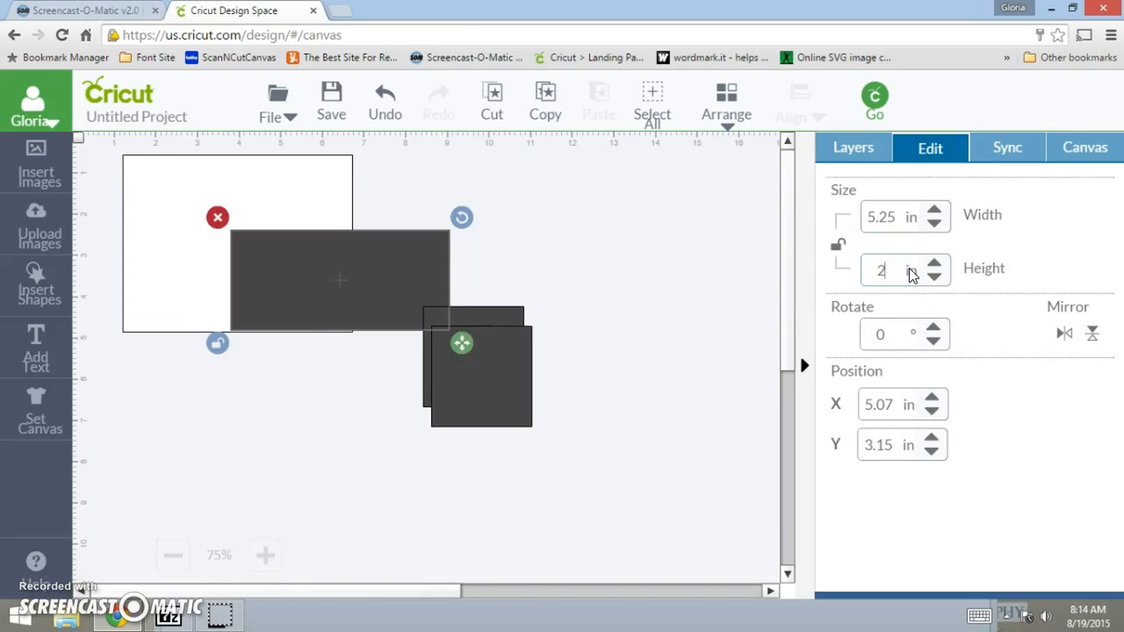
key(Return)
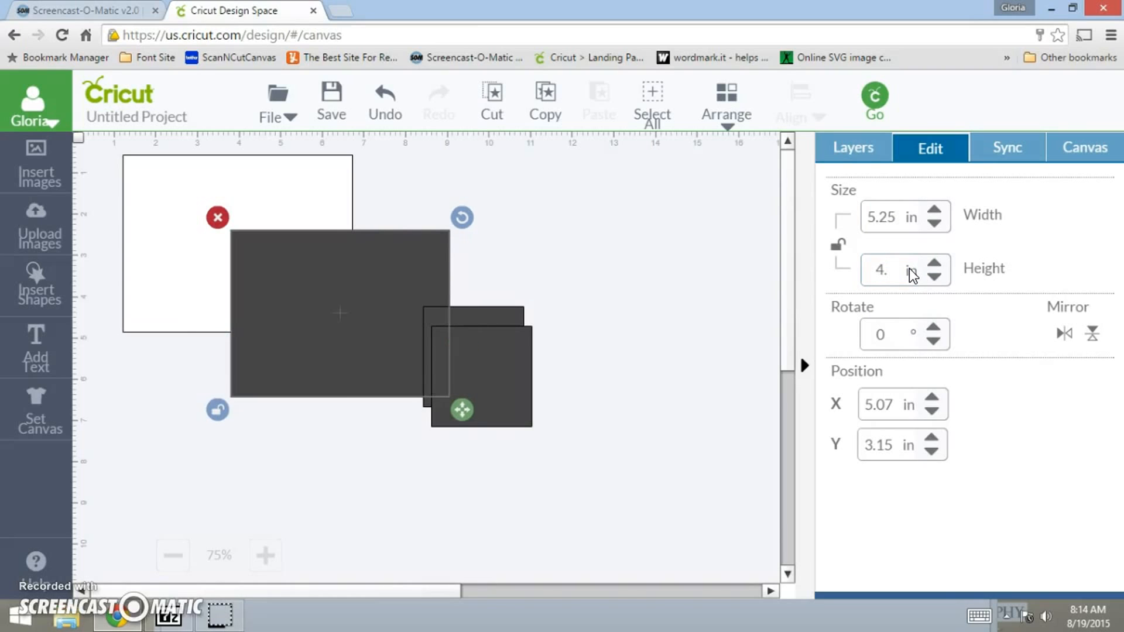
drag(393, 335, 282, 262)
Change the cut color of the rectangle on the white base to Honeysuckle yellow (#f3e39c)
click(500, 385)
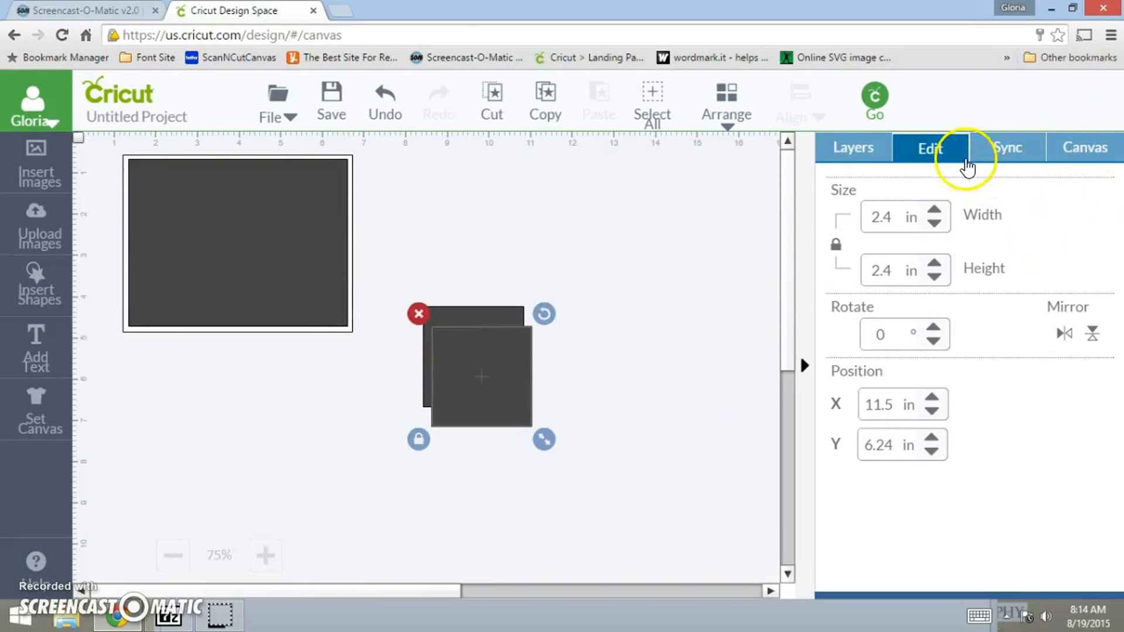
click(847, 153)
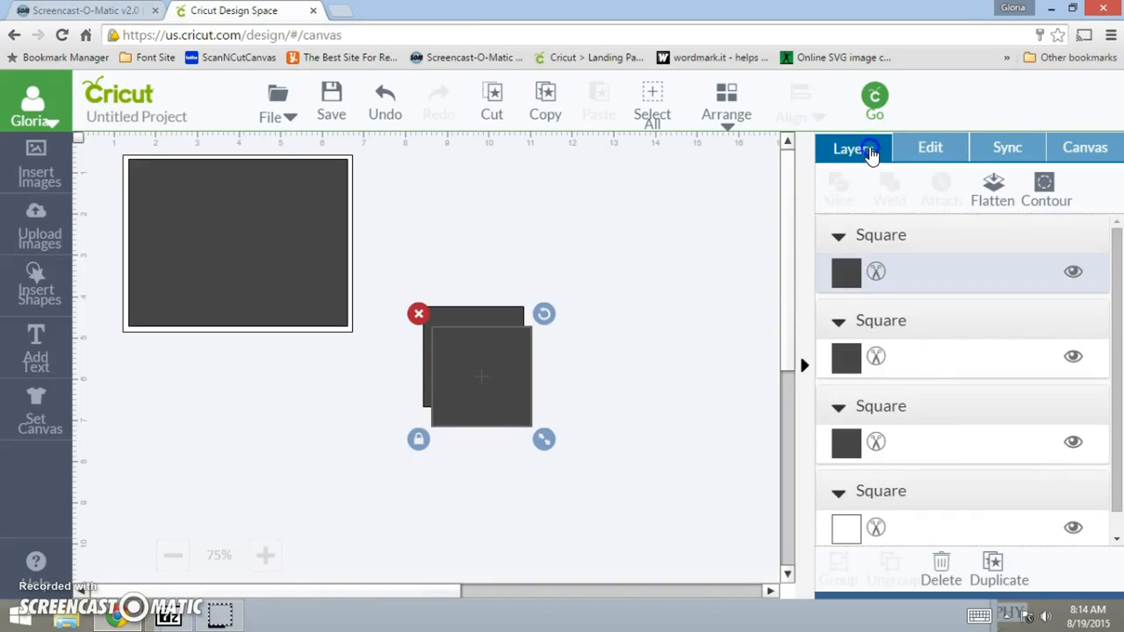
click(856, 279)
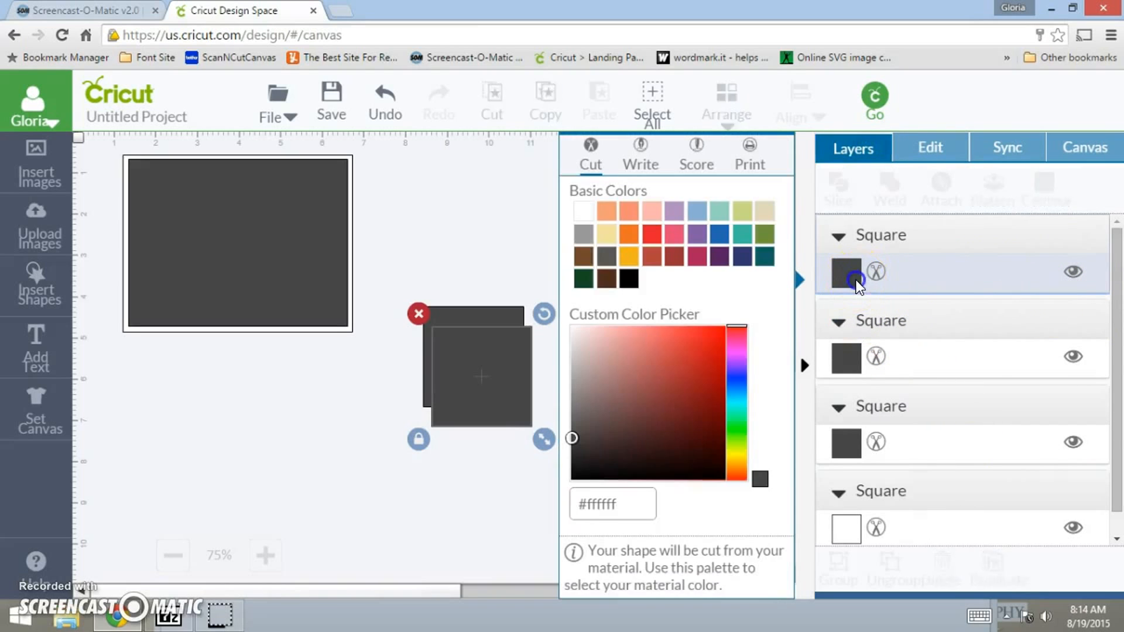
click(209, 243)
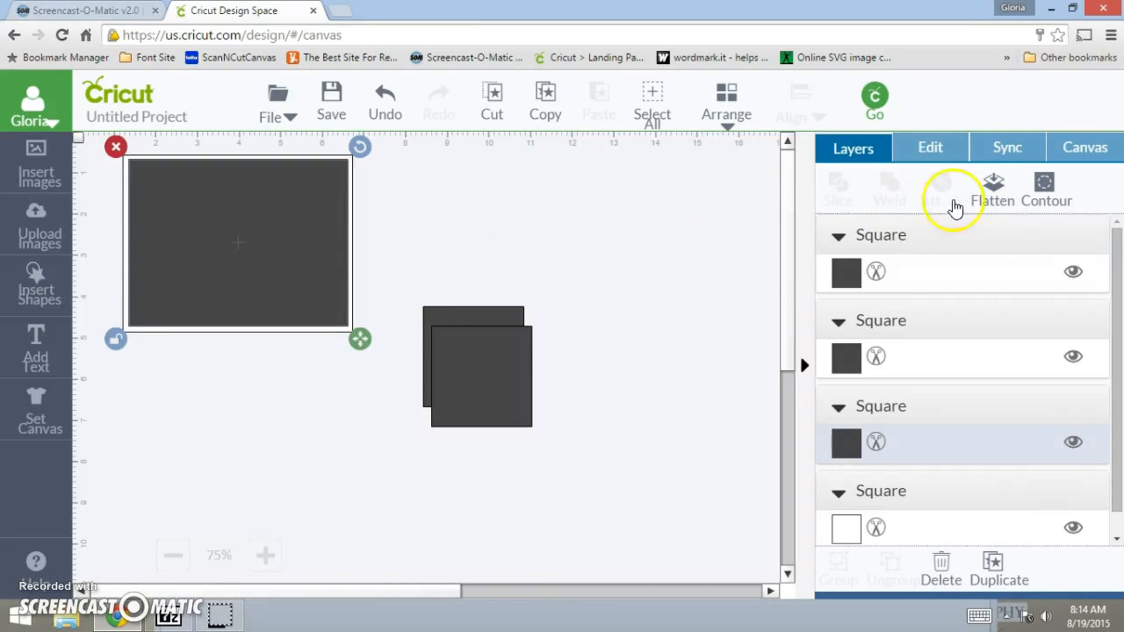
click(849, 446)
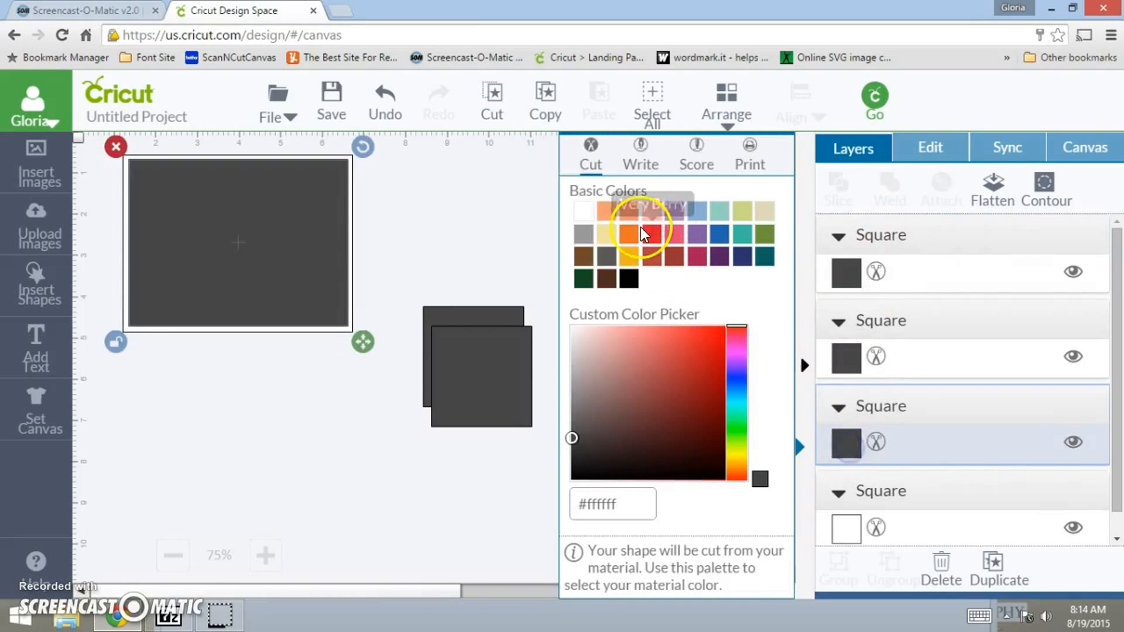
click(607, 236)
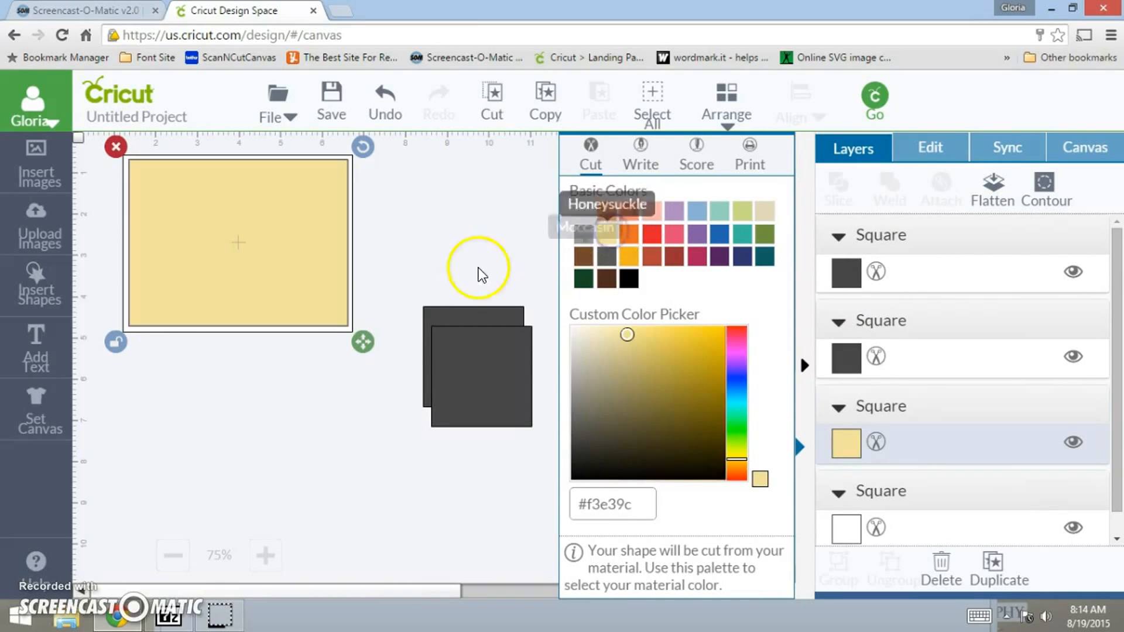
Move the front small square up beside the yellow panel and change its cut color to teal
drag(456, 376, 435, 242)
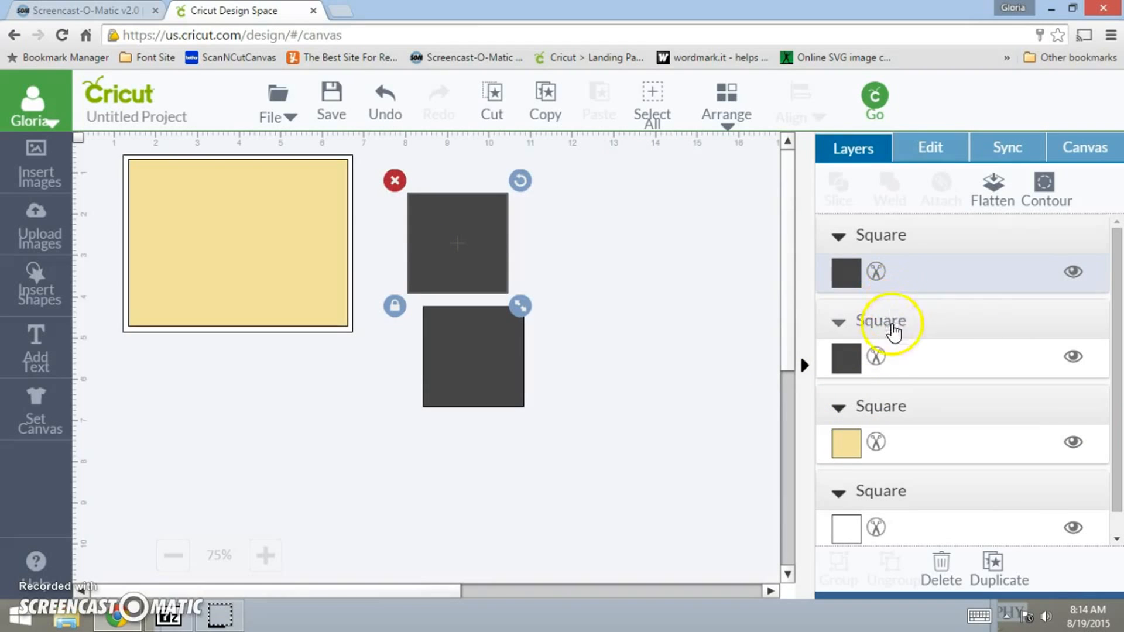
click(855, 274)
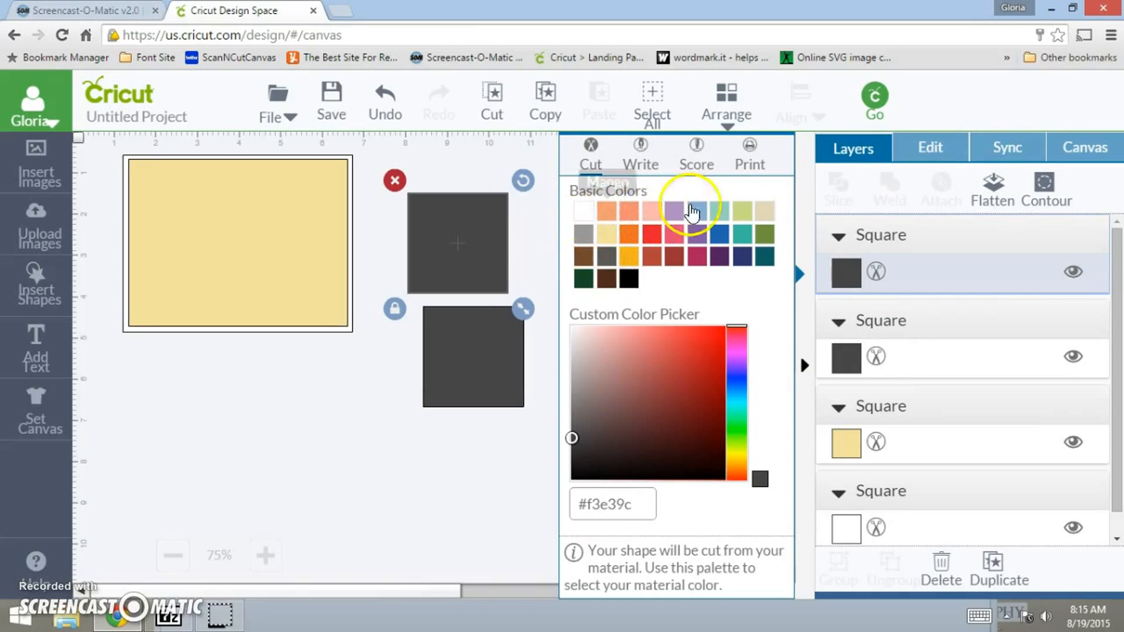
click(744, 237)
Place the teal square inside the yellow panel's upper-left corner and enlarge it to about 3.75 in
drag(502, 266, 228, 237)
drag(251, 278, 403, 342)
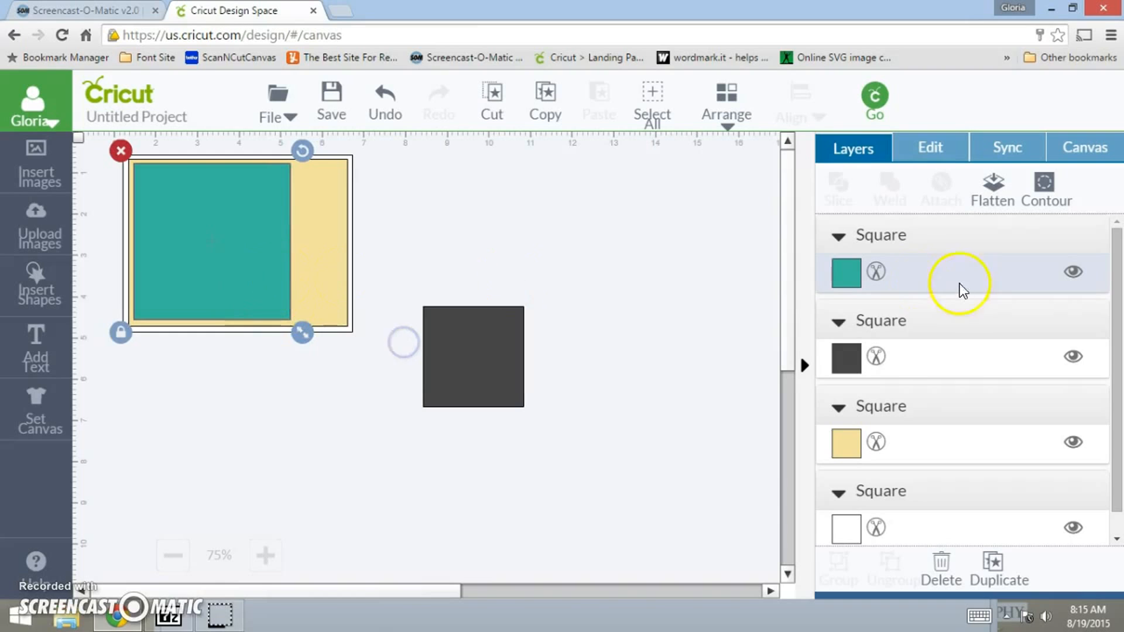
Try to resize the teal square to 5 in wide and 3.75 in high with its proportions locked
click(929, 153)
drag(898, 218, 850, 217)
key(BackSpace)
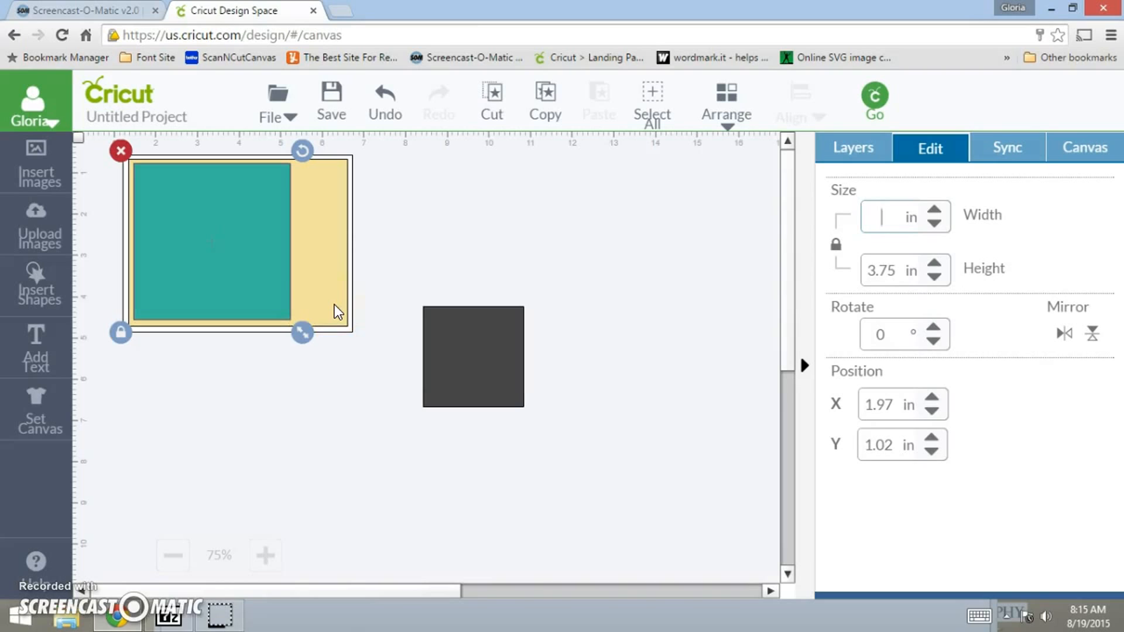
click(270, 282)
click(906, 228)
text(5.)
click(895, 269)
key(BackSpace)
text(3.75)
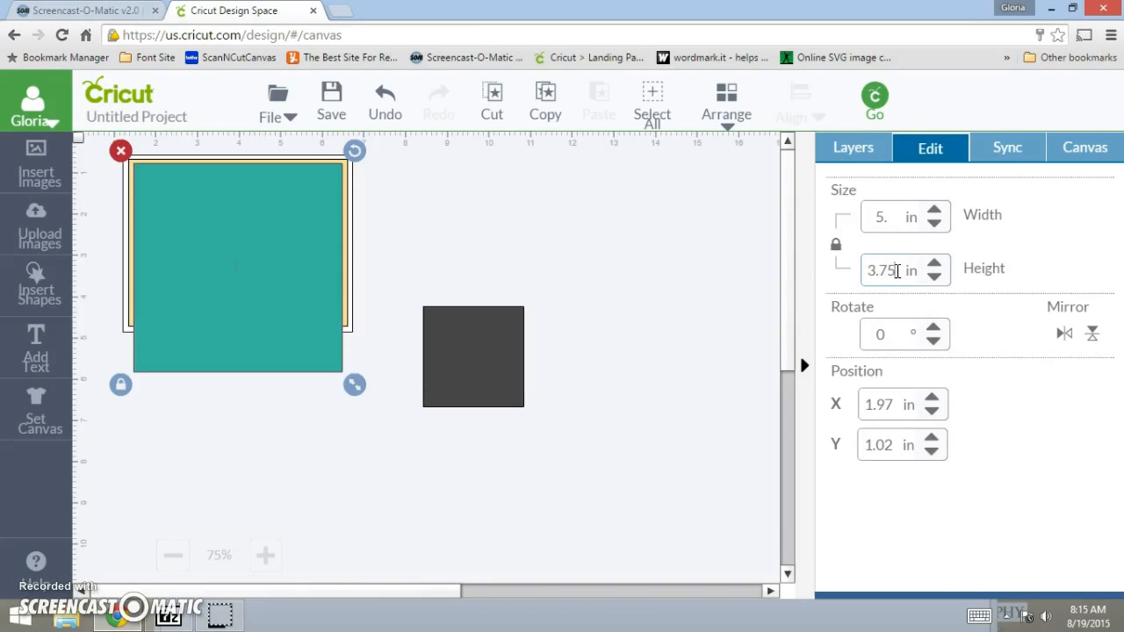
key(Return)
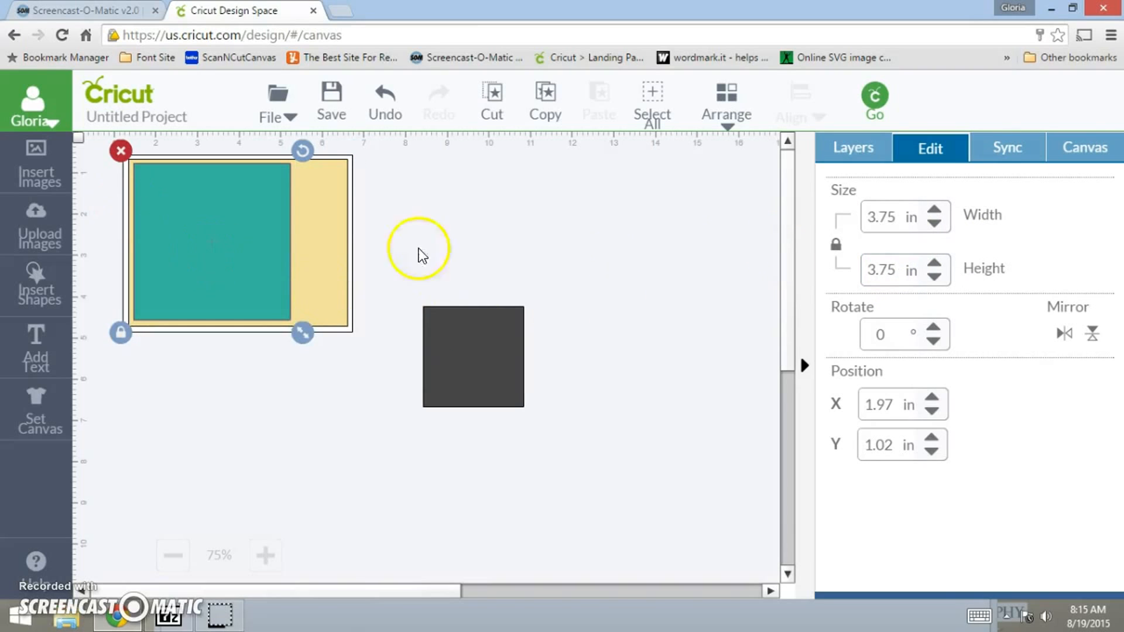
Unlock the teal square's proportions and set its width to 5 in
click(835, 244)
click(894, 214)
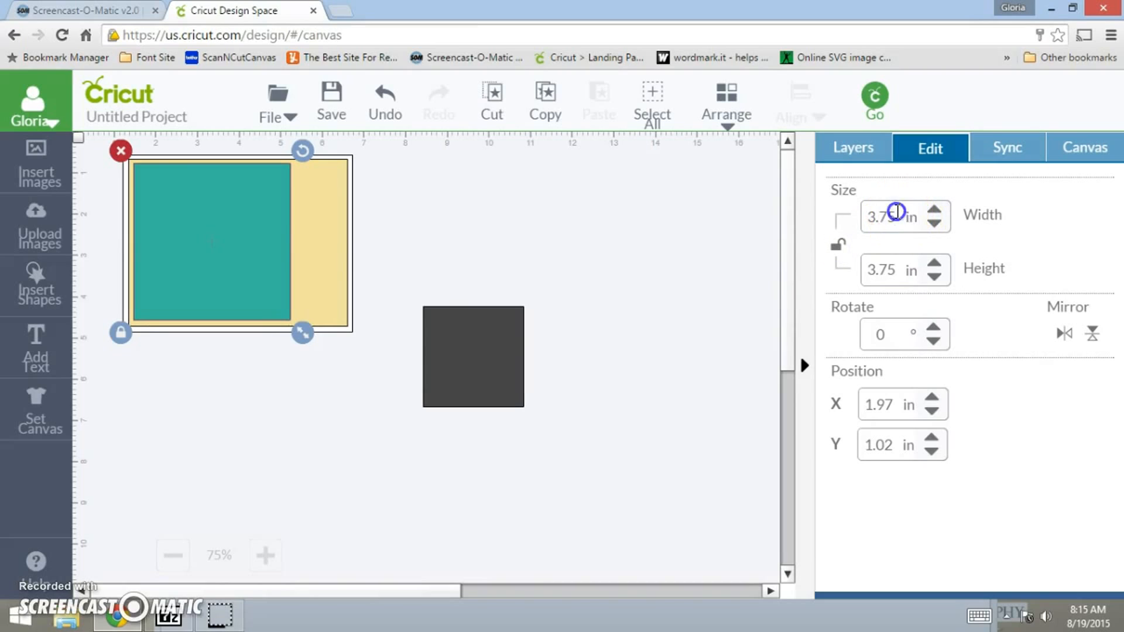
key(BackSpace)
key(BackSpace)
text(5.2)
key(BackSpace)
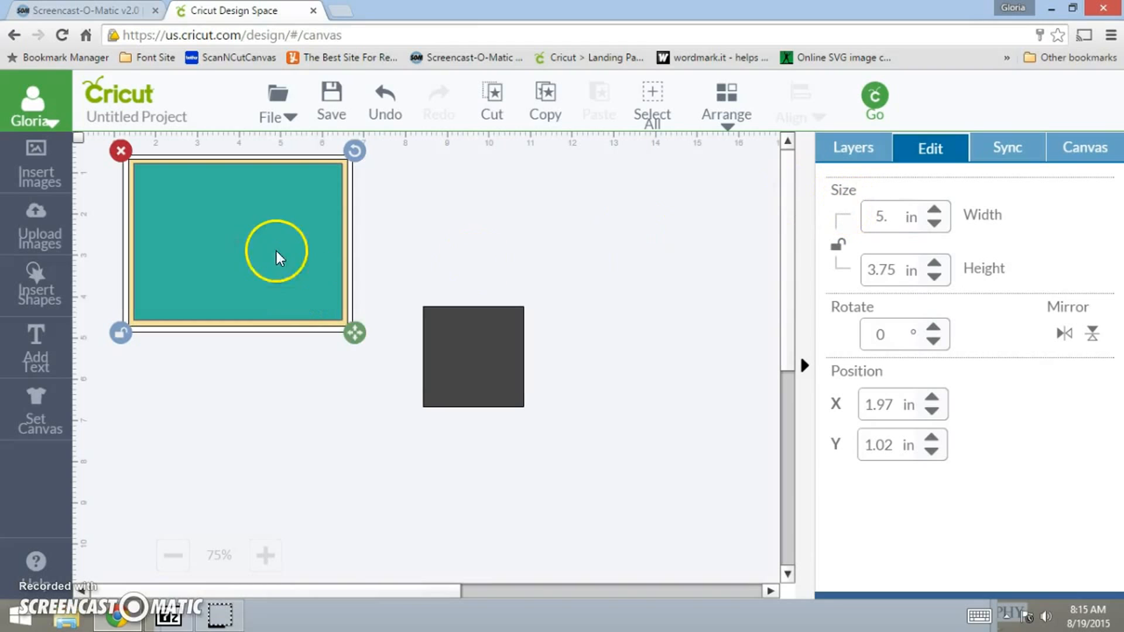
Select the white base, yellow panel and teal panel together and align them all by their centers
click(96, 348)
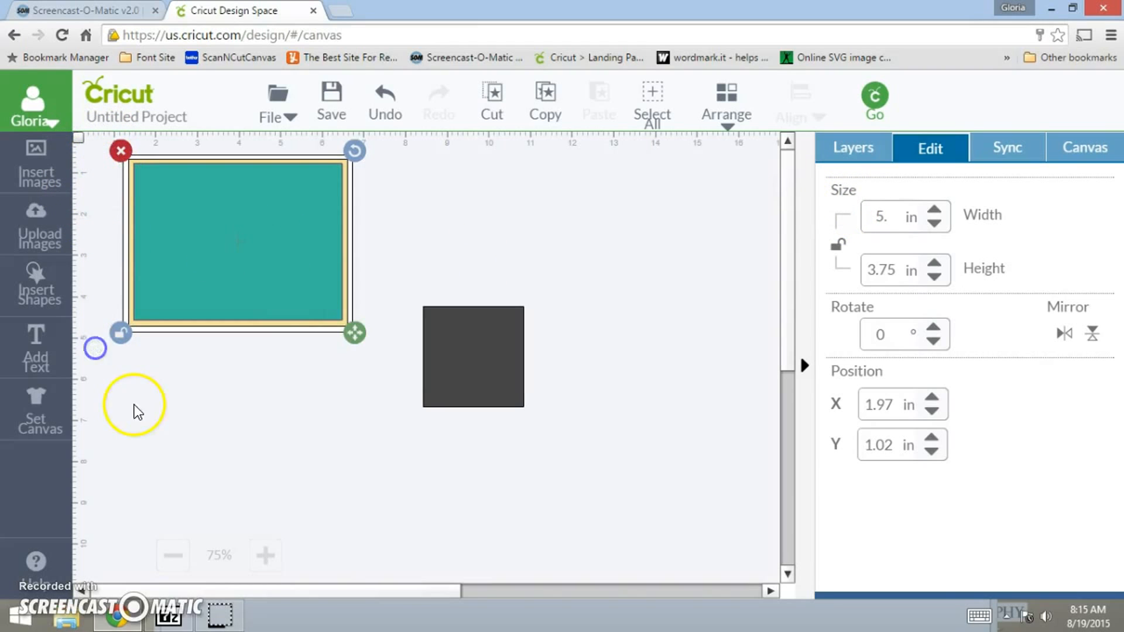
drag(109, 139, 419, 370)
click(801, 109)
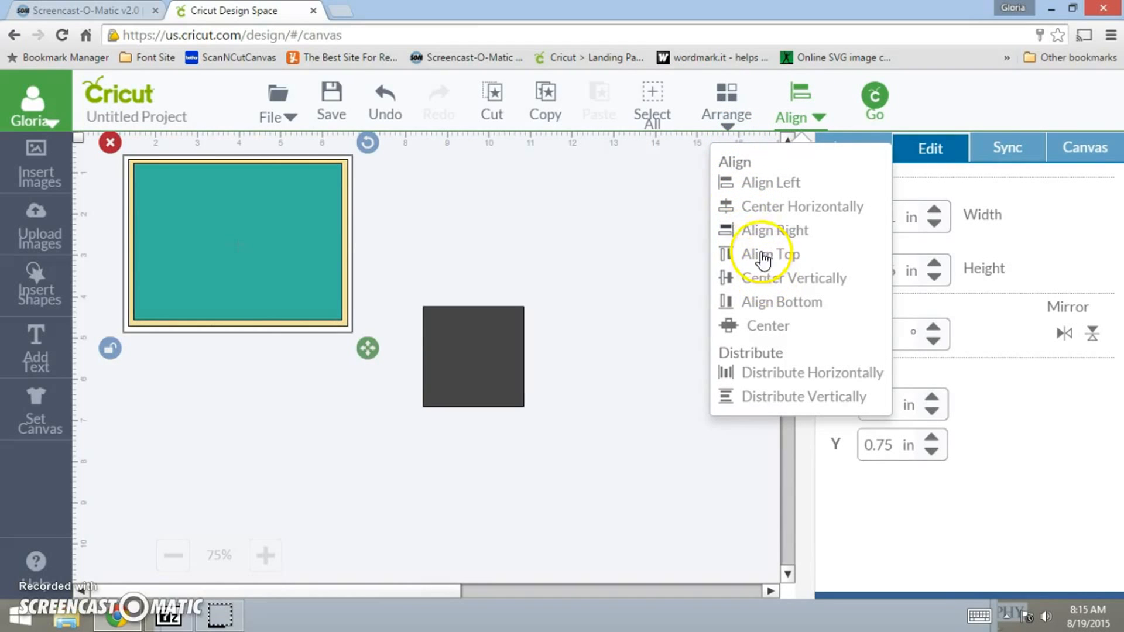
click(759, 327)
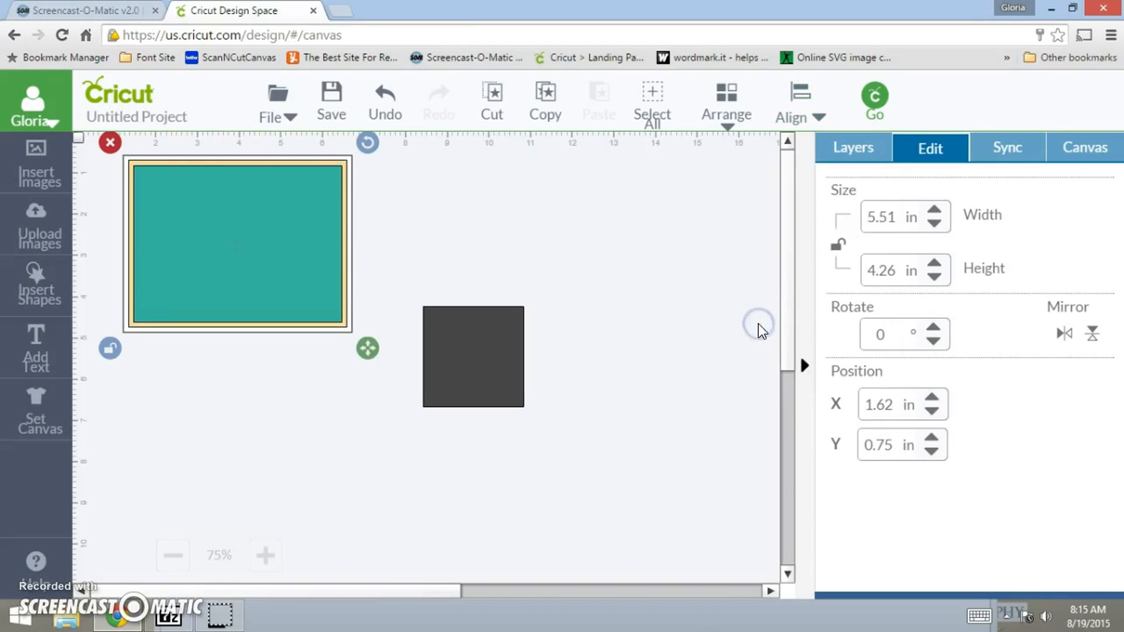
Resize the dark gray square to 5 in wide, then unlock its proportions and set its height to 2 in
click(494, 342)
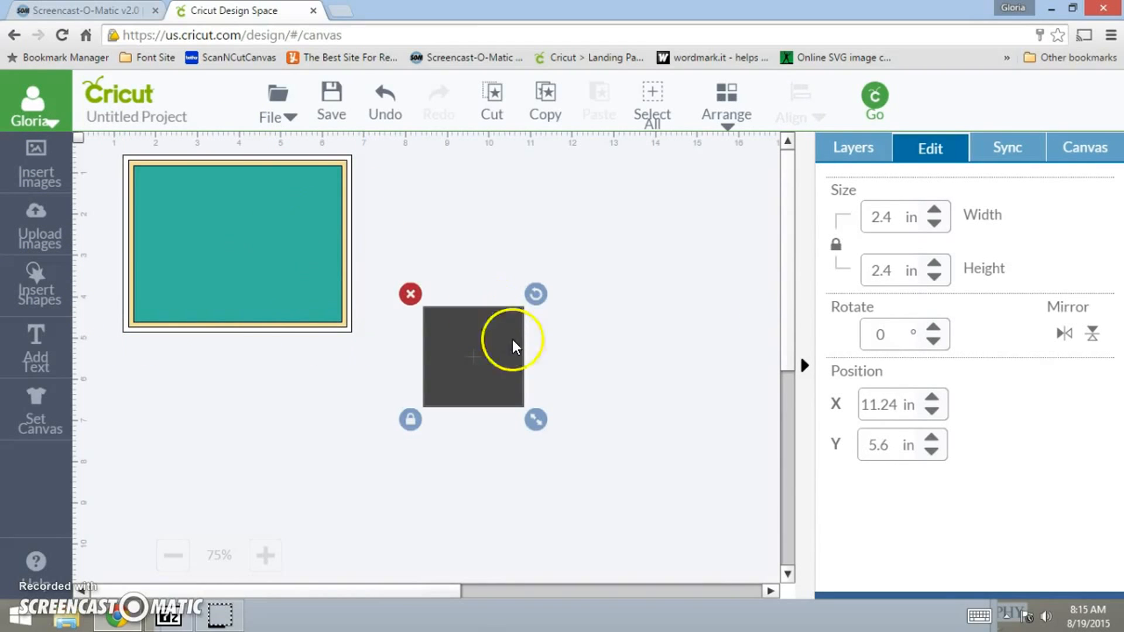
click(858, 157)
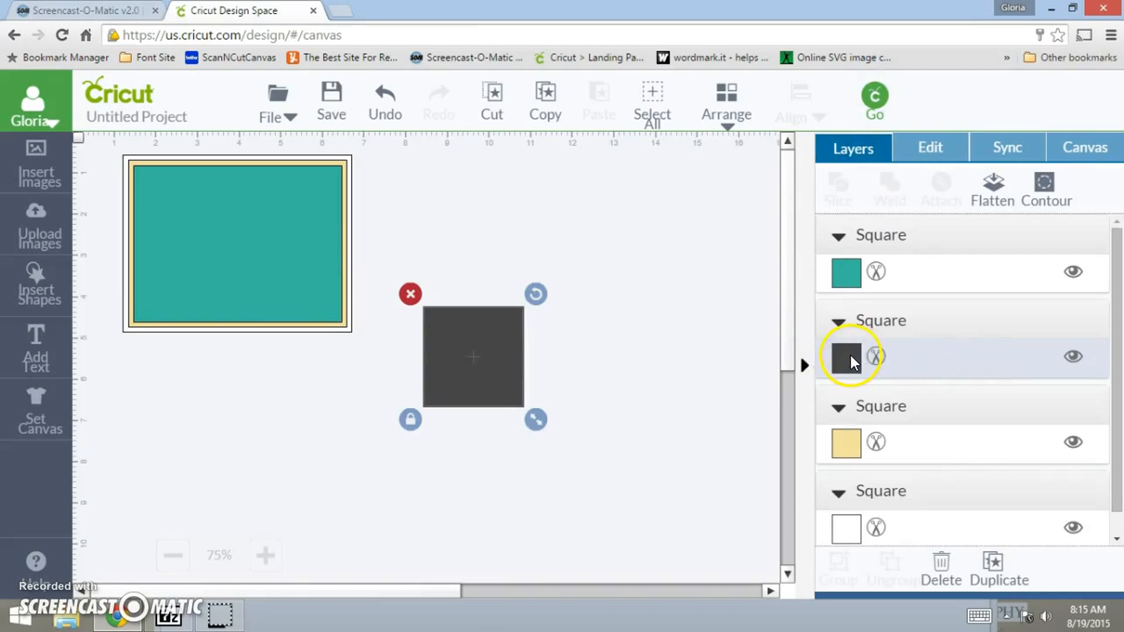
click(931, 150)
click(878, 223)
key(BackSpace)
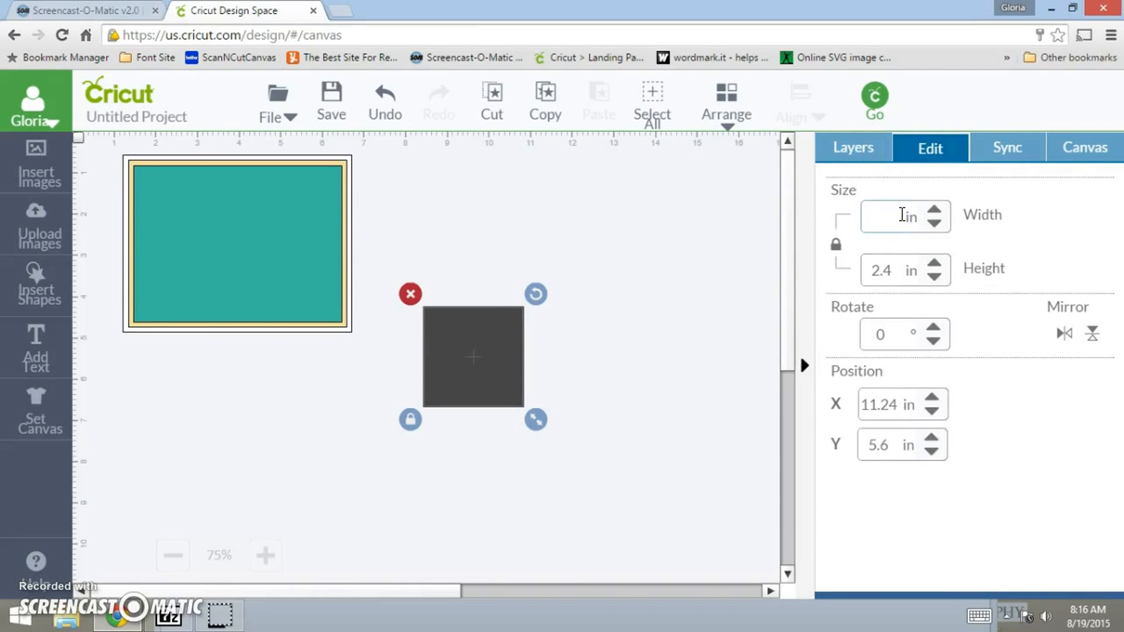
key(Return)
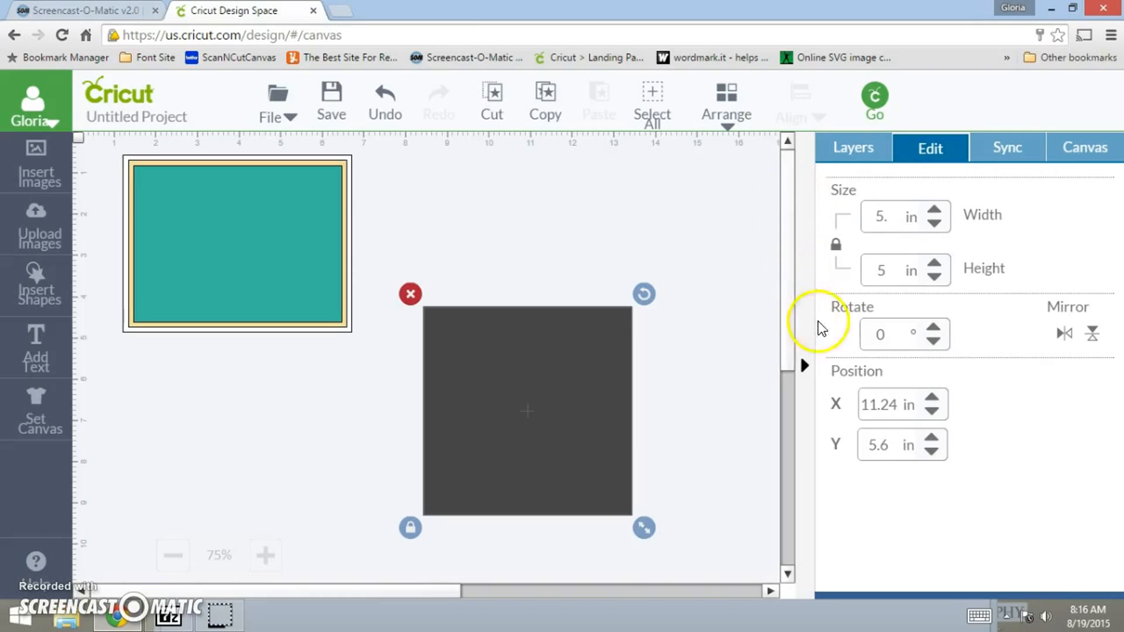
click(837, 245)
click(892, 269)
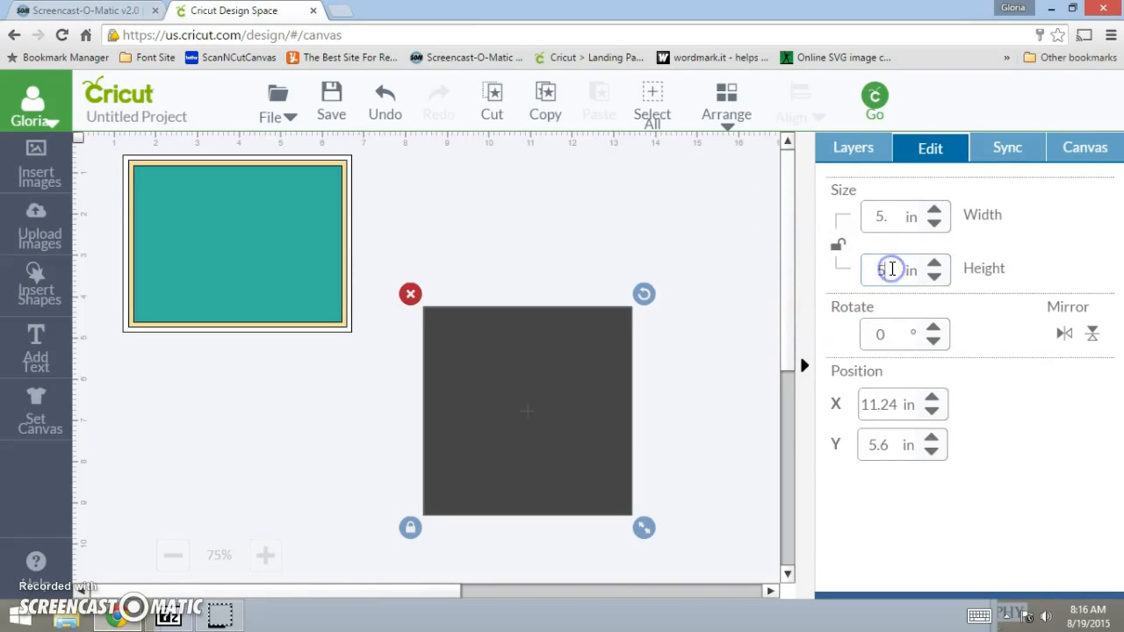
text(2)
key(Return)
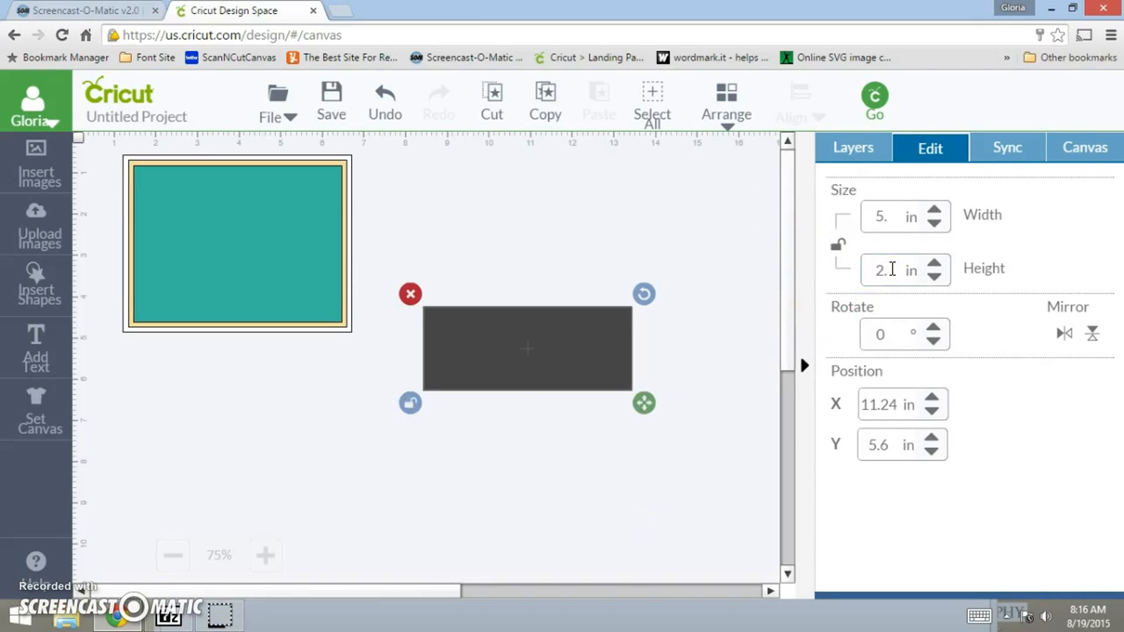
Bring the dark gray rectangle to the front and place it over the lower half of the teal panel
drag(552, 403, 286, 409)
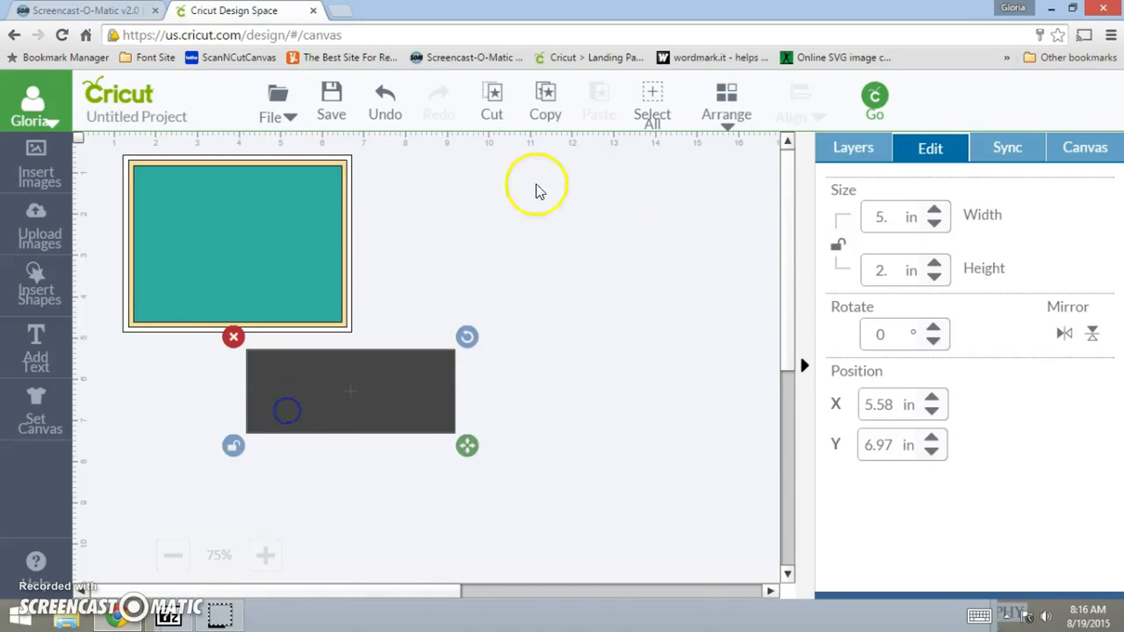
click(735, 106)
click(725, 232)
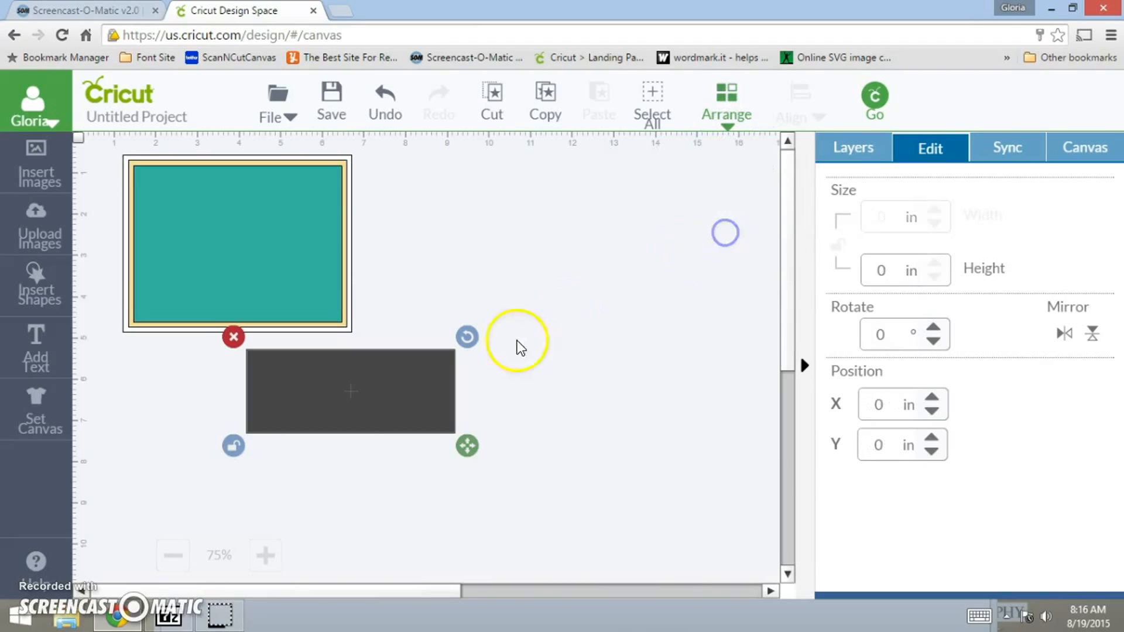
drag(350, 398, 240, 289)
Group the white base with its three colored panels and reposition the card front near the middle of the canvas
drag(98, 143, 385, 339)
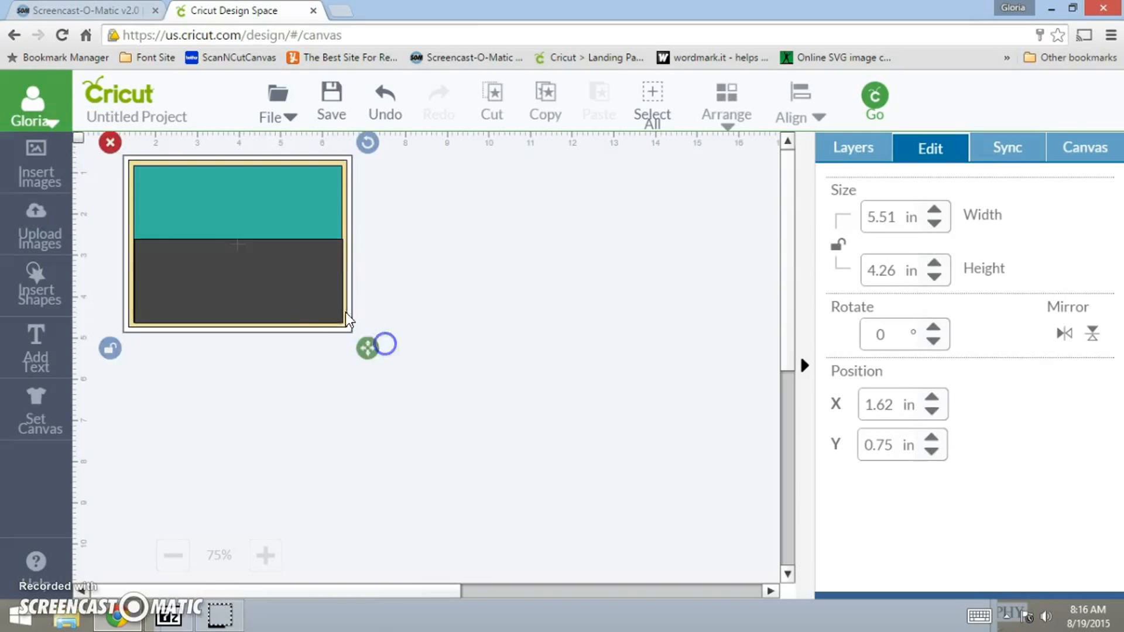
drag(326, 271, 572, 392)
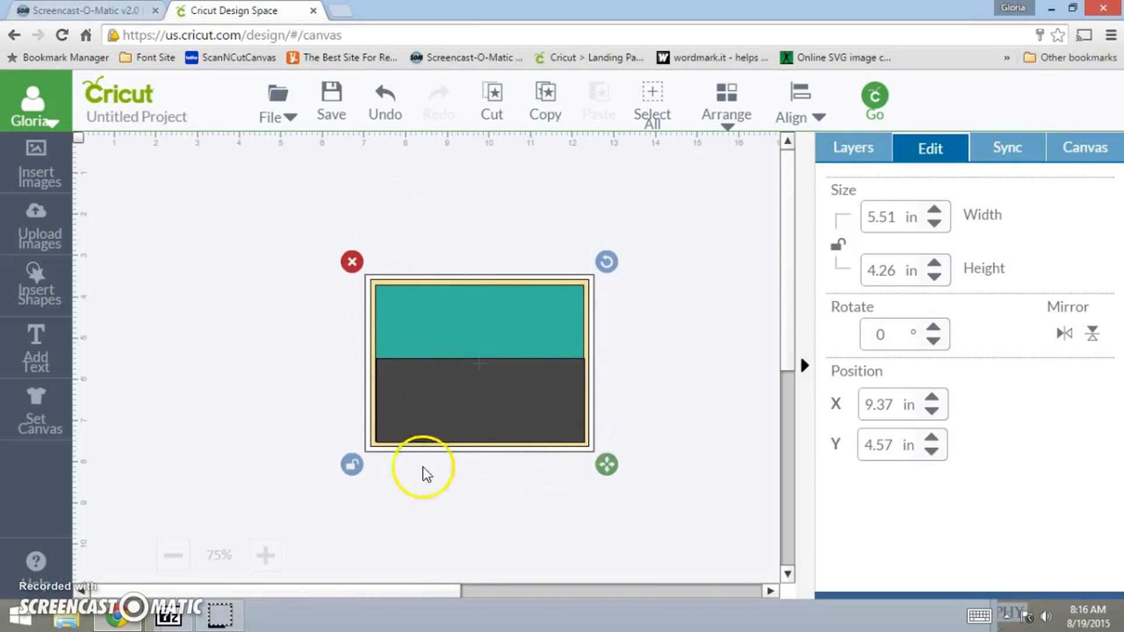
right_click(201, 434)
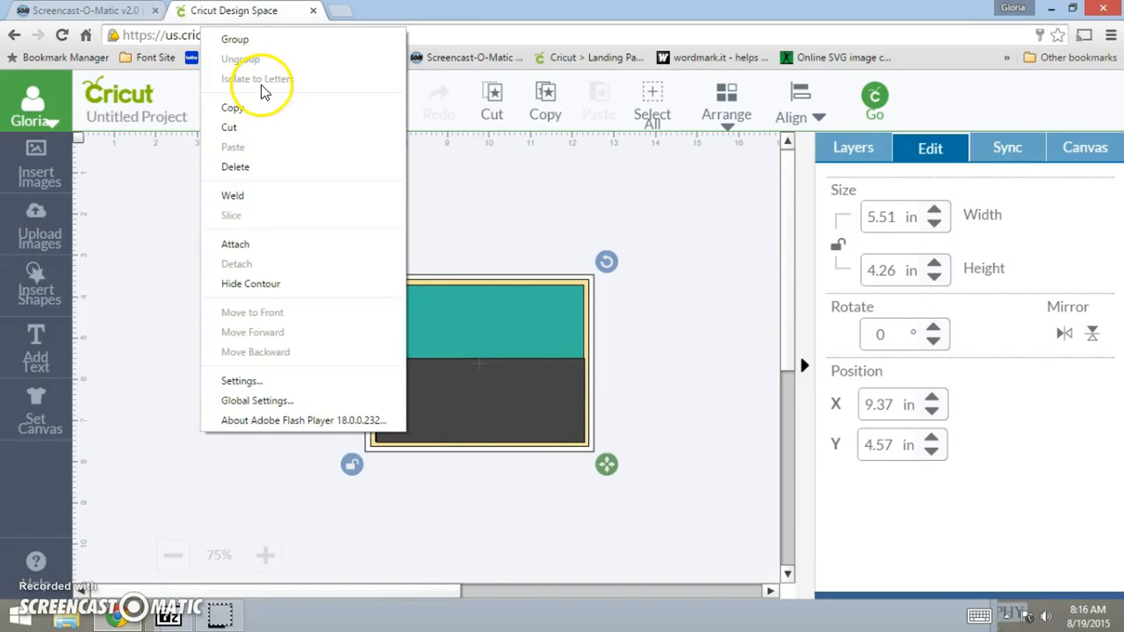
click(261, 40)
drag(477, 405, 543, 332)
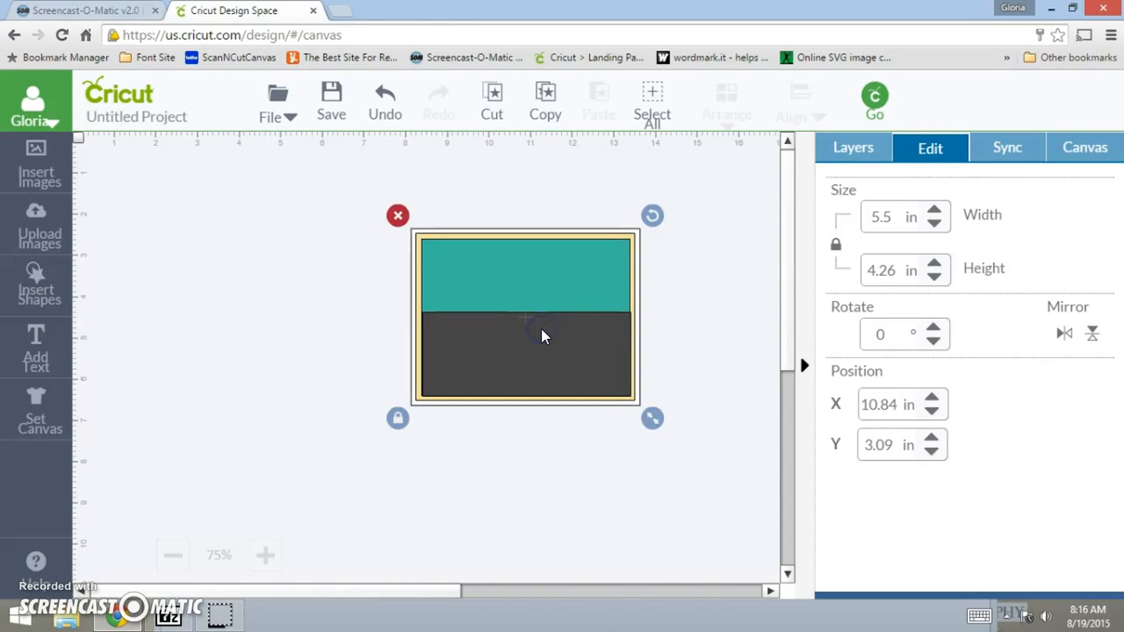
drag(542, 330, 482, 392)
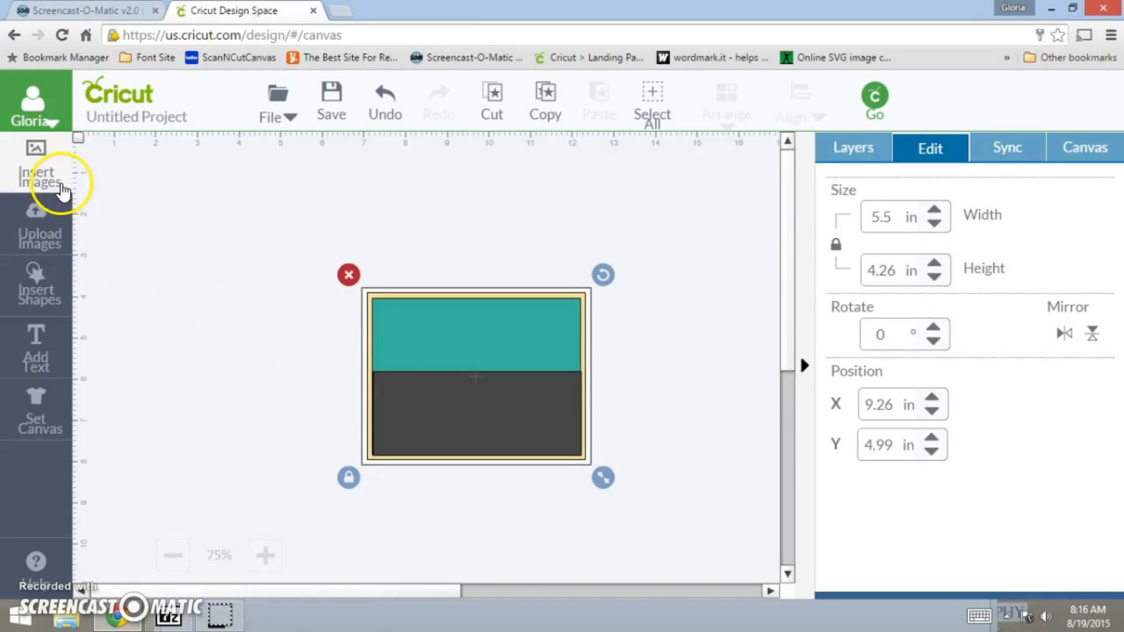
Insert the school titles, the bookworm with books and the owl with glasses from the uploaded images library
click(58, 230)
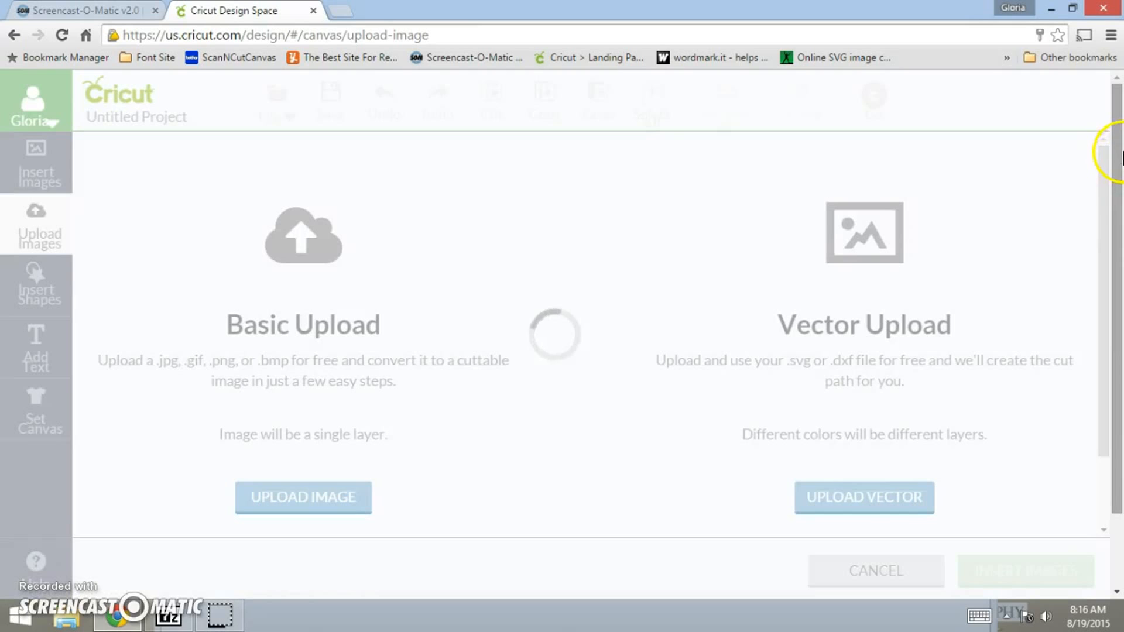
drag(1117, 126, 1118, 126)
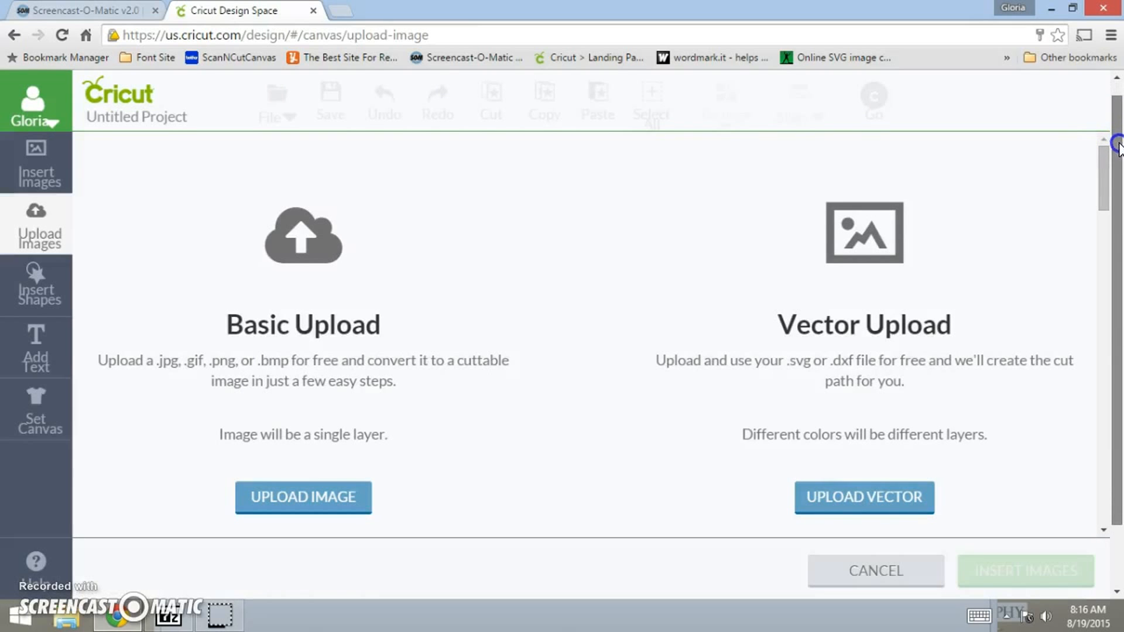
drag(1103, 159, 1111, 233)
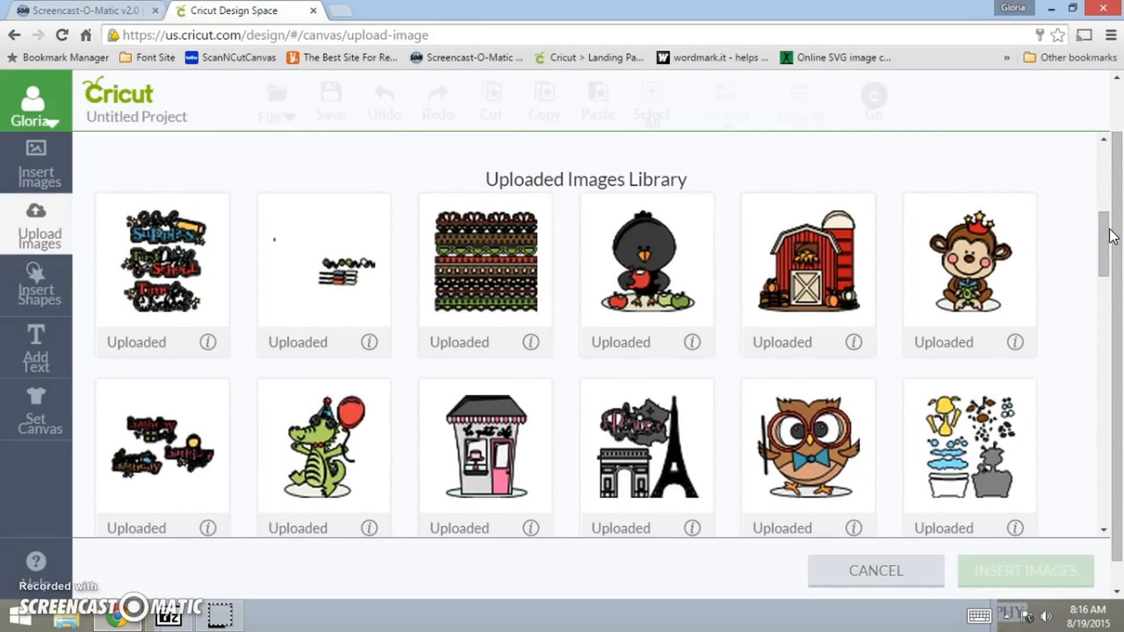
click(98, 240)
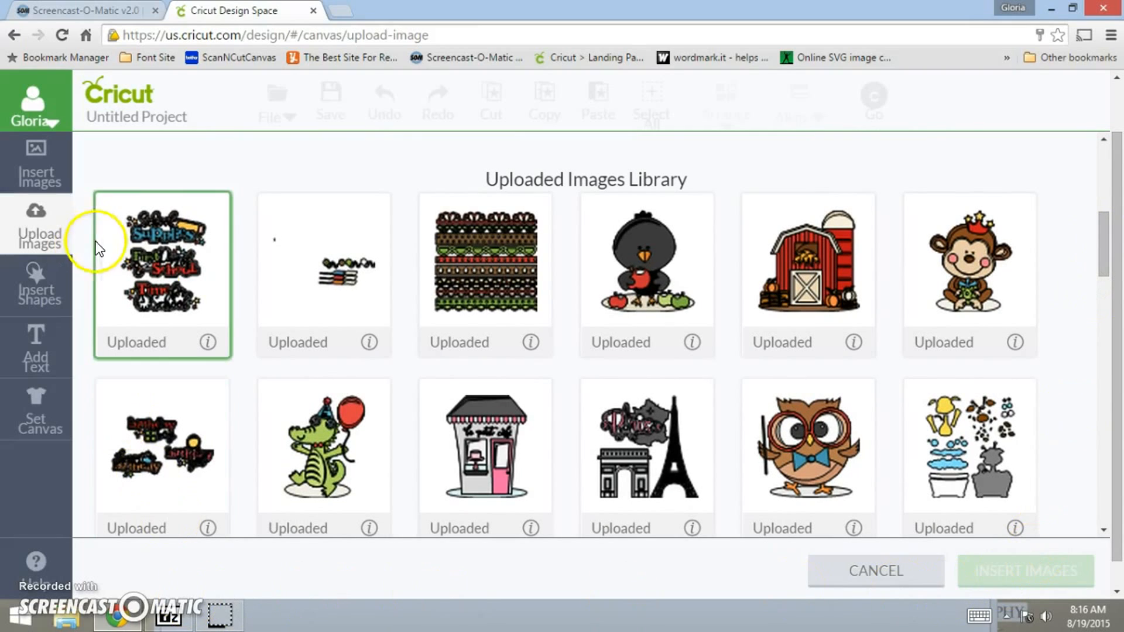
click(187, 305)
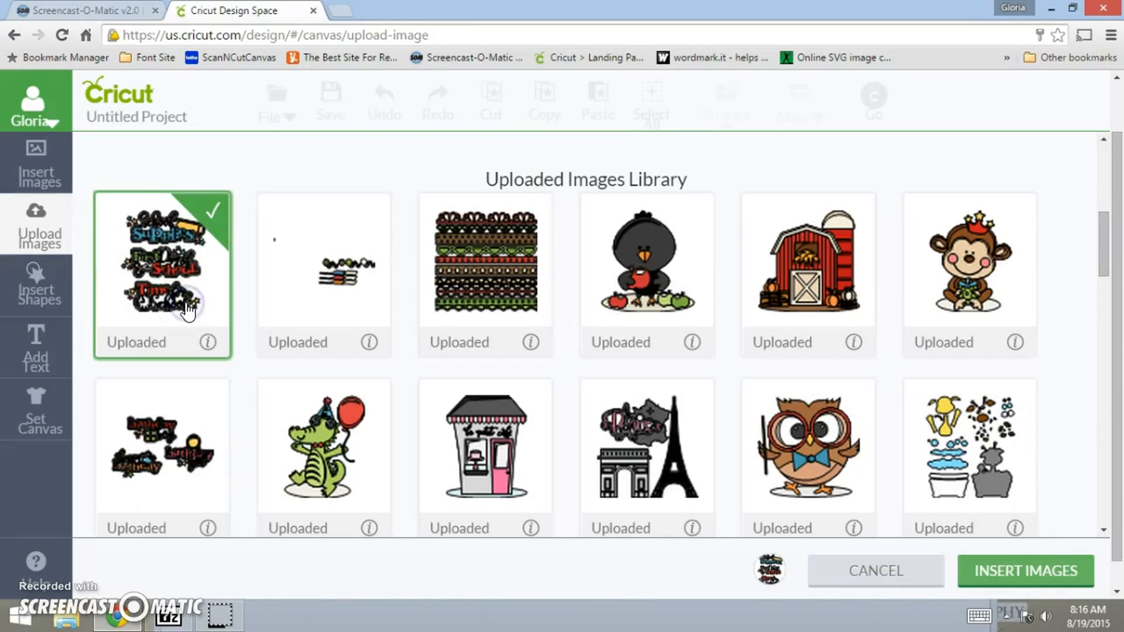
click(330, 309)
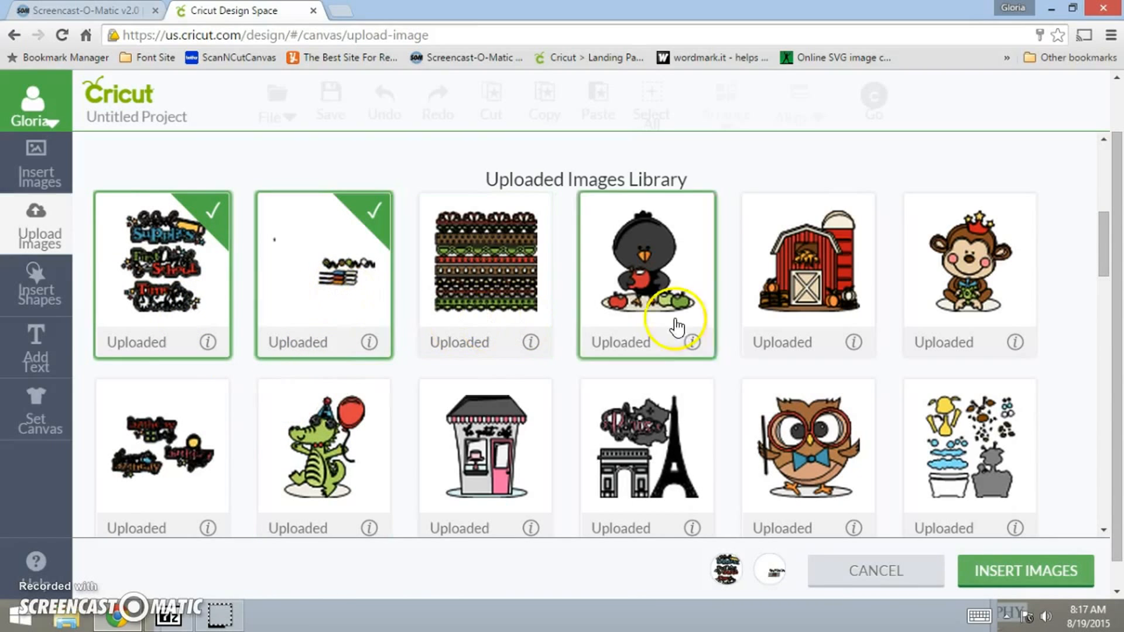
click(800, 453)
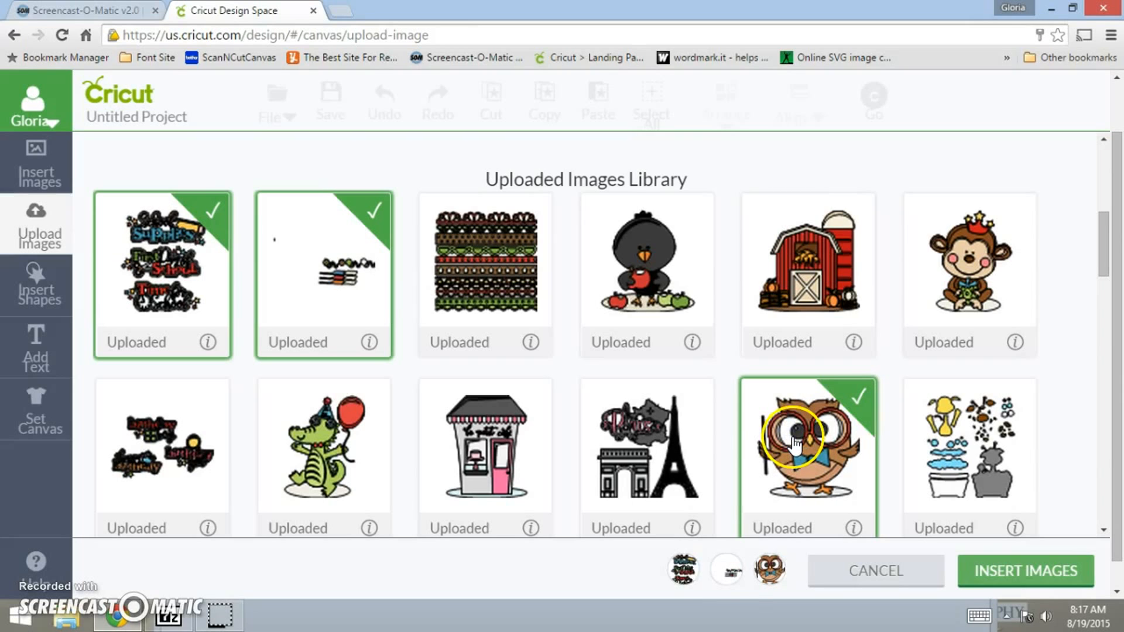
drag(1103, 240, 1116, 206)
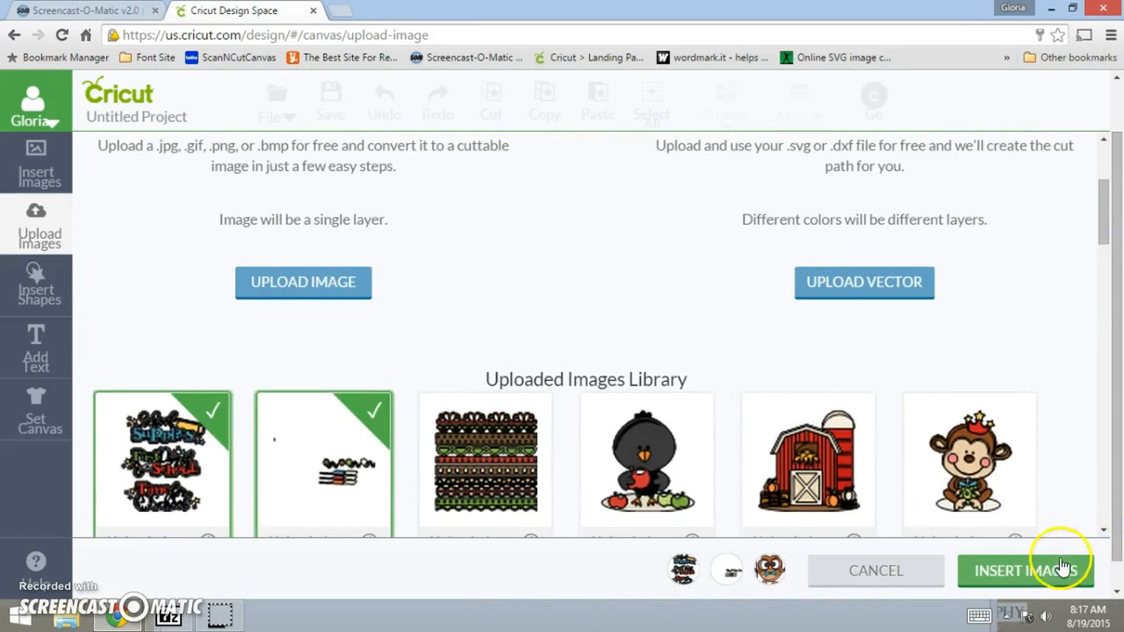
click(1052, 578)
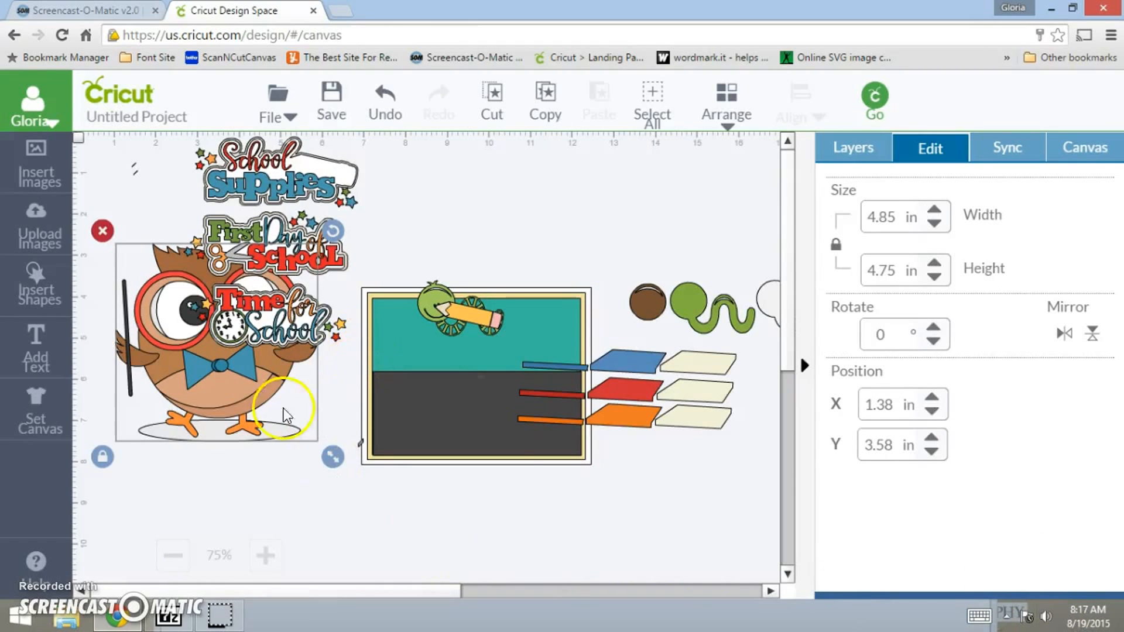
Move the school titles set down off the owl's face and ungroup it
drag(275, 631, 262, 631)
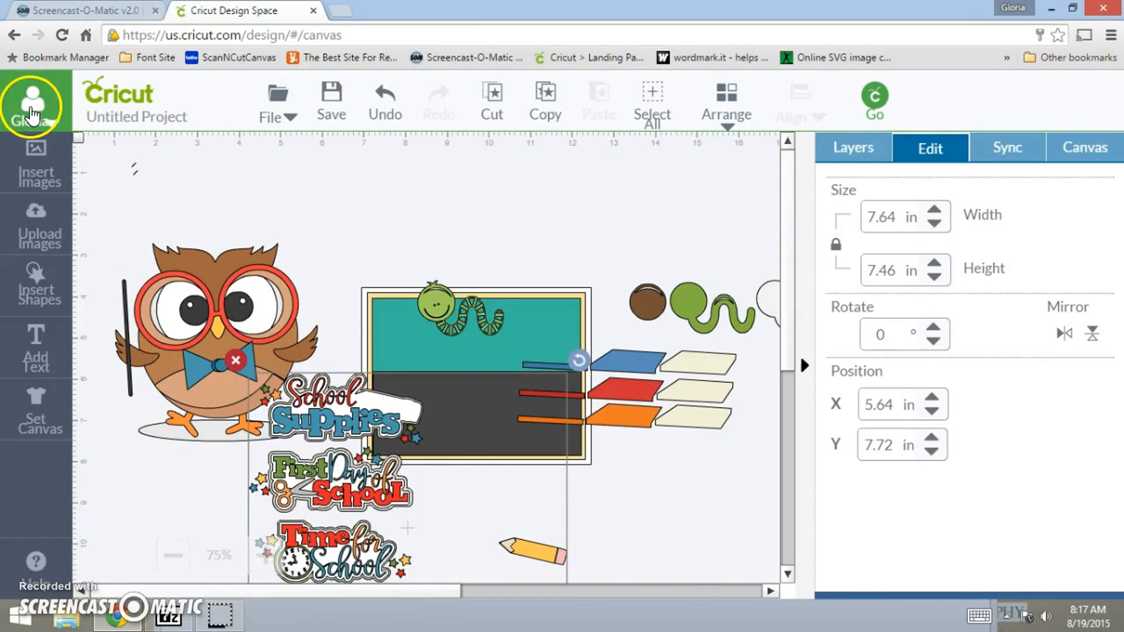
right_click(735, 196)
click(773, 226)
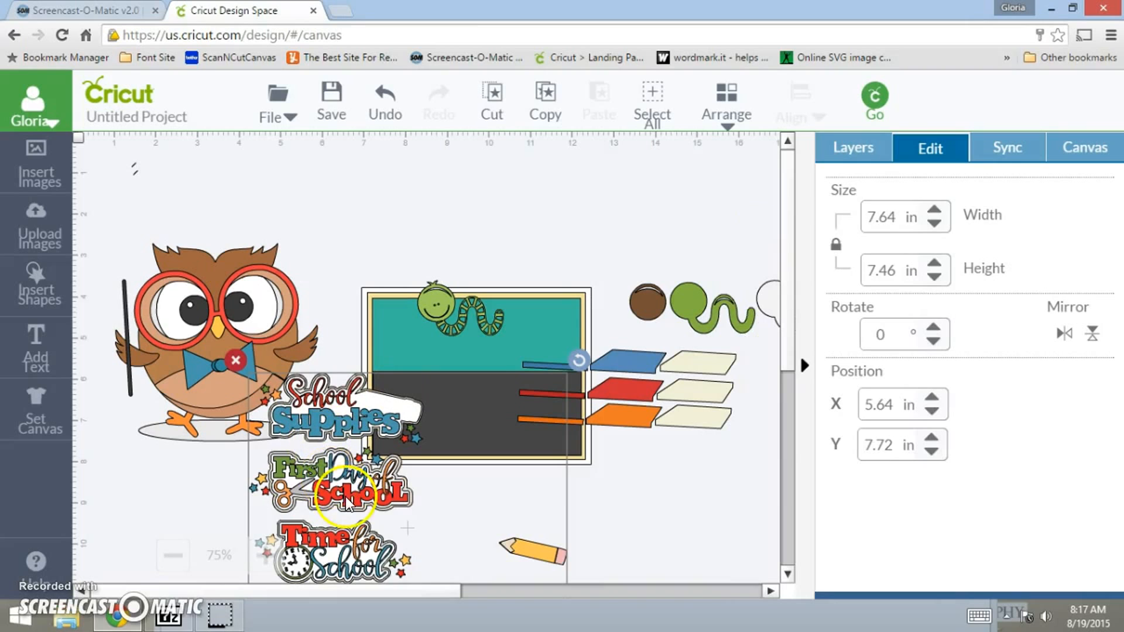
Clear space around the titles by moving the bookworm set and card front to the right and the owl up
drag(462, 322, 358, 498)
drag(236, 328, 474, 116)
drag(455, 317, 834, 346)
click(464, 376)
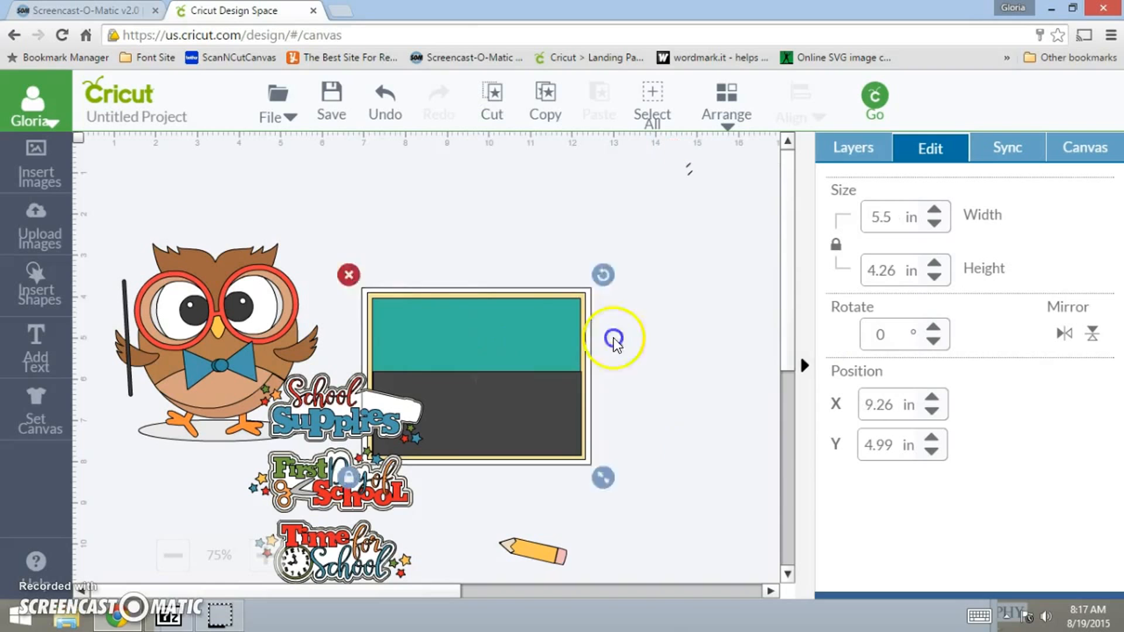
drag(503, 328, 726, 336)
drag(203, 328, 440, 221)
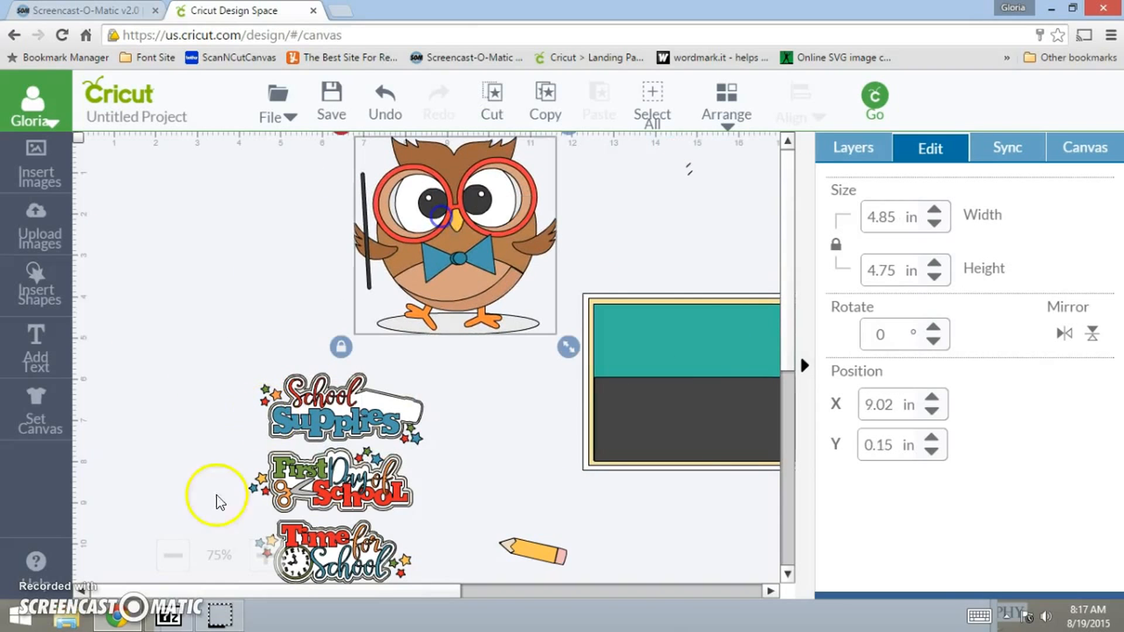
Delete the School Supplies and First Day of School titles, including the leftover beige backing shape
drag(200, 325, 433, 513)
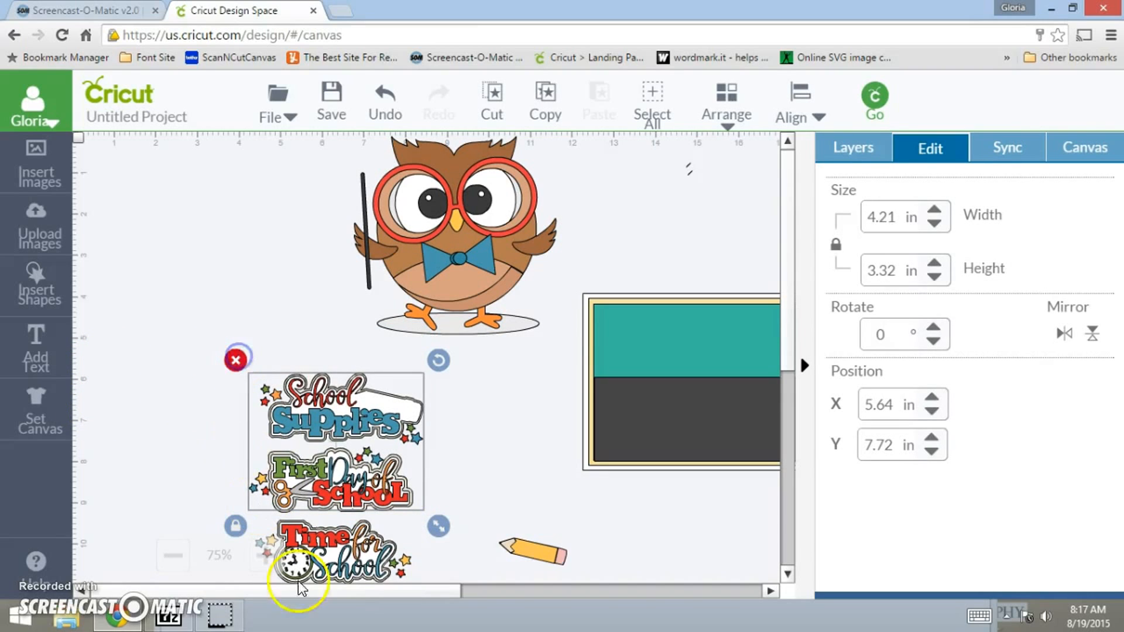
key(Delete)
click(283, 454)
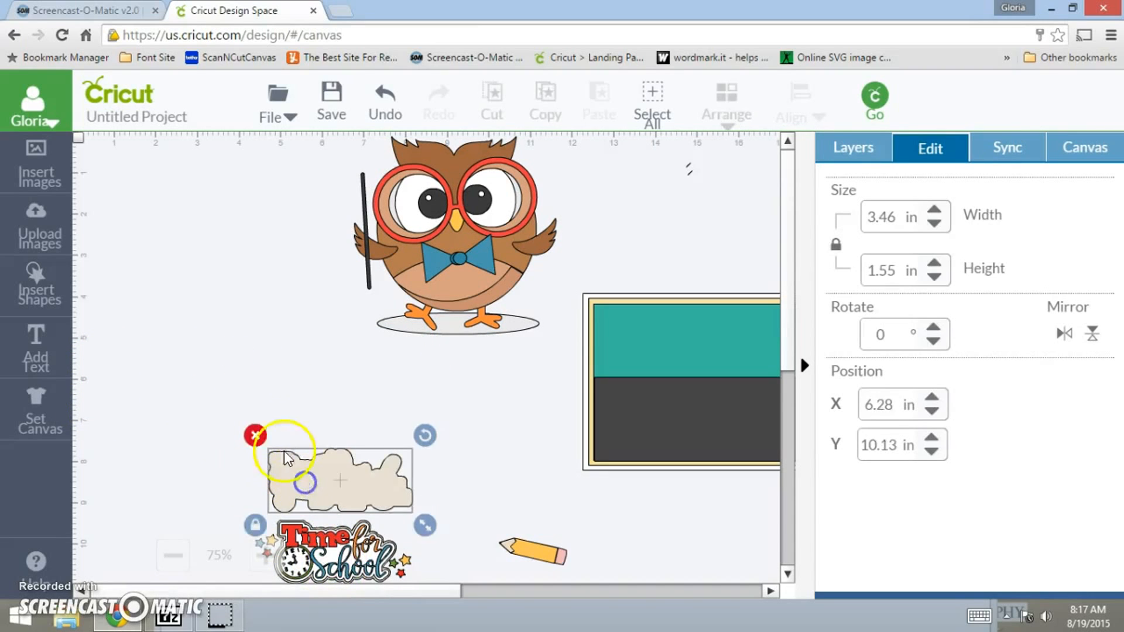
click(255, 435)
Recolor the Time for School title's two backing layers: pale yellow (#f3e39c) for the inner one and black for the outer one
drag(247, 537, 557, 380)
drag(784, 335, 784, 350)
drag(221, 259, 453, 432)
right_click(359, 430)
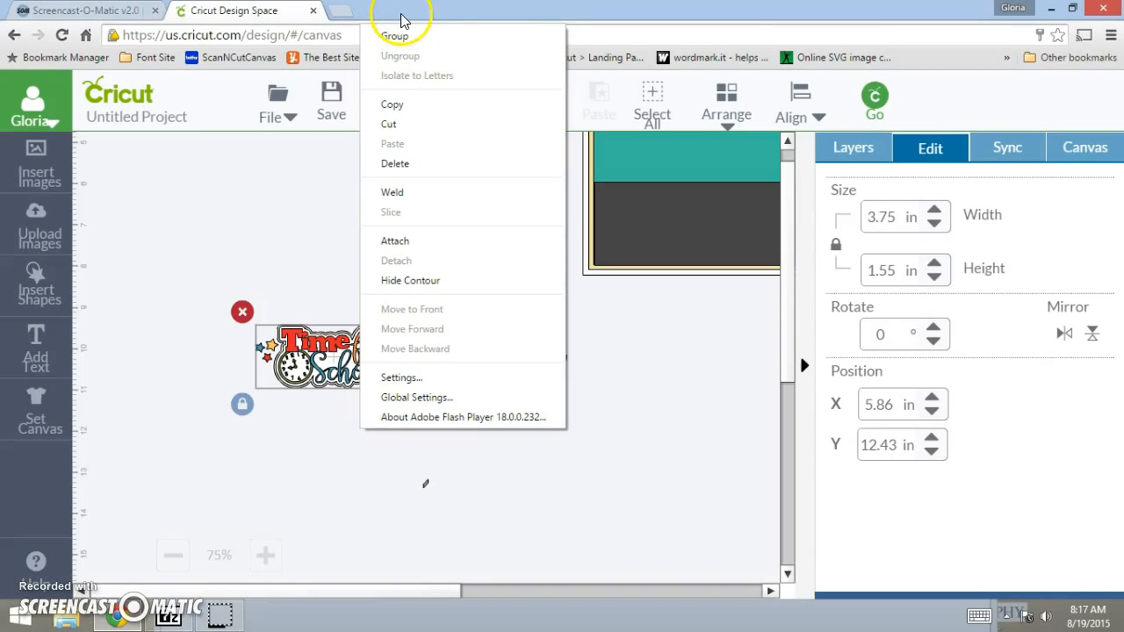
click(856, 150)
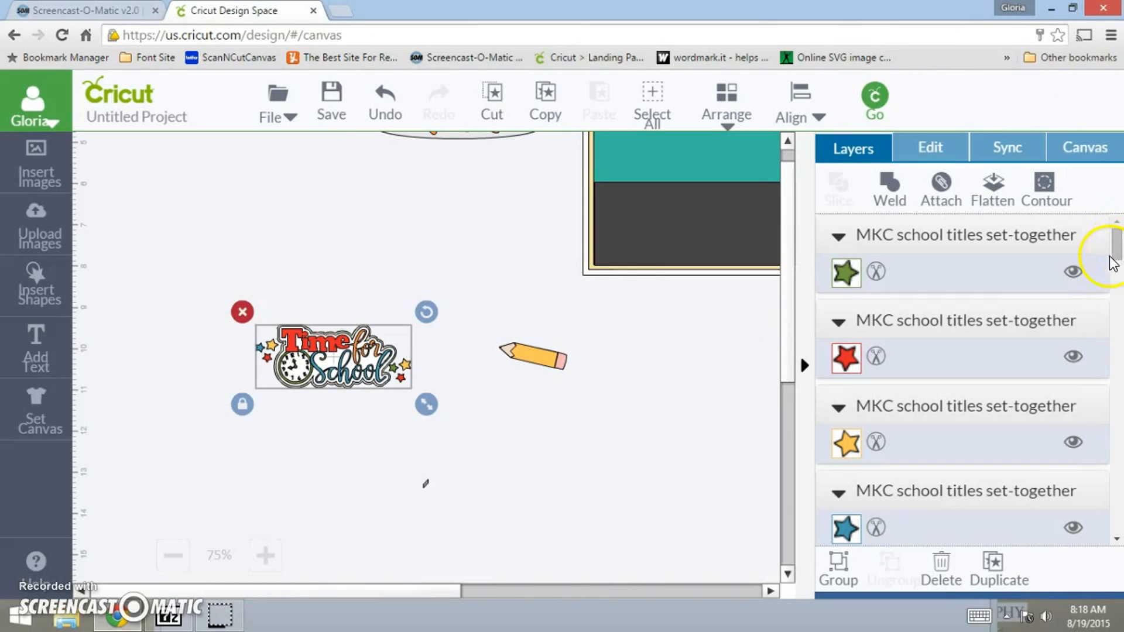
mouse_move(1118, 252)
mouse_down()
mouse_move(1119, 398)
mouse_move(1119, 380)
mouse_up()
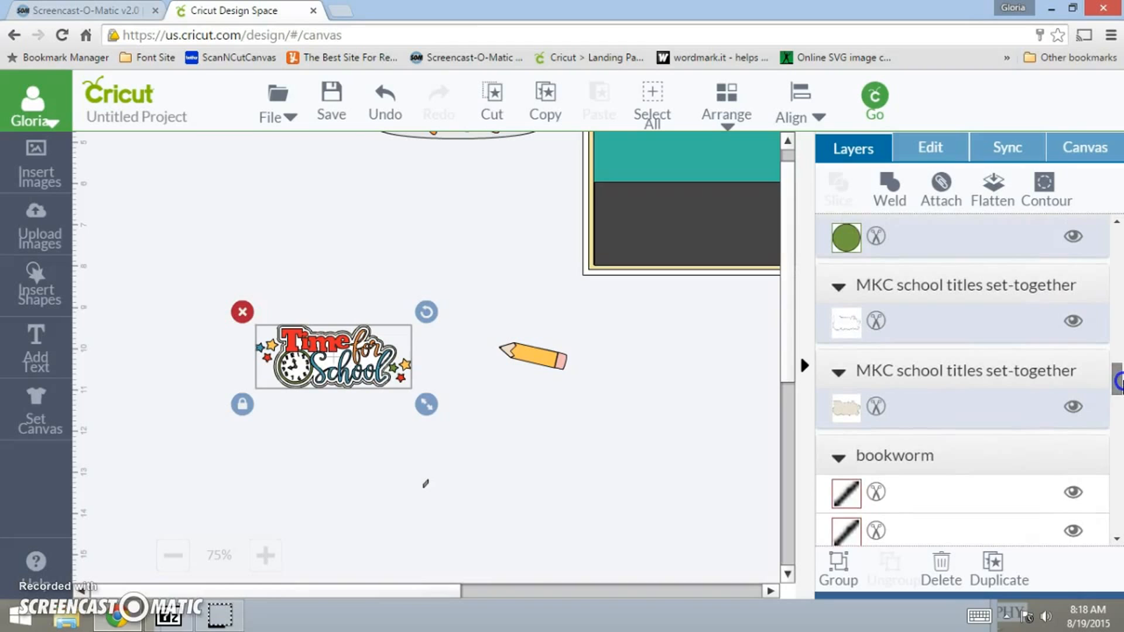
click(858, 316)
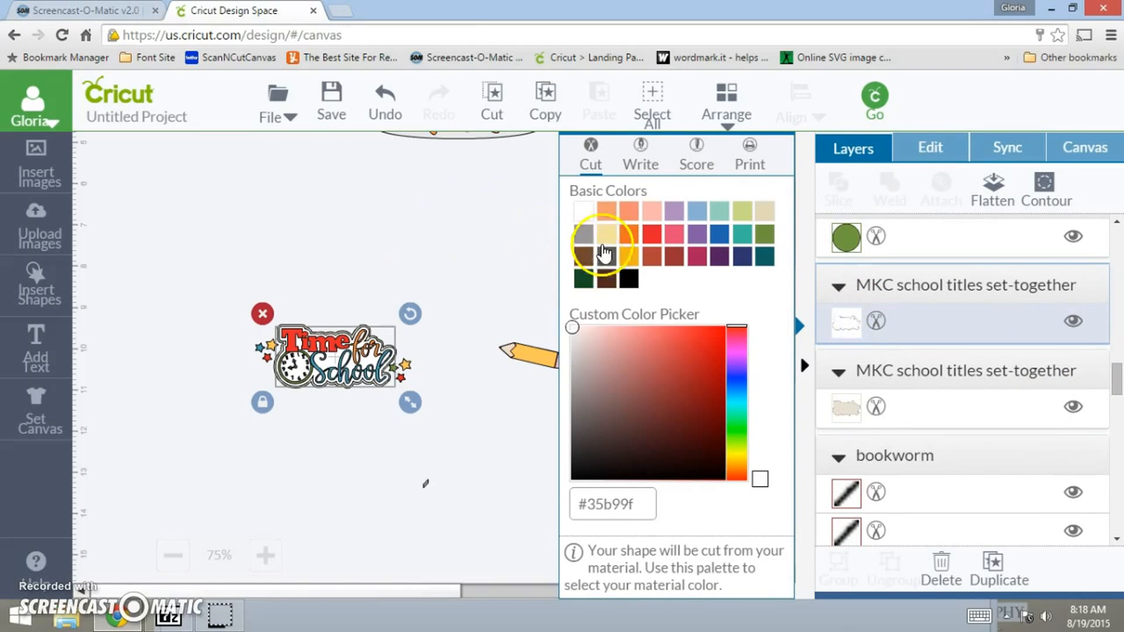
click(607, 236)
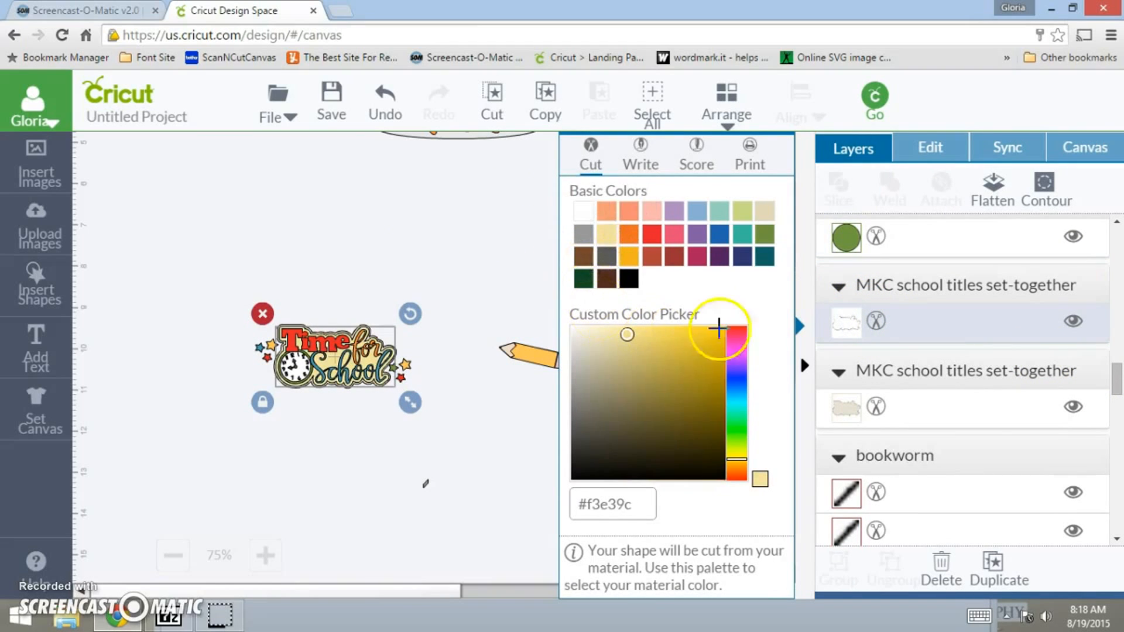
click(844, 411)
click(629, 279)
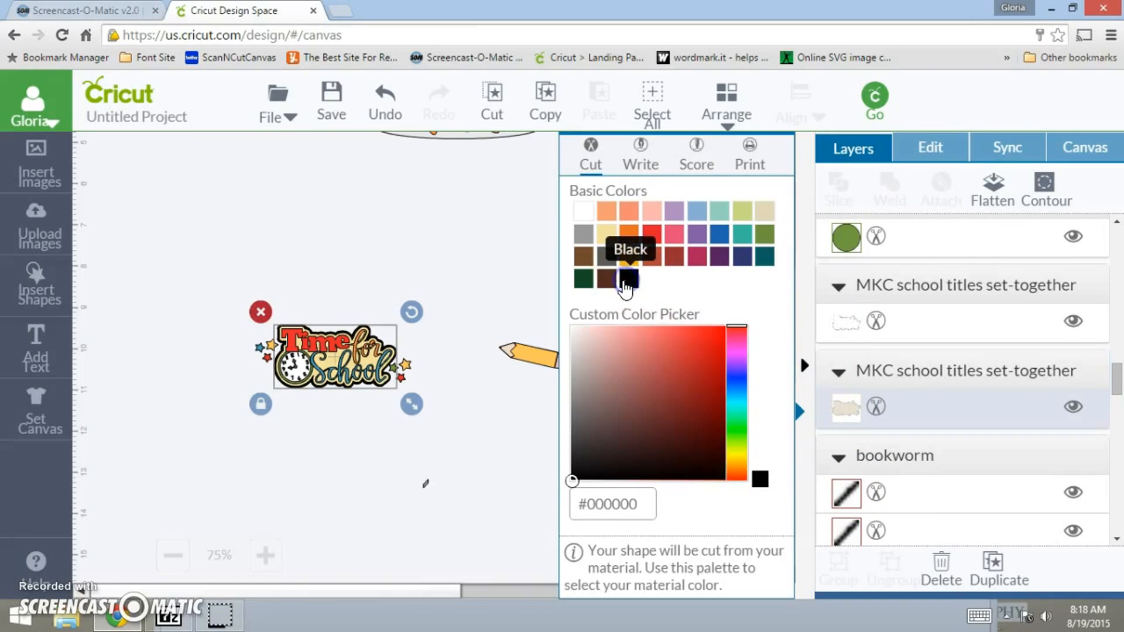
drag(208, 244, 455, 413)
key(Delete)
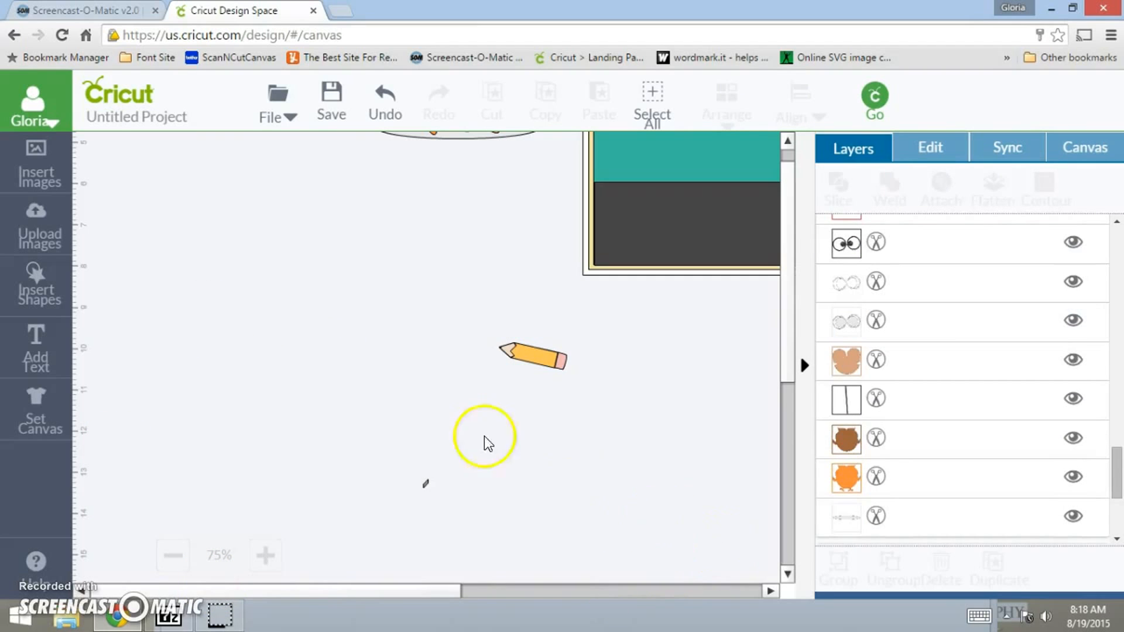
click(378, 104)
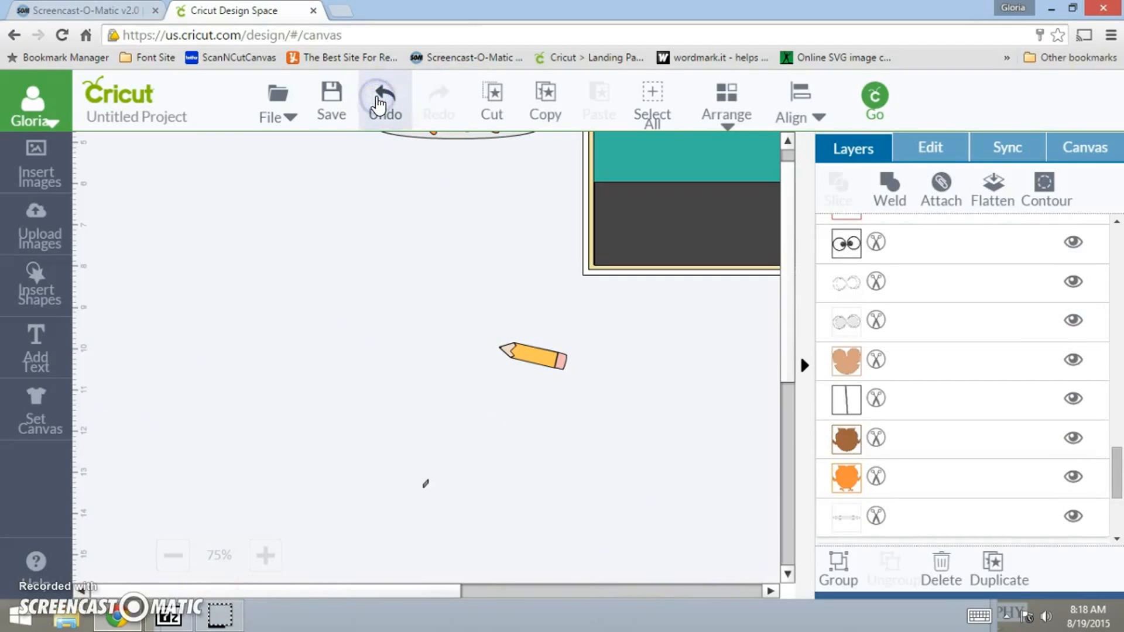
Group all pieces of the Time for School title and move it onto the card front's lower right corner
drag(220, 256, 429, 473)
right_click(434, 419)
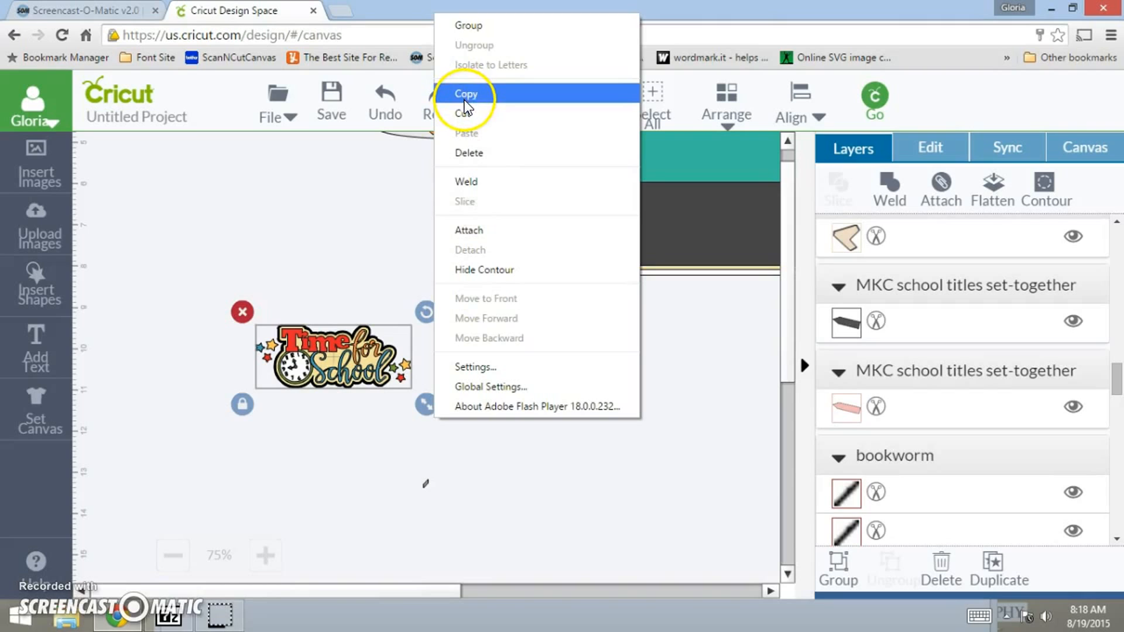
click(480, 26)
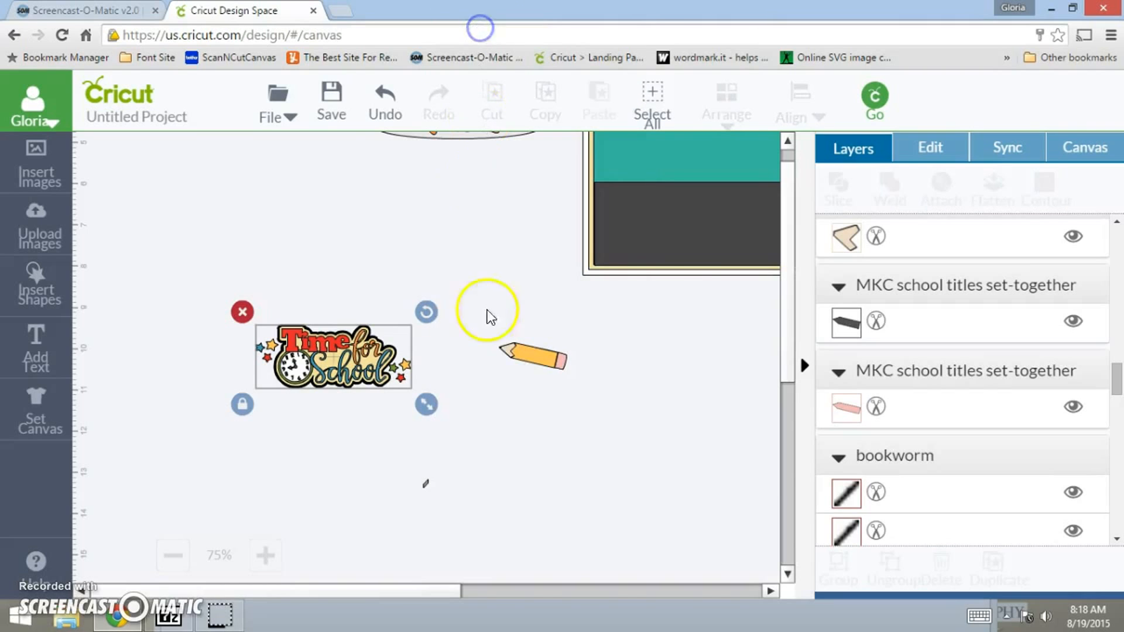
click(508, 396)
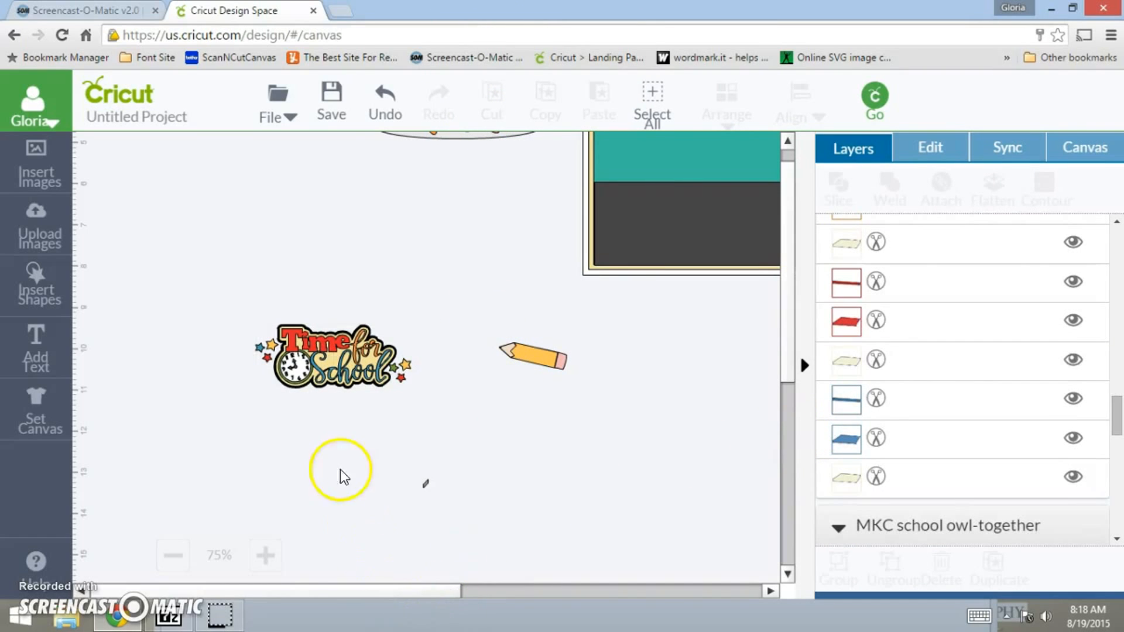
click(303, 324)
drag(364, 330, 773, 240)
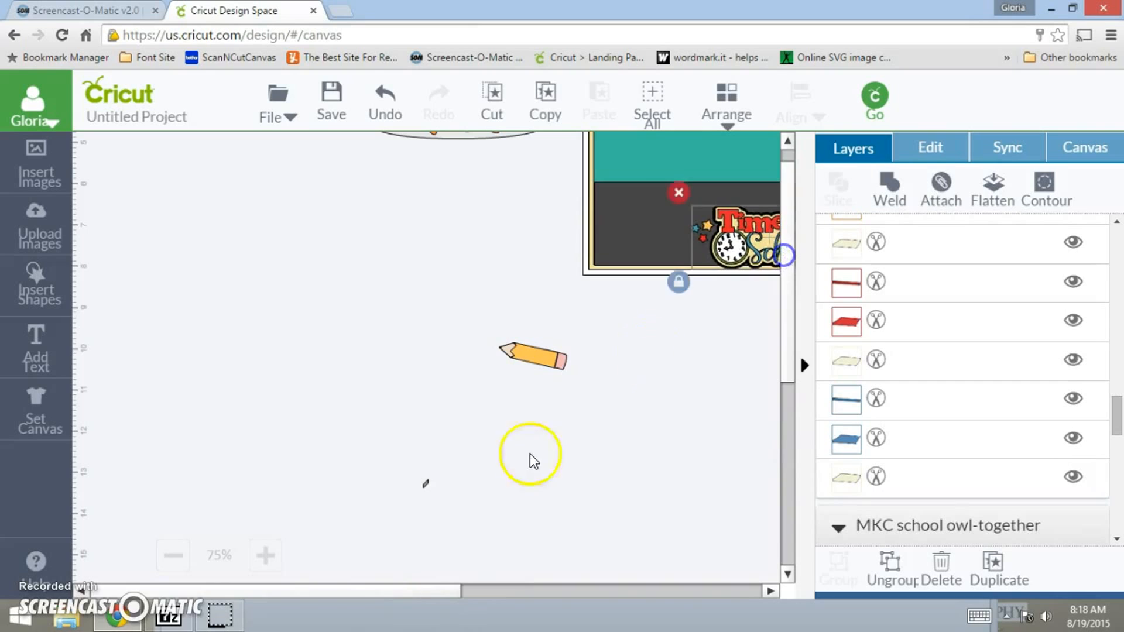
Bring the bookworm and books set closer to the card front and ungroup it
drag(327, 590, 383, 588)
drag(784, 375, 795, 342)
drag(371, 251, 257, 254)
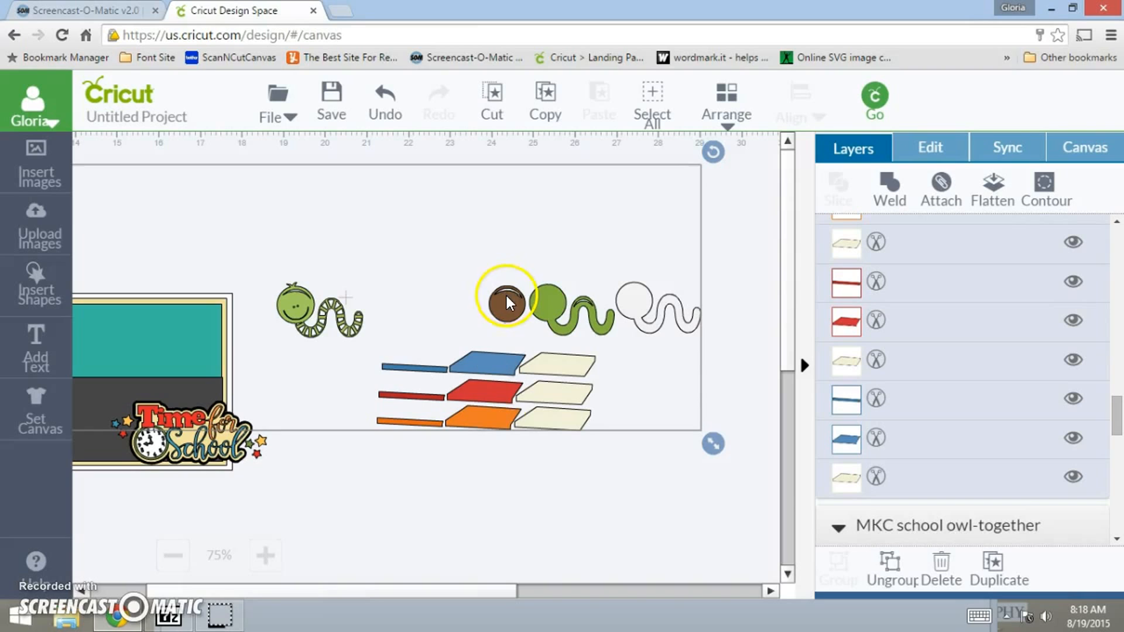
right_click(491, 368)
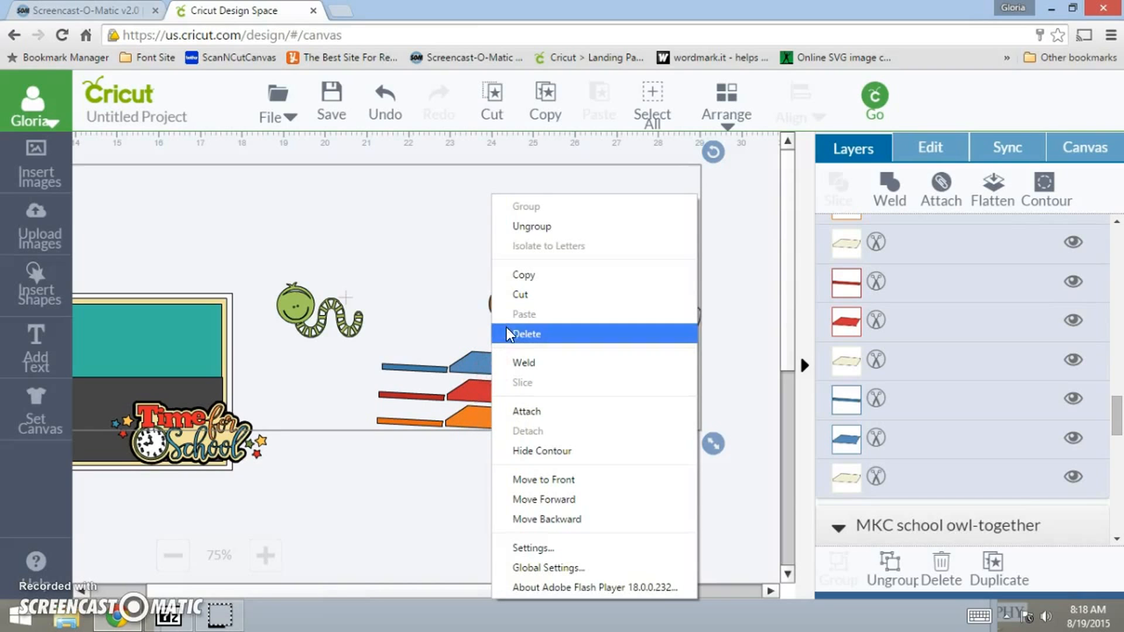
click(535, 228)
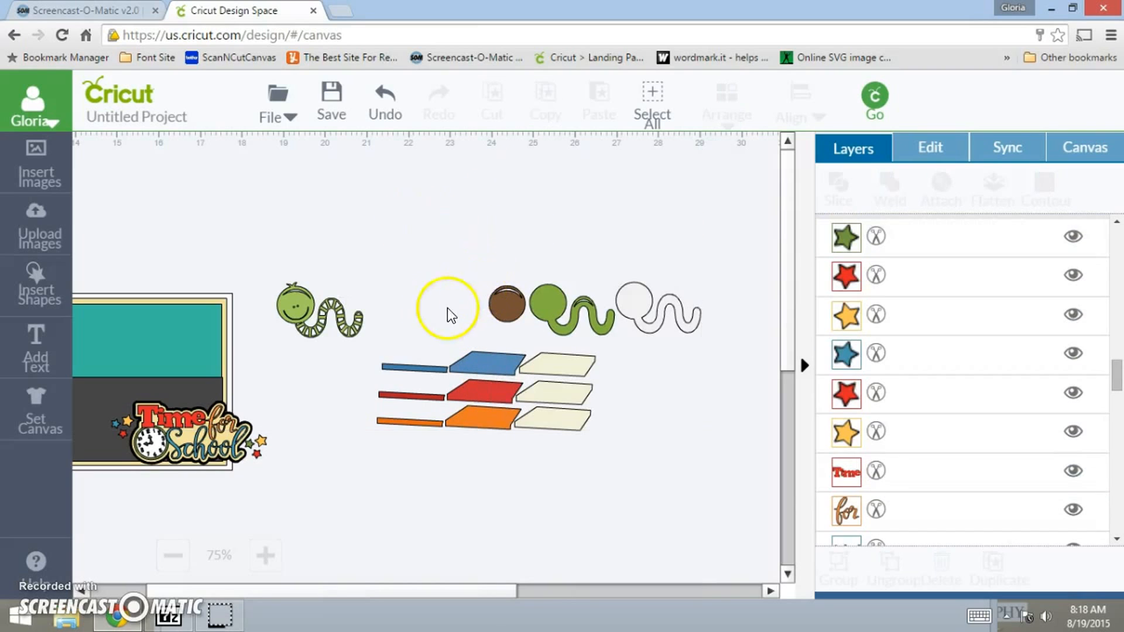
Place the blue, red and orange book covers over their matching cream page pieces
drag(506, 367, 582, 364)
drag(482, 395, 552, 395)
drag(466, 420, 525, 421)
Fit the orange spine onto the orange book and group that book's pieces
drag(417, 423, 557, 428)
click(521, 439)
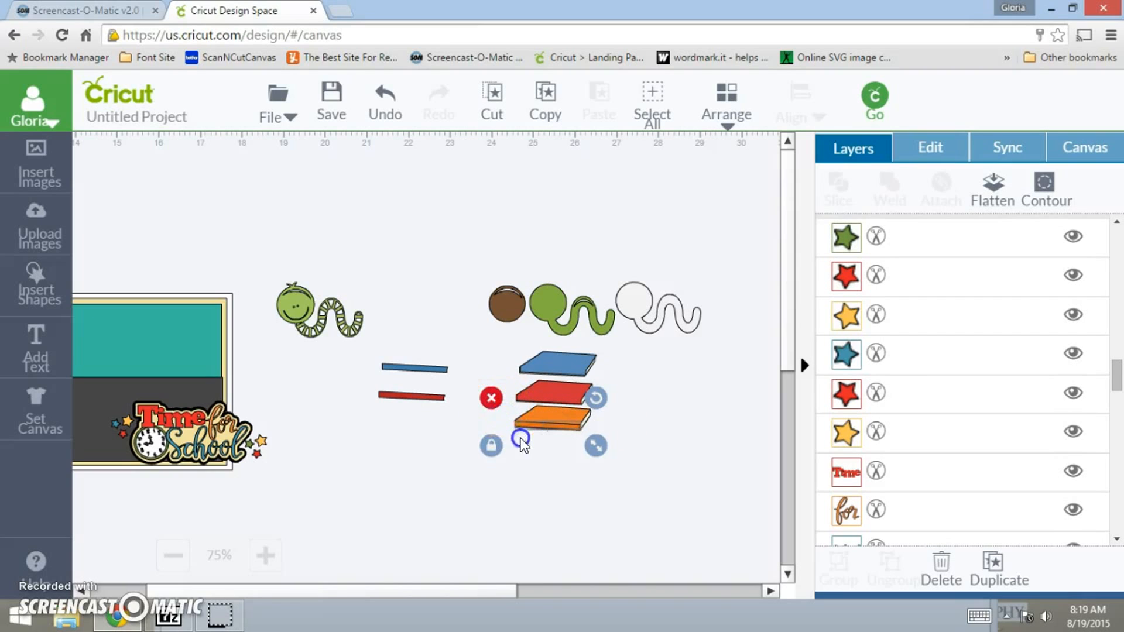
click(609, 449)
drag(640, 453, 497, 461)
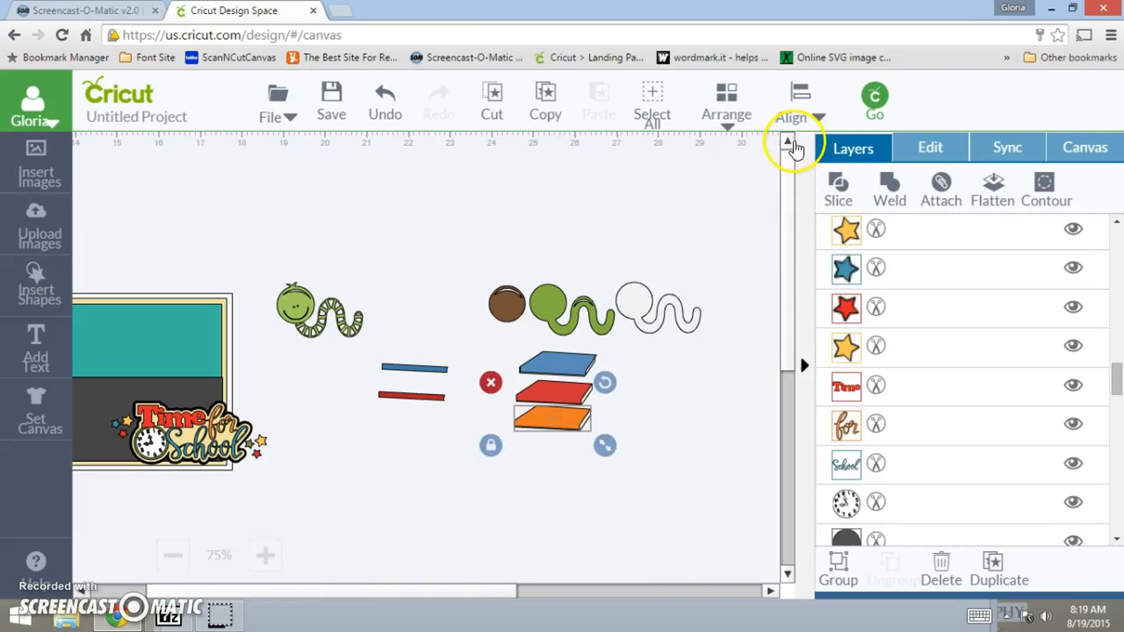
right_click(606, 202)
click(630, 209)
Fit the red spine onto the red book and group that book's pieces
click(420, 401)
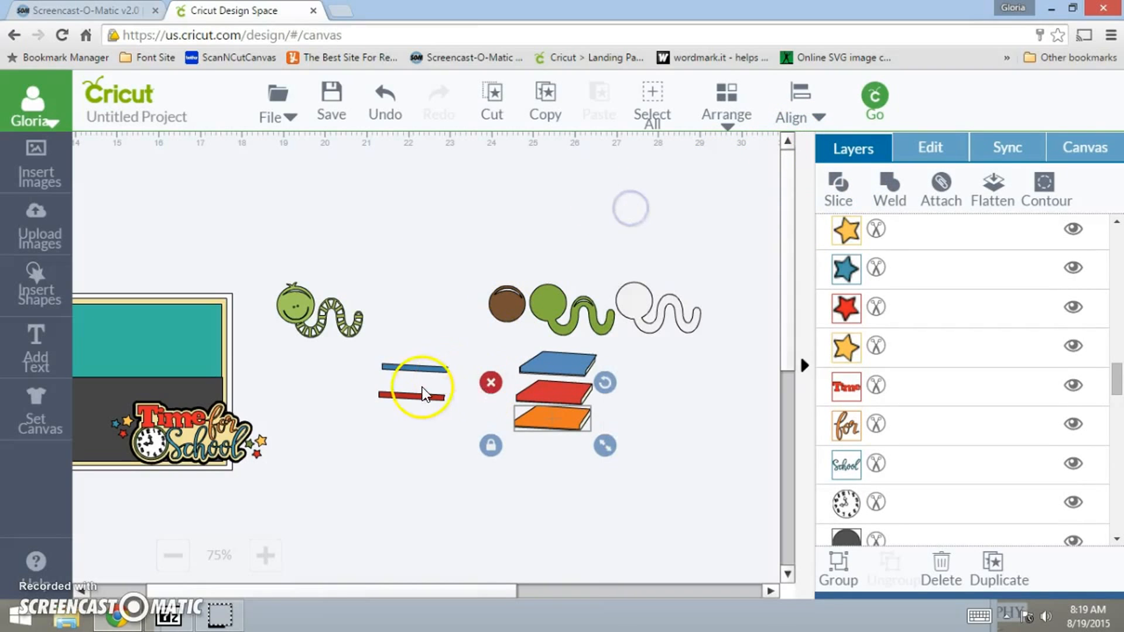
drag(419, 399, 556, 403)
click(466, 373)
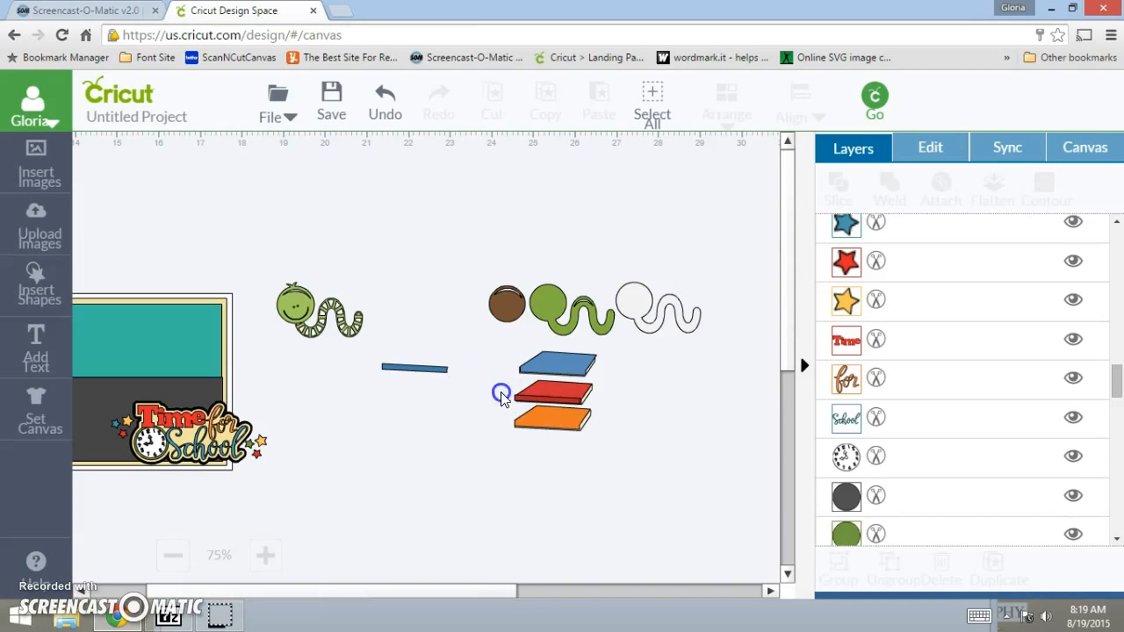
drag(595, 409, 595, 409)
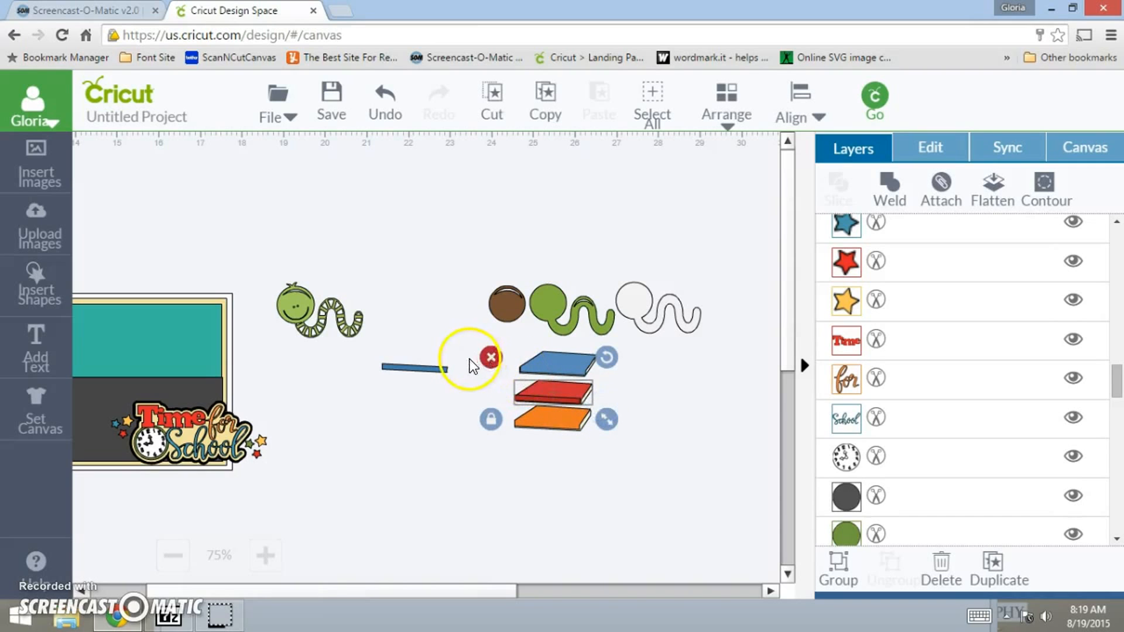
click(726, 205)
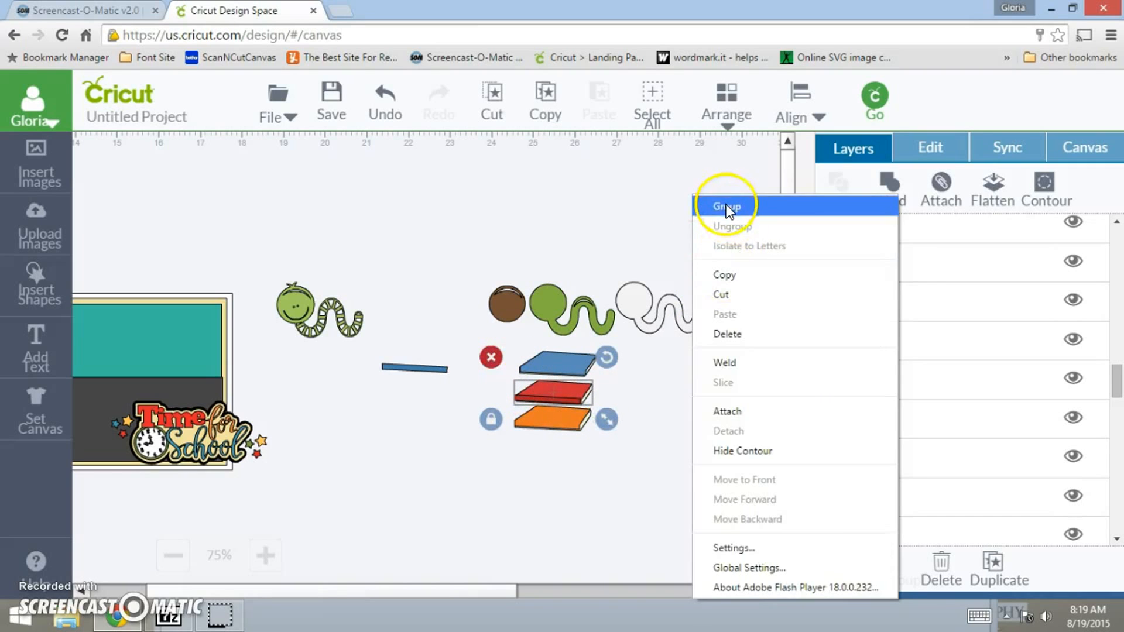
Fit the blue spine onto the blue book and group that book's pieces
click(398, 364)
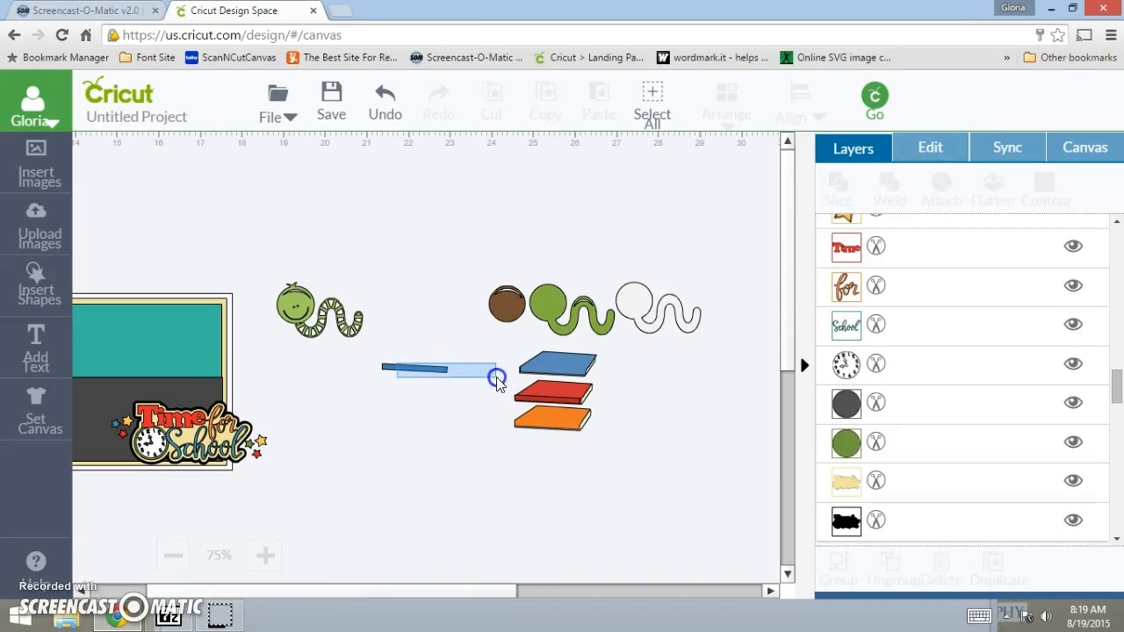
drag(438, 373, 576, 371)
drag(513, 333, 609, 388)
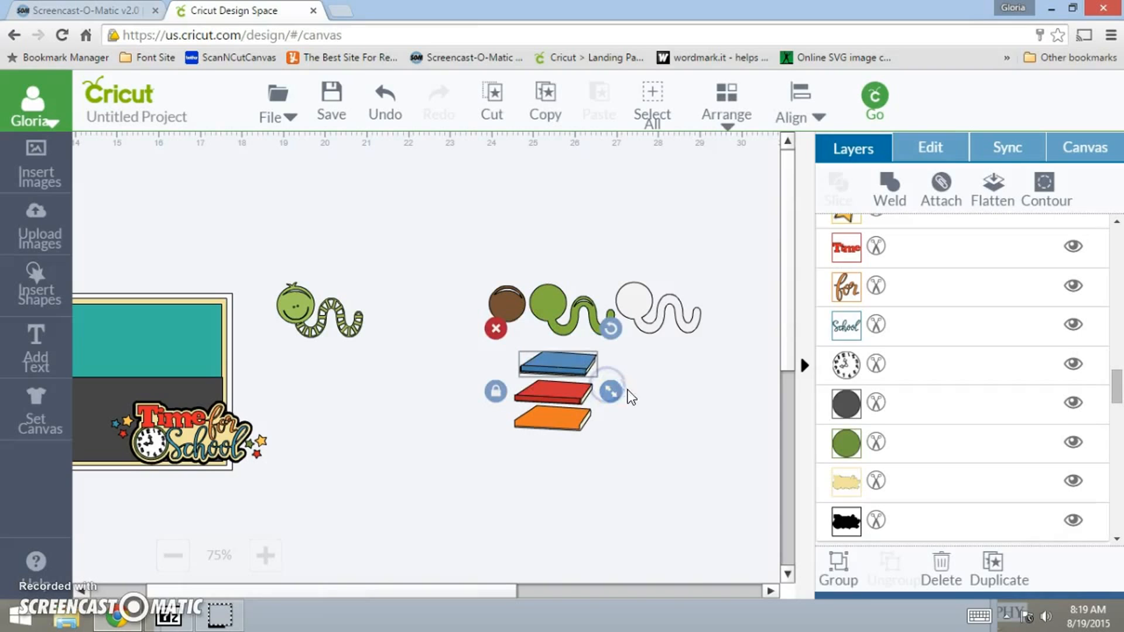
right_click(648, 389)
click(673, 209)
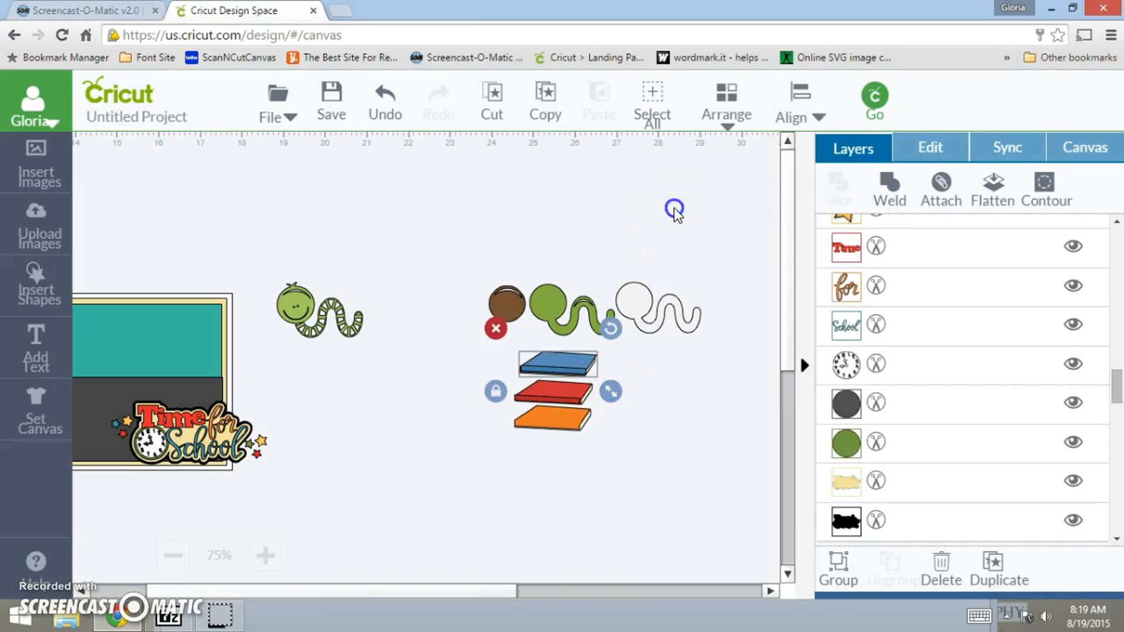
Stack the red book on the orange one and the blue book on the red one, and group the stack
click(563, 382)
drag(561, 398, 554, 410)
drag(561, 361, 553, 391)
drag(497, 353, 616, 452)
right_click(668, 446)
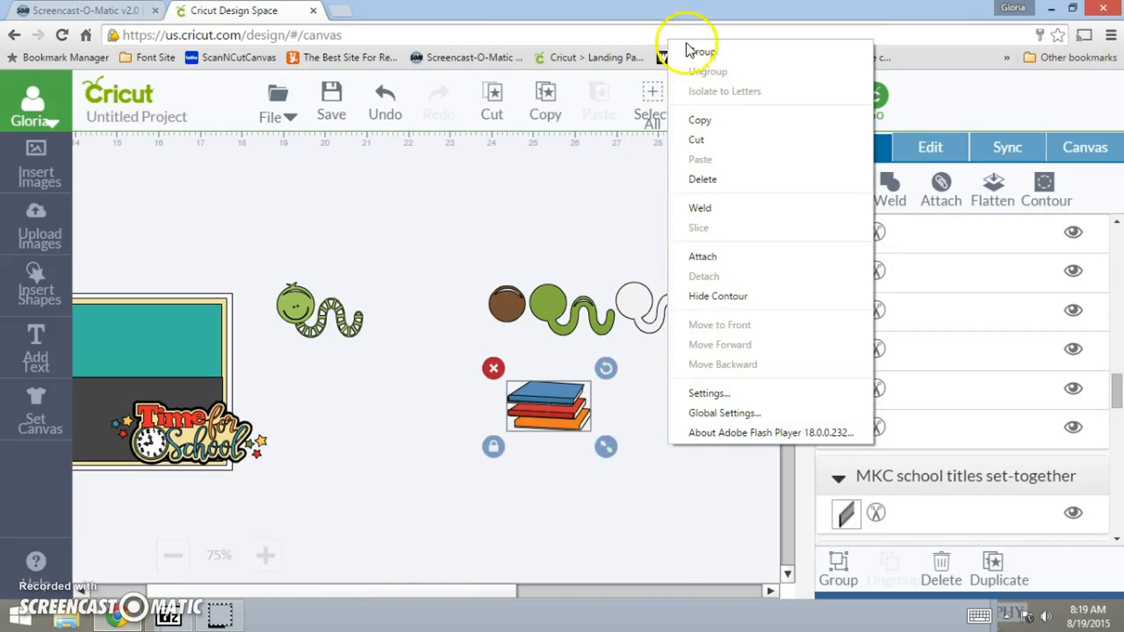
click(712, 50)
Place the solid green worm body over the white worm base and put the brown circle by the striped worm's tail
drag(578, 321, 563, 368)
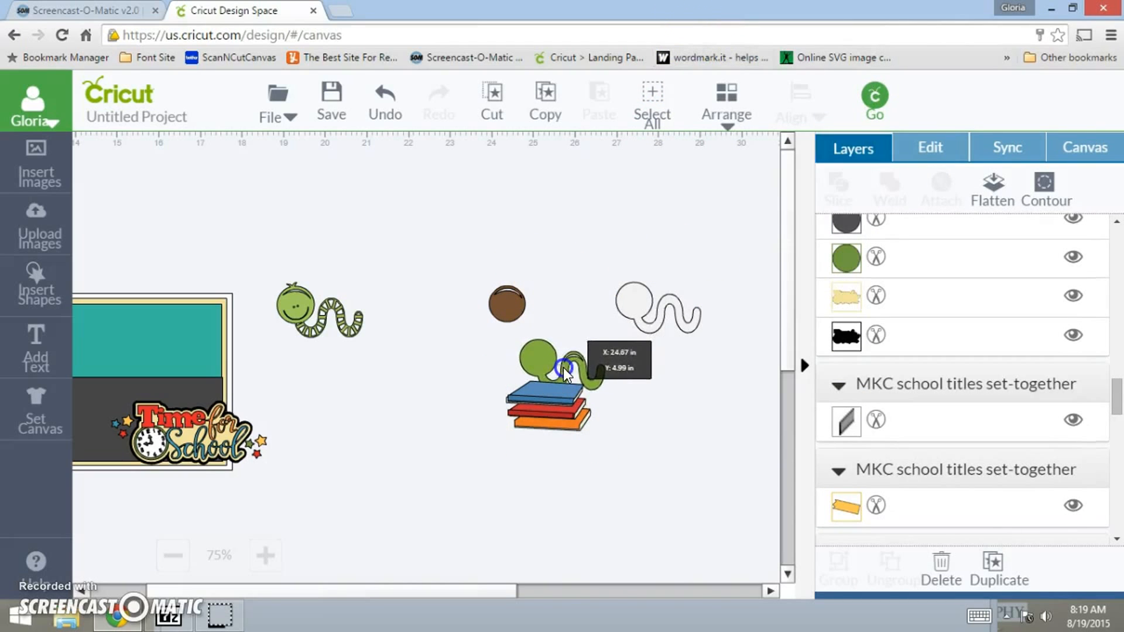
drag(628, 304, 573, 296)
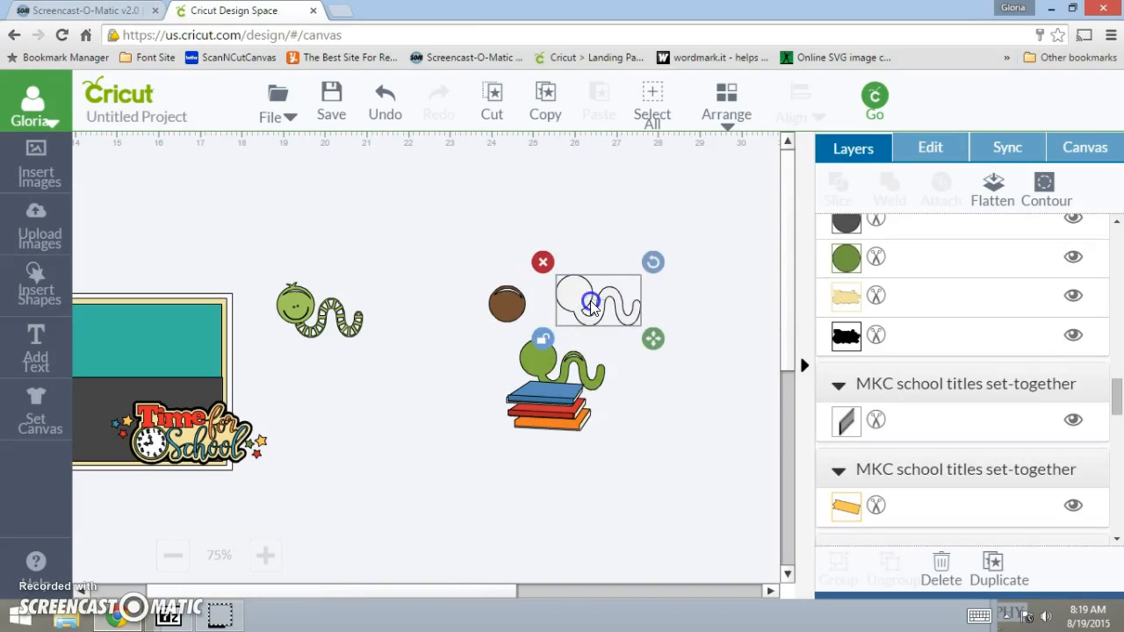
drag(298, 310, 335, 262)
click(377, 251)
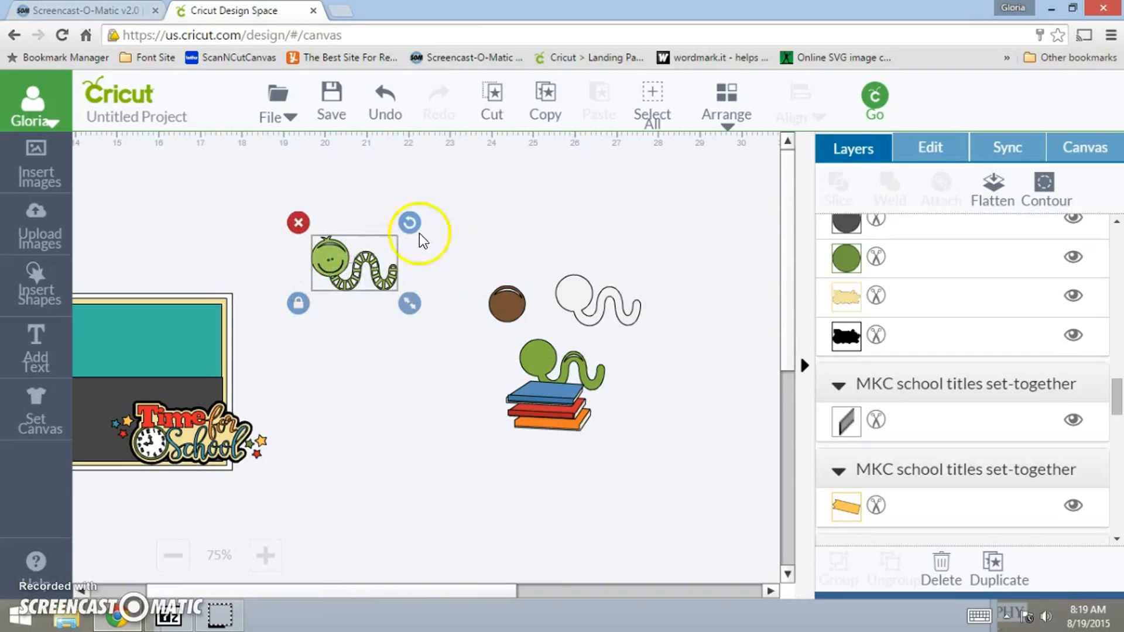
drag(532, 353, 575, 286)
drag(503, 296, 363, 275)
Open the striped green worm alone for contour editing
drag(262, 203, 461, 303)
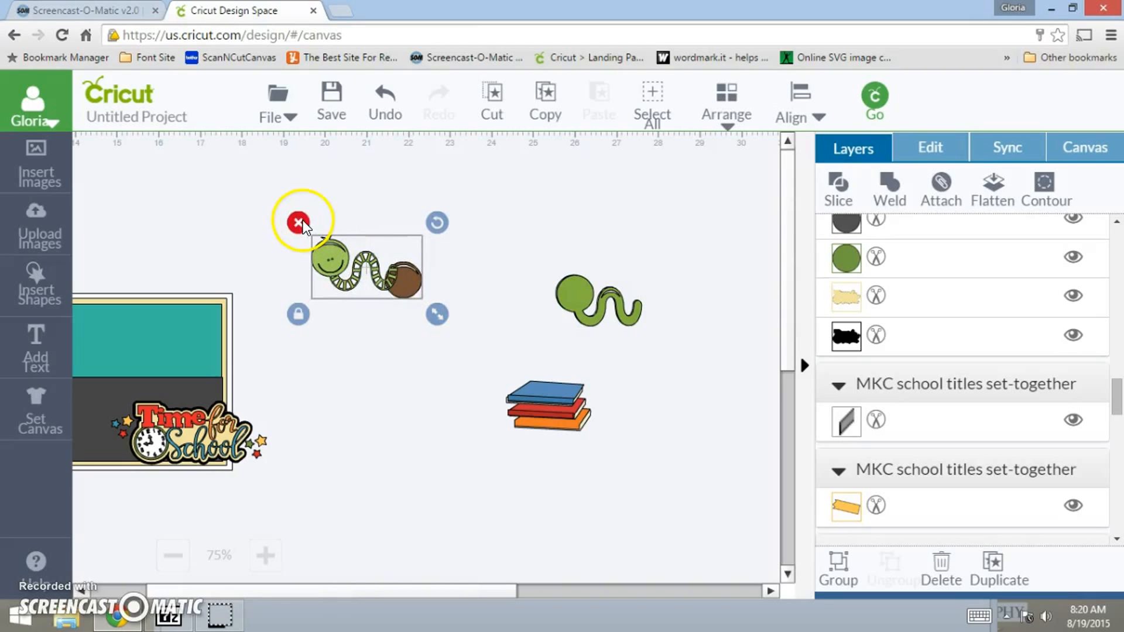
click(342, 267)
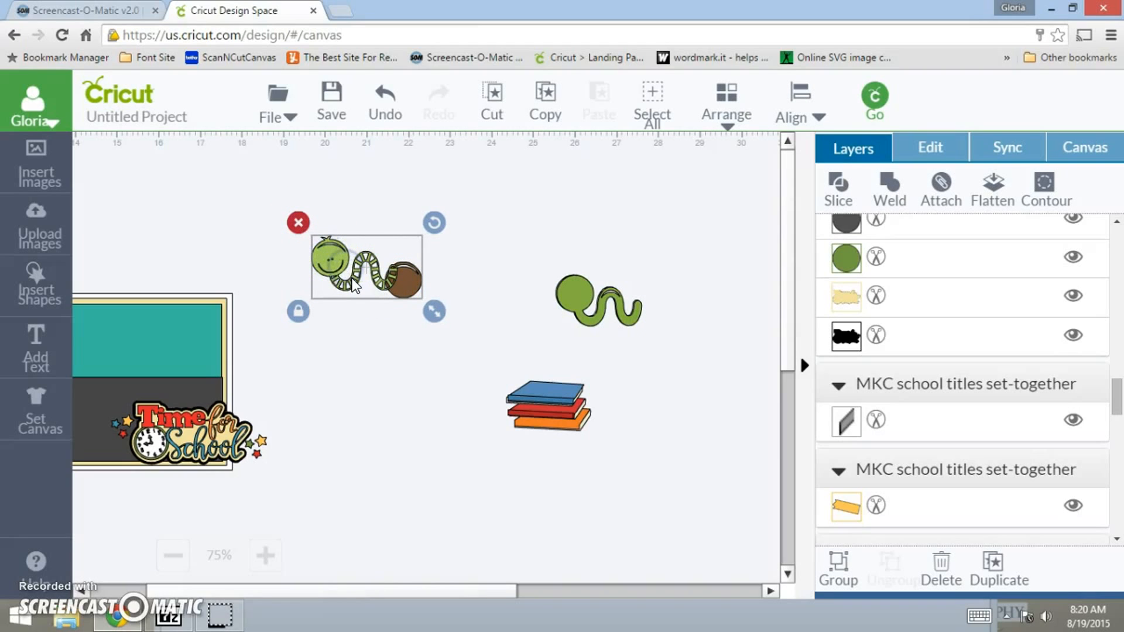
click(1053, 195)
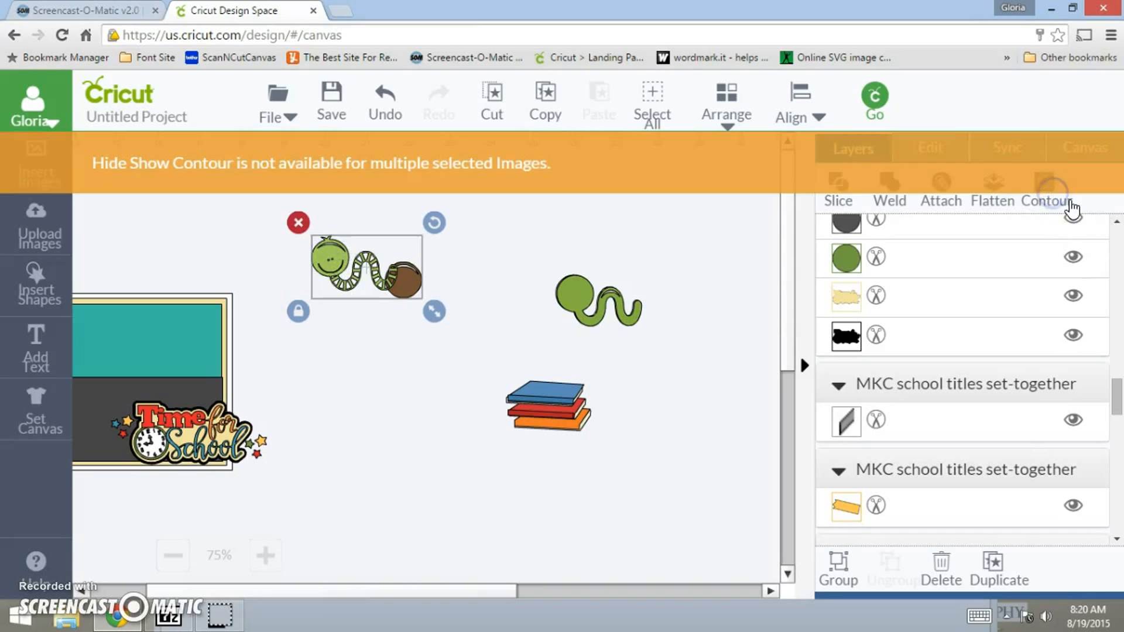
click(358, 384)
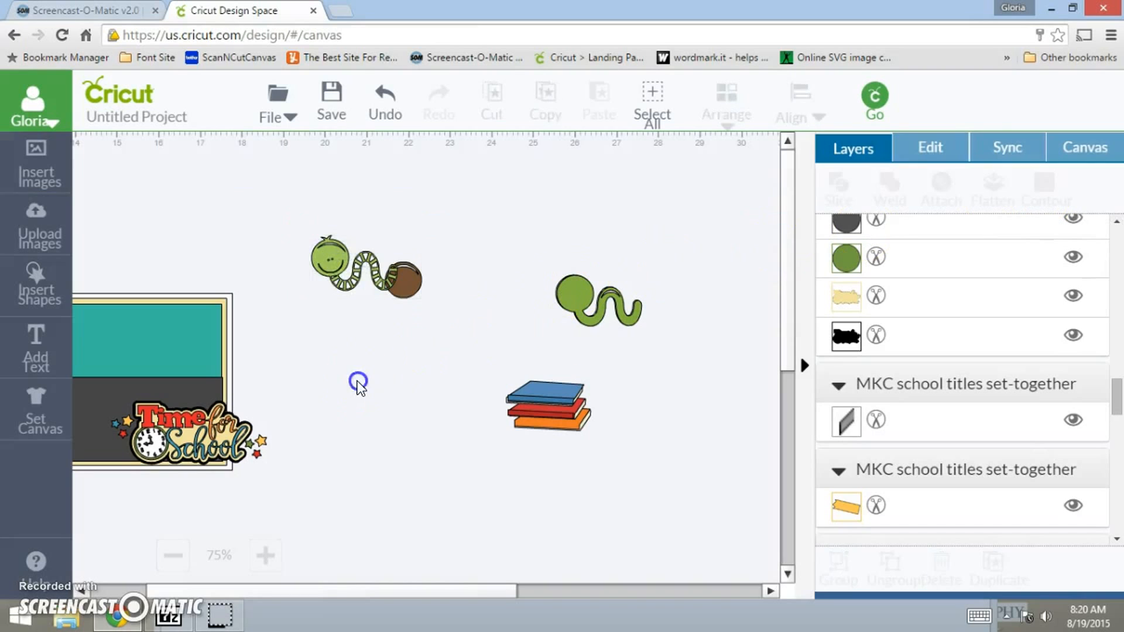
click(321, 279)
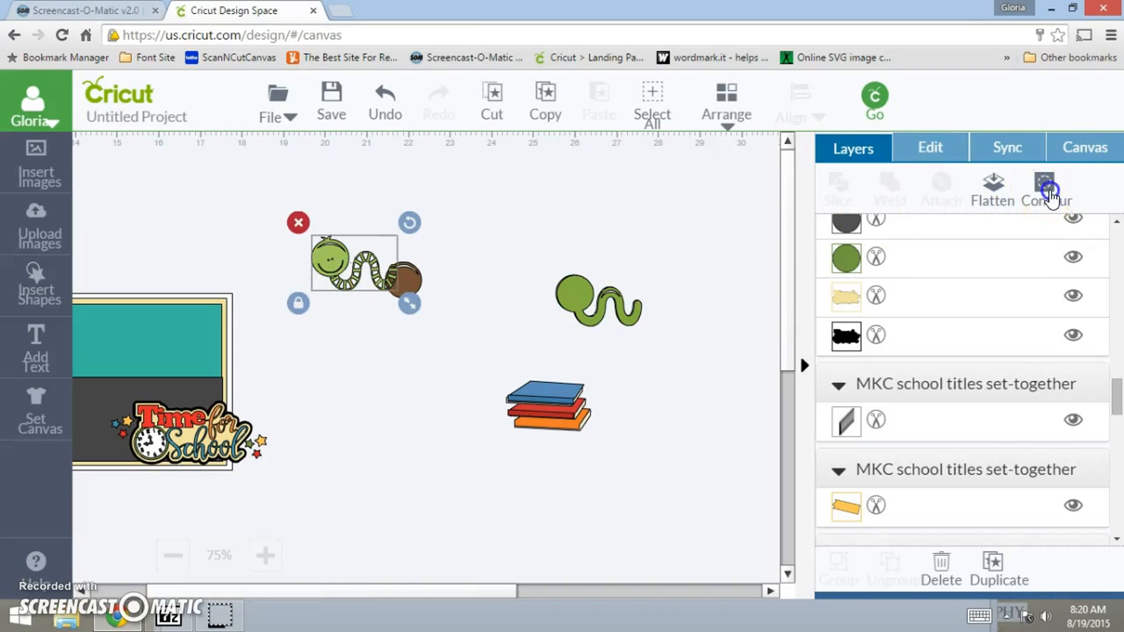
click(1029, 211)
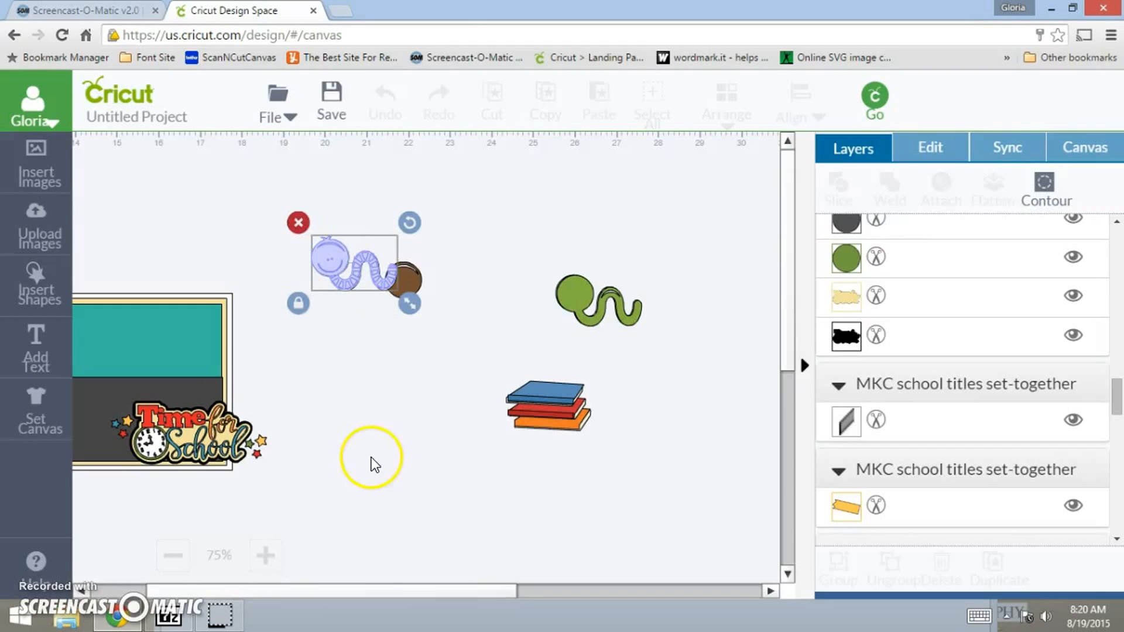
Try to hide the smile contour on the striped worm's face
click(266, 555)
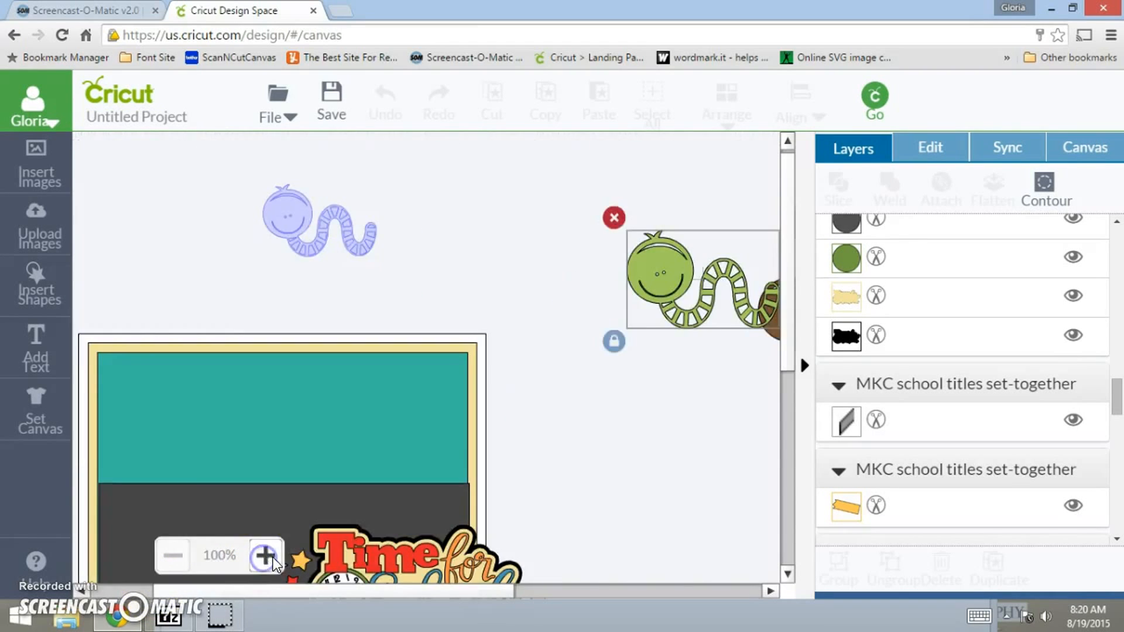
click(265, 556)
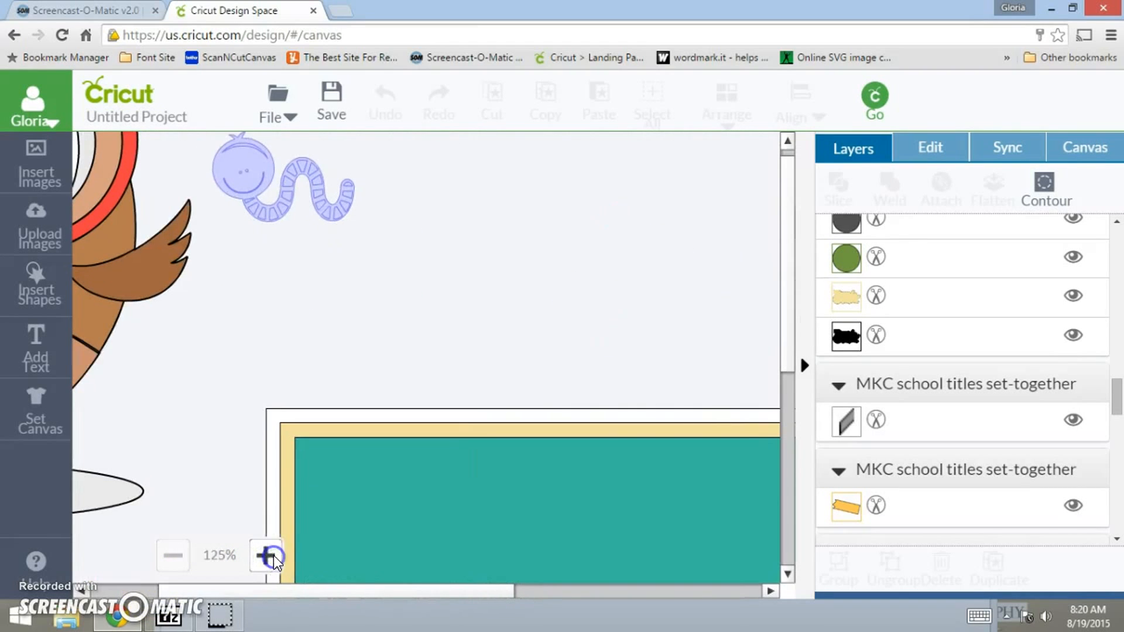
click(263, 184)
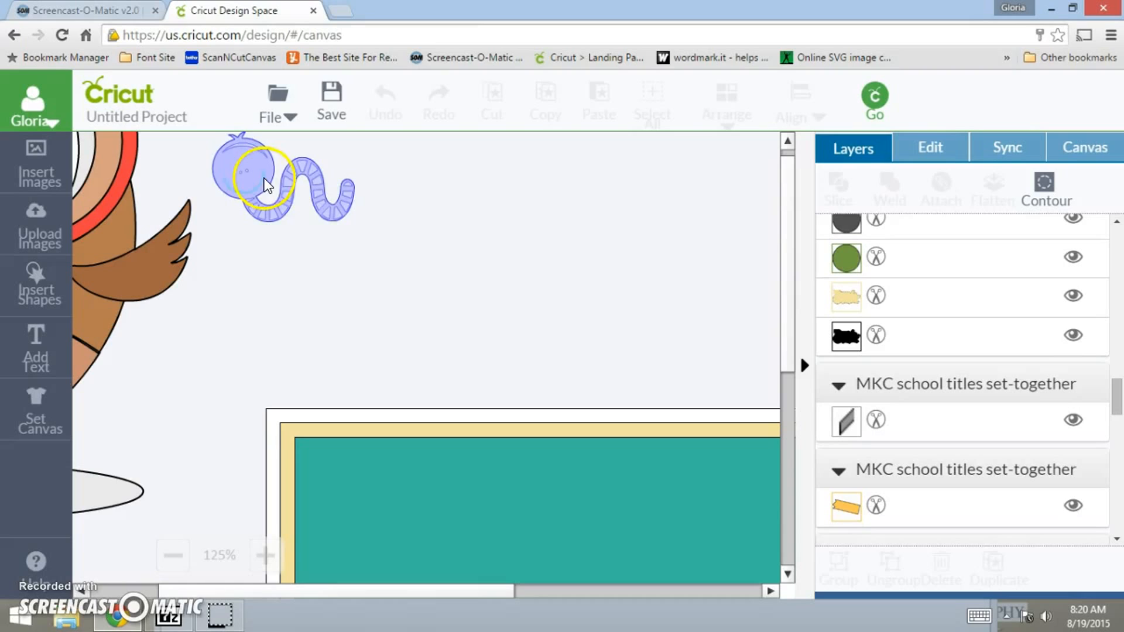
click(241, 171)
click(244, 170)
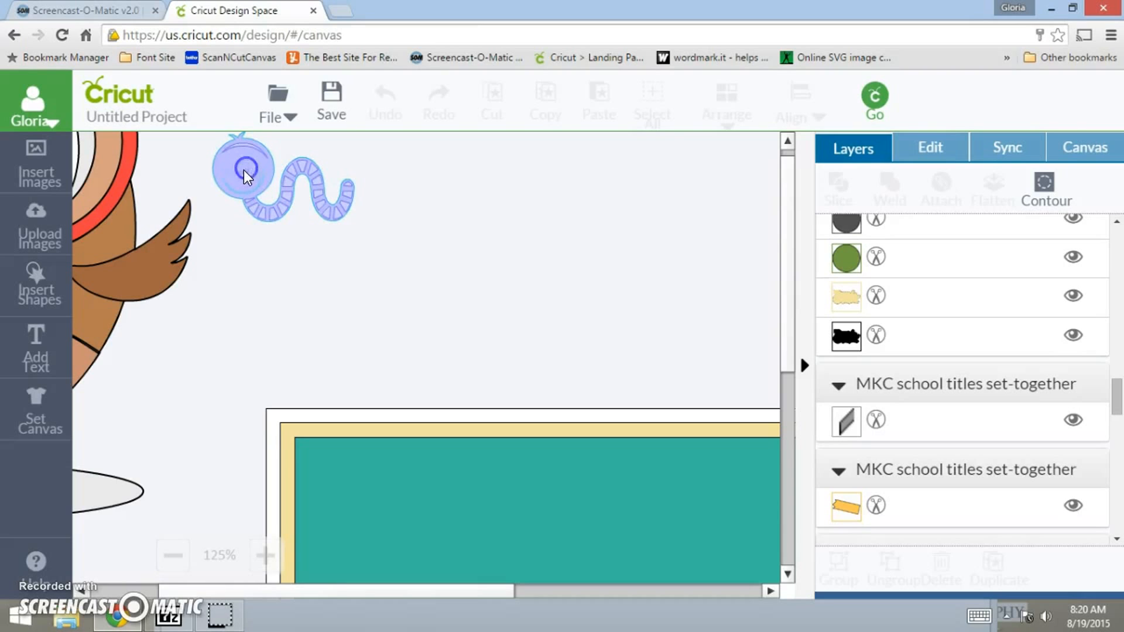
click(240, 171)
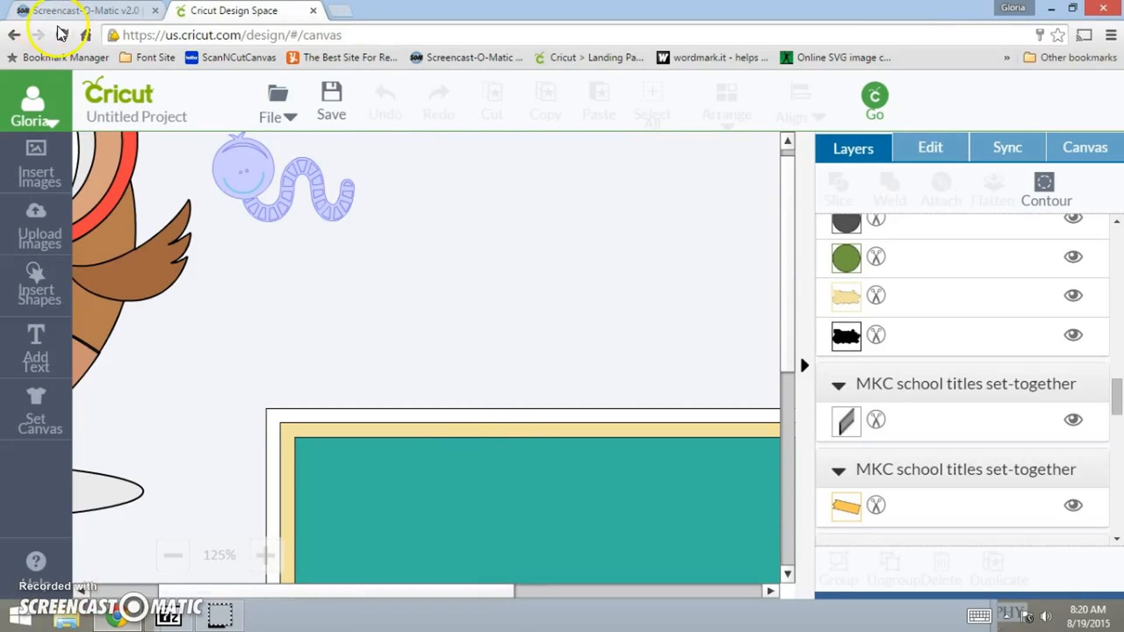
Delete the striped worm and the brown circle from the canvas
click(266, 556)
click(266, 556)
click(182, 554)
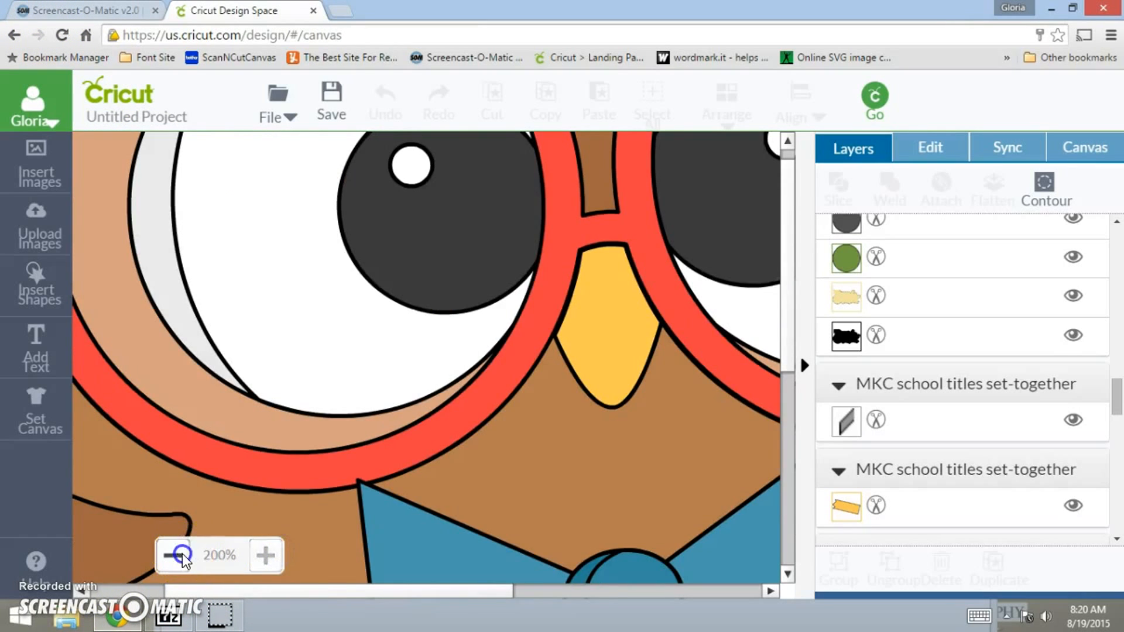
click(182, 554)
click(182, 554)
click(182, 554)
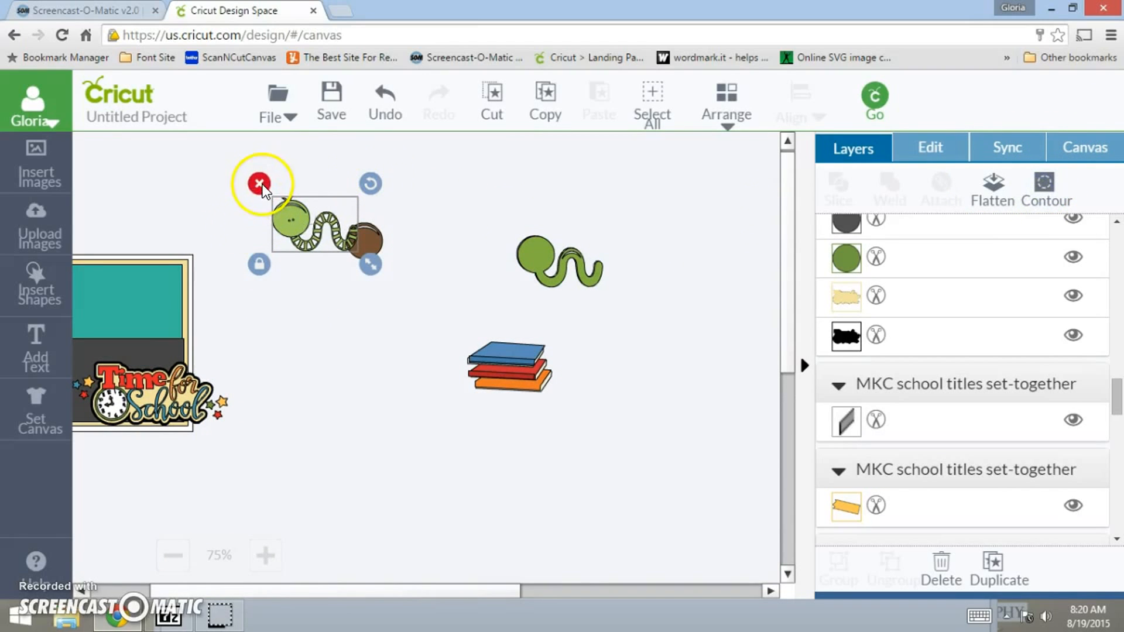
click(369, 242)
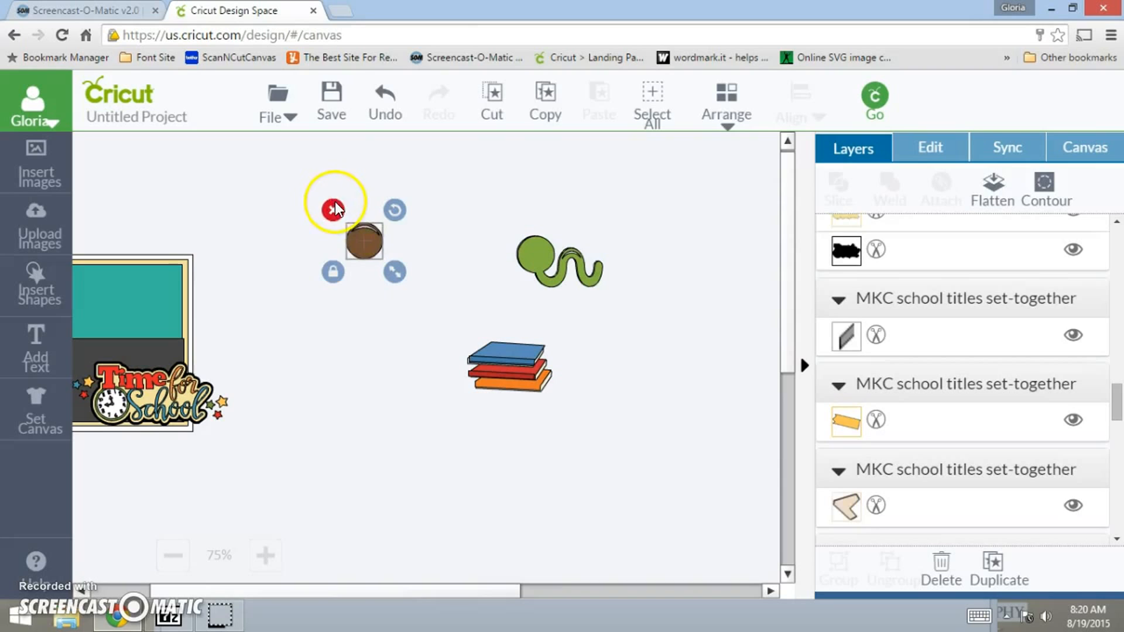
Group the solid green worm with its white base and place it on top of the book stack
drag(509, 226, 676, 310)
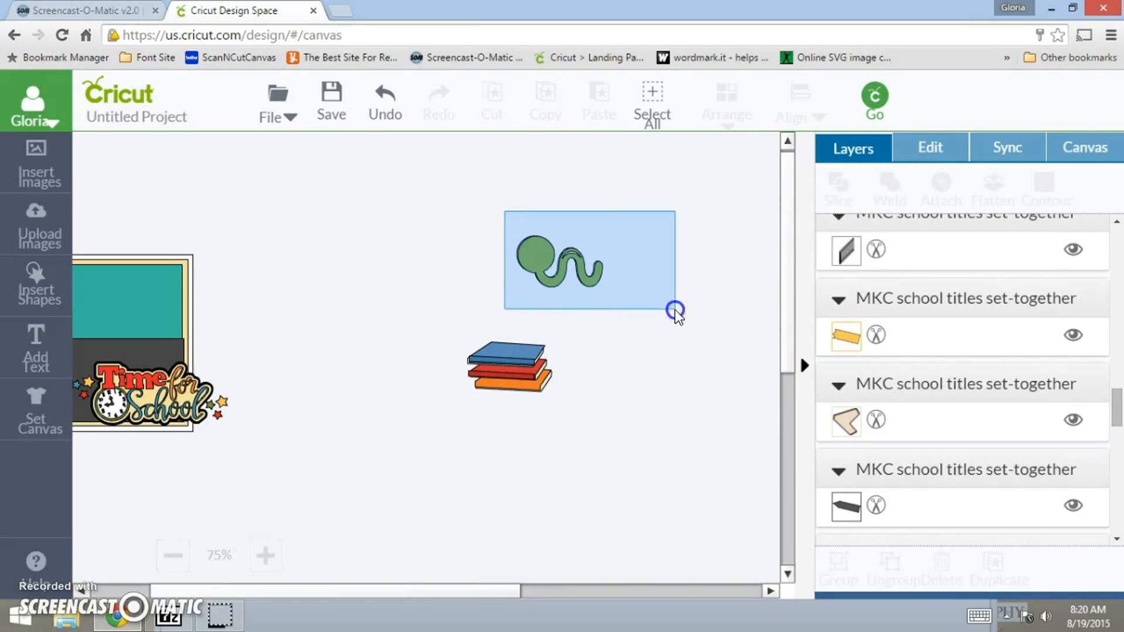
right_click(673, 229)
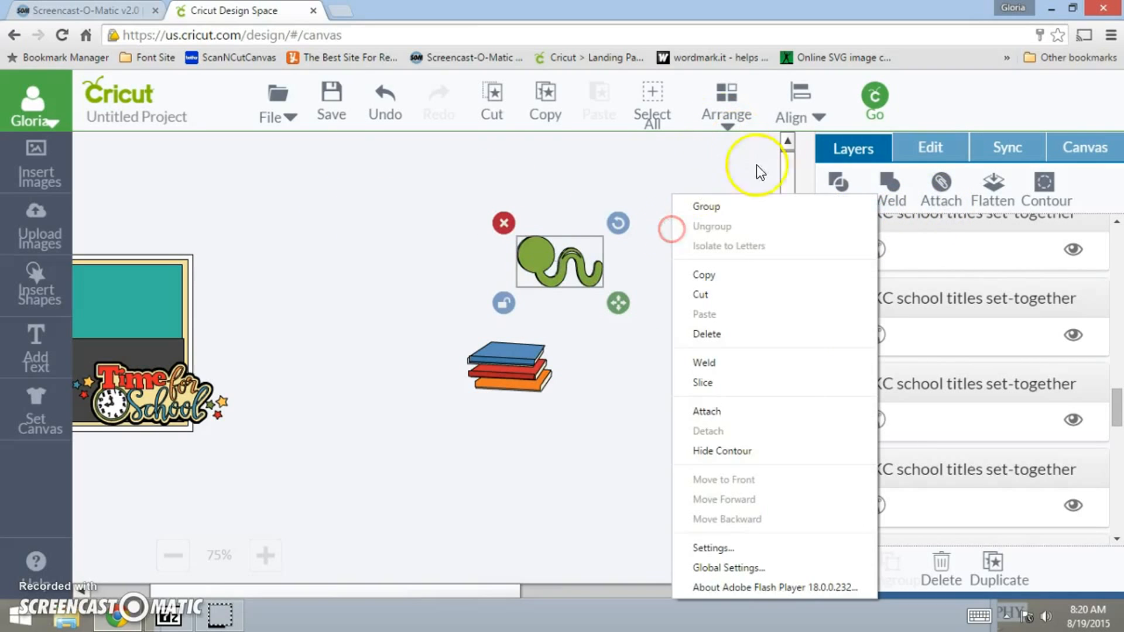
click(722, 213)
drag(547, 274, 489, 346)
Group the green worm together with the book stack
drag(433, 256, 585, 495)
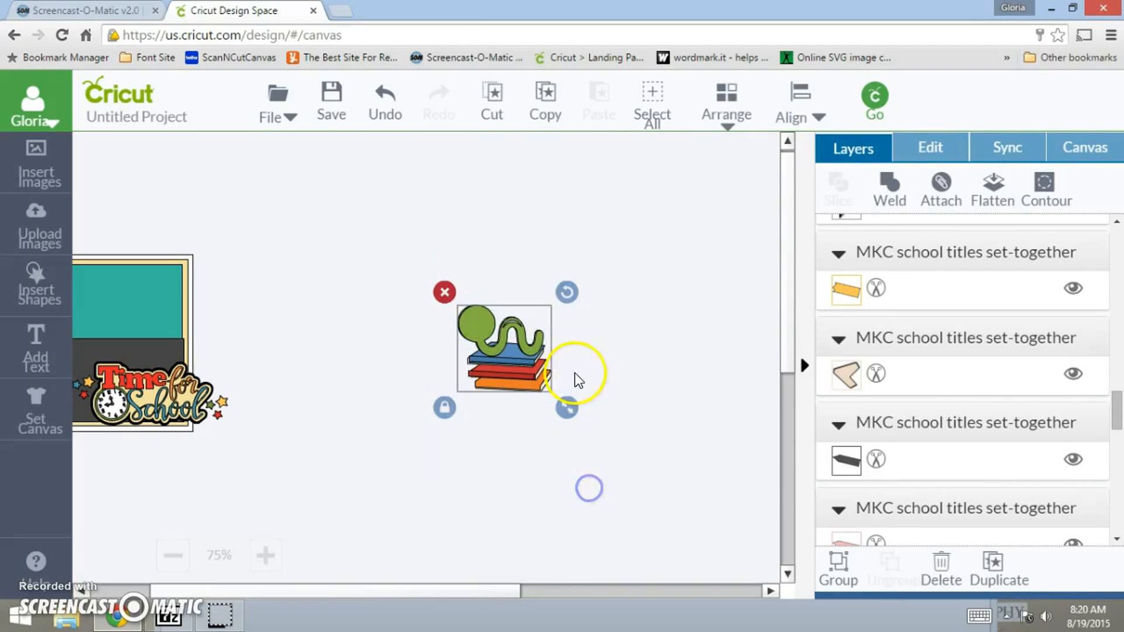
right_click(577, 370)
click(653, 205)
Move the bookworm group closer to the card and take the Time for School title off the card panels
drag(493, 357, 344, 286)
click(199, 387)
drag(199, 387, 408, 340)
Move the owl to open space beside the card and ungroup its pieces
drag(504, 600, 409, 595)
drag(451, 246, 289, 375)
right_click(285, 398)
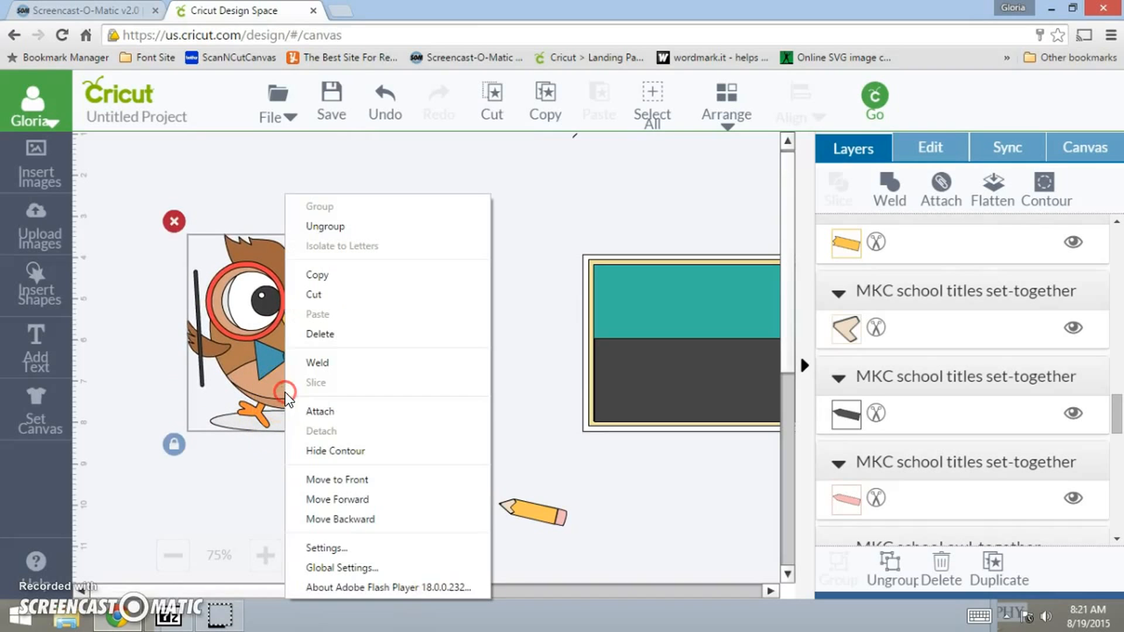
click(355, 226)
click(465, 347)
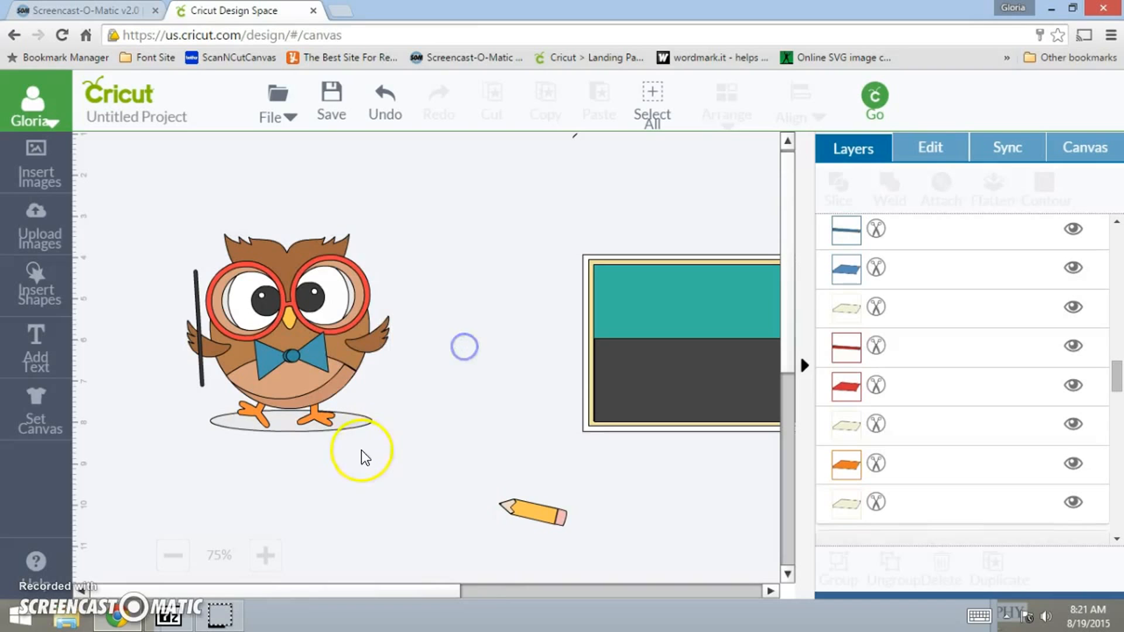
Duplicate the light gray ellipse under the owl's feet and place the copy beside the pencil below the card
click(348, 422)
click(373, 490)
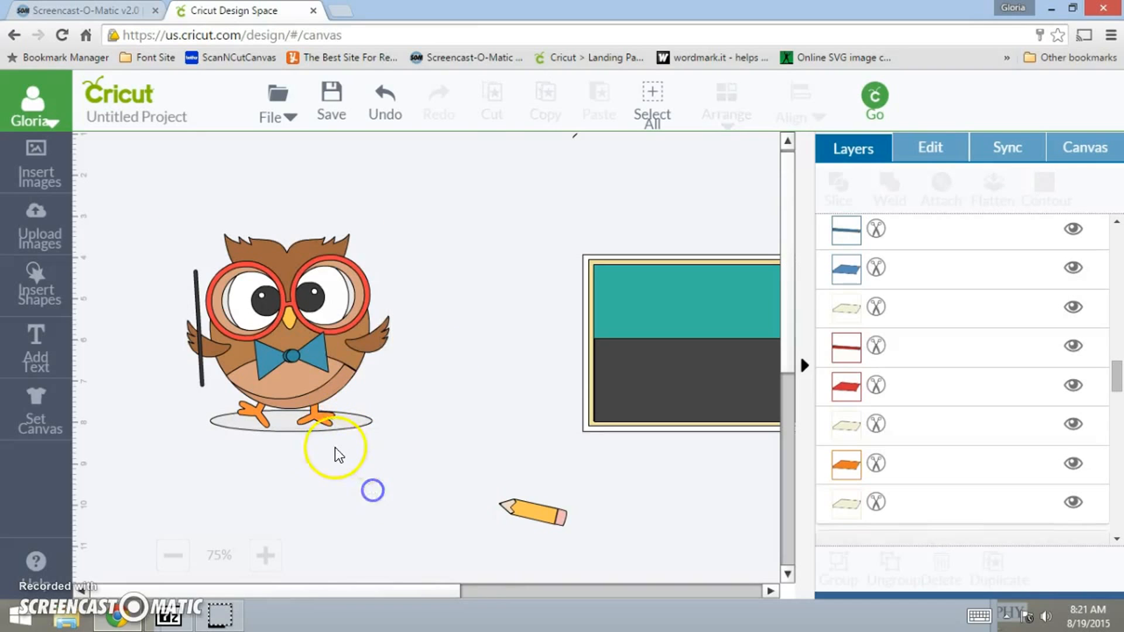
click(306, 434)
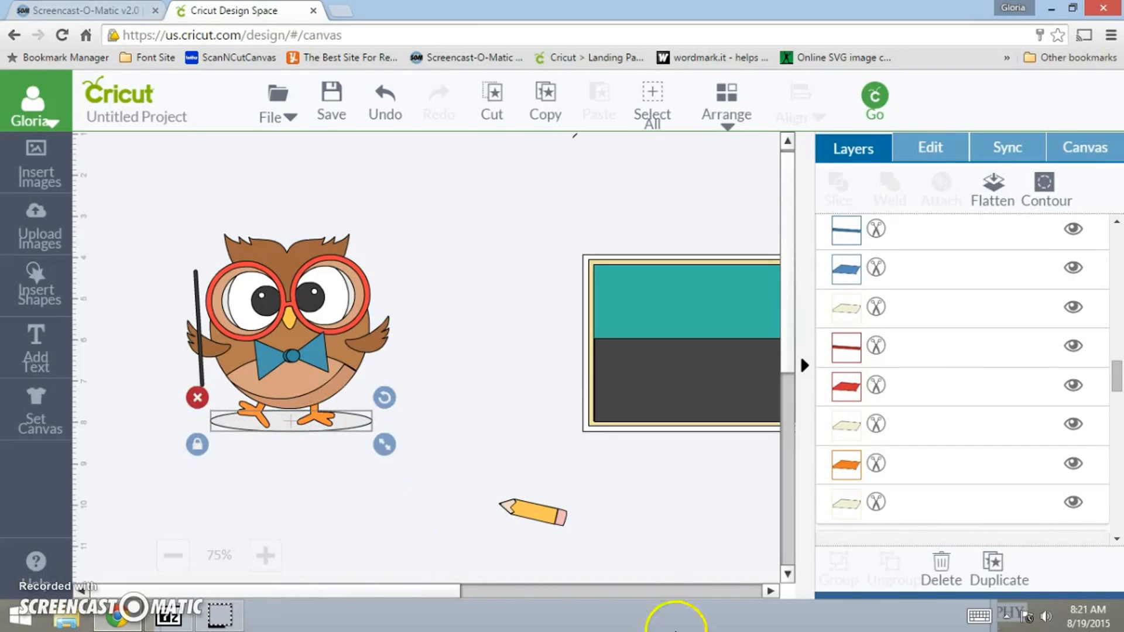
click(993, 567)
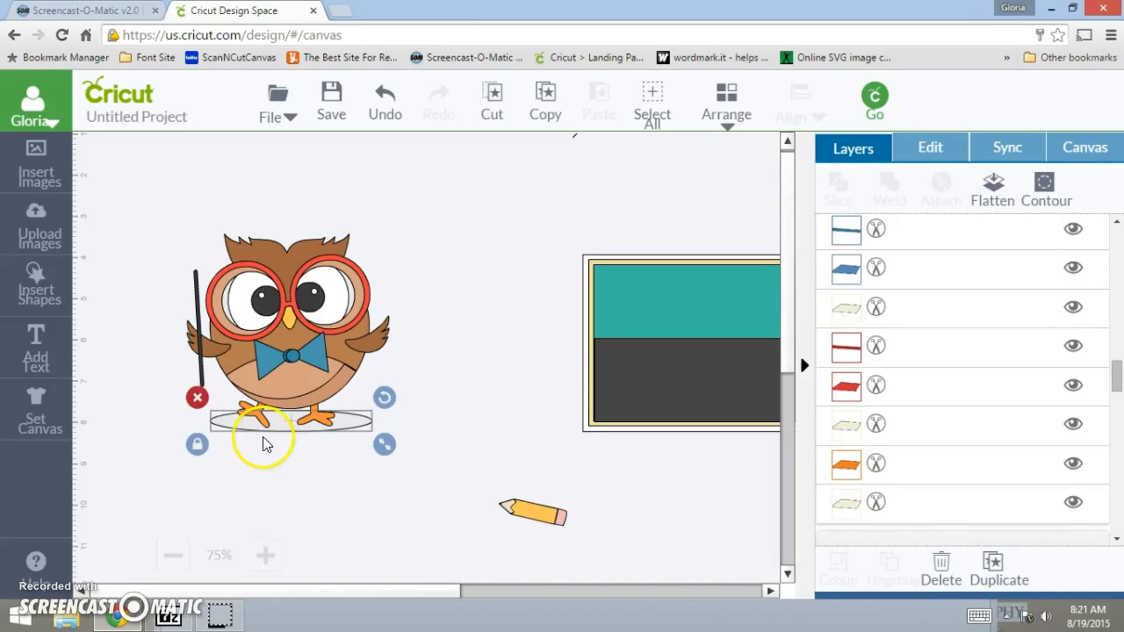
drag(288, 440, 612, 499)
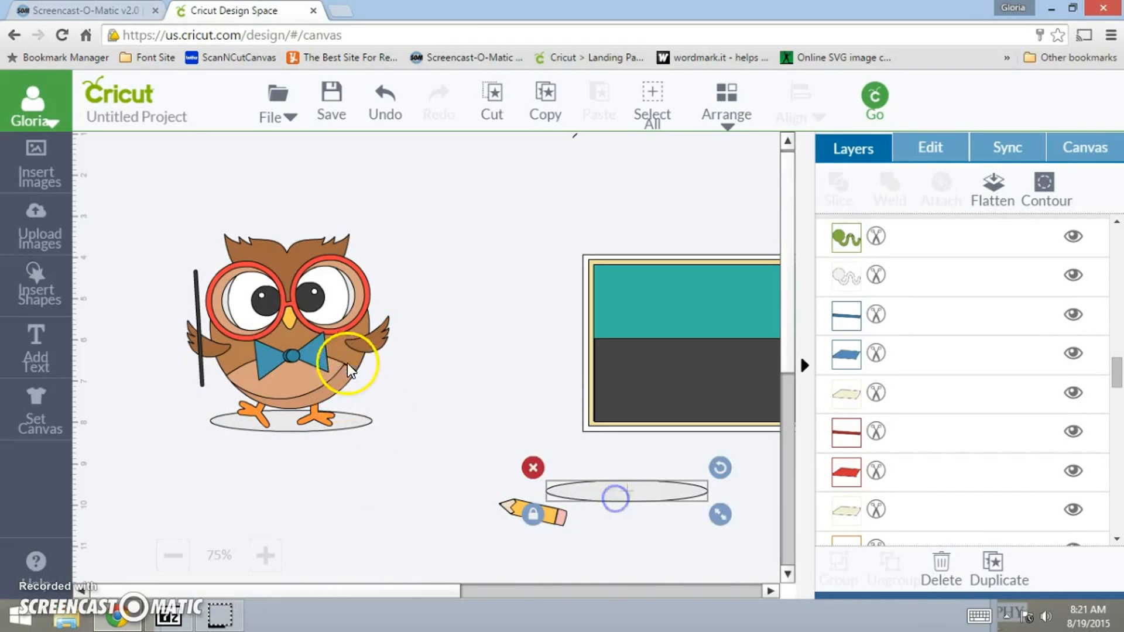
Regroup the owl with its ground ellipse, and shrink and move the group toward the card
drag(138, 210, 420, 472)
right_click(416, 465)
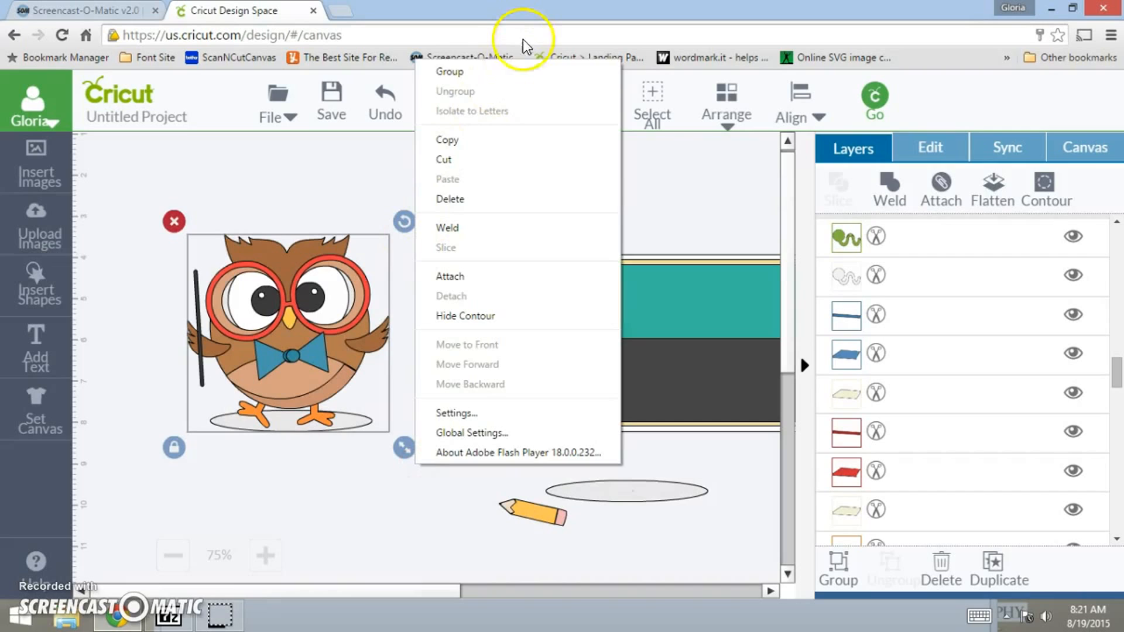
click(469, 73)
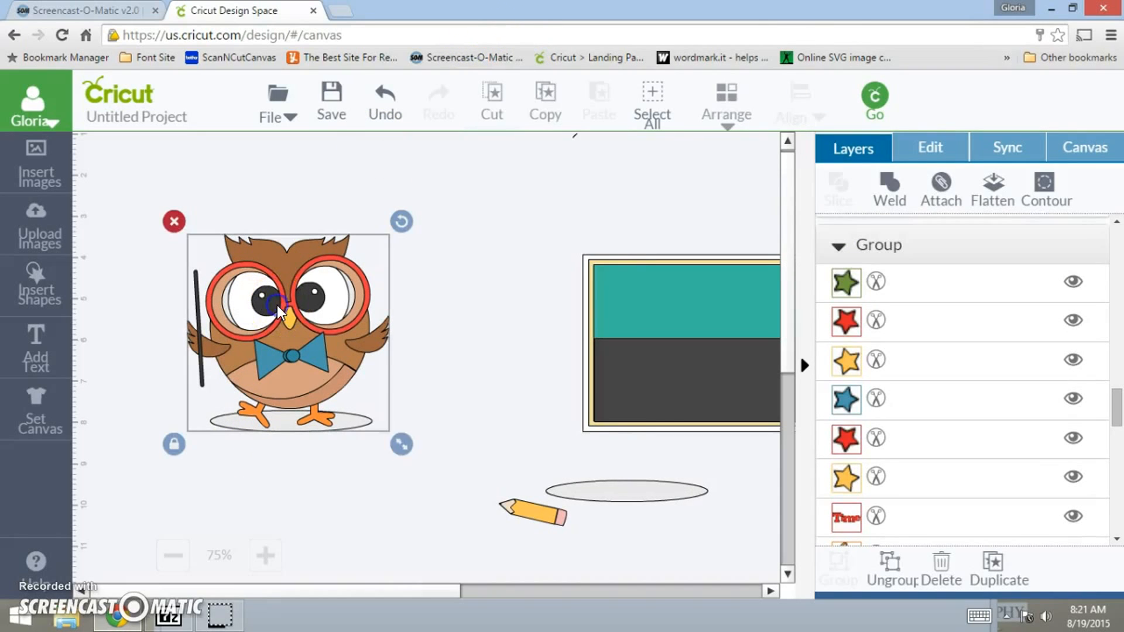
drag(401, 445, 367, 373)
drag(245, 280, 388, 315)
Move the card panel stack up beside the owl and ungroup its panels
click(663, 387)
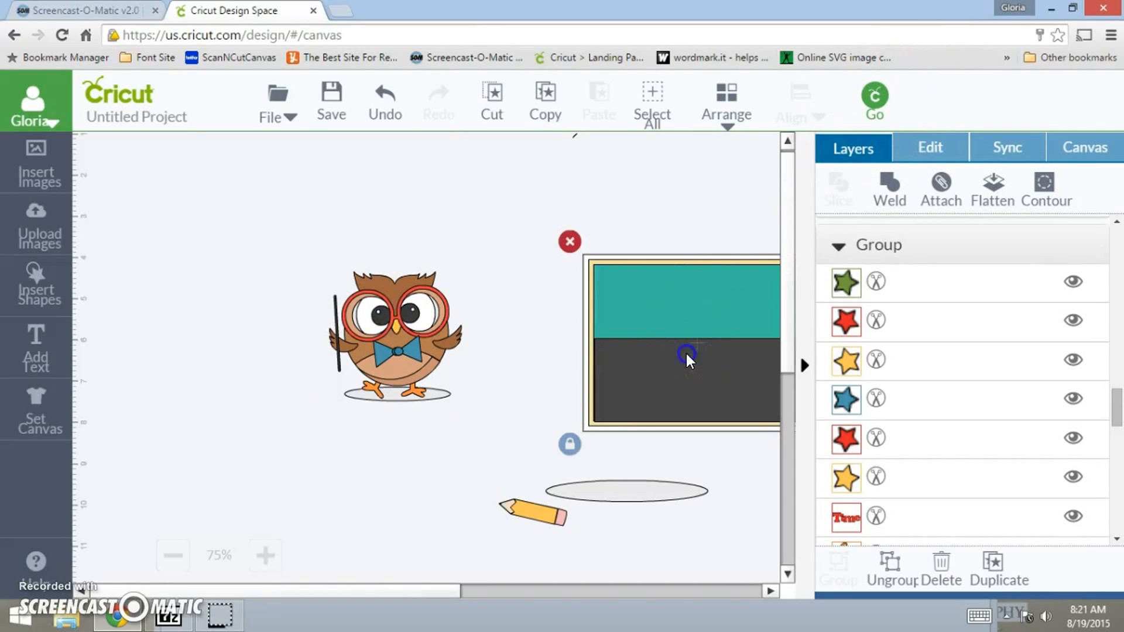
drag(686, 354, 558, 253)
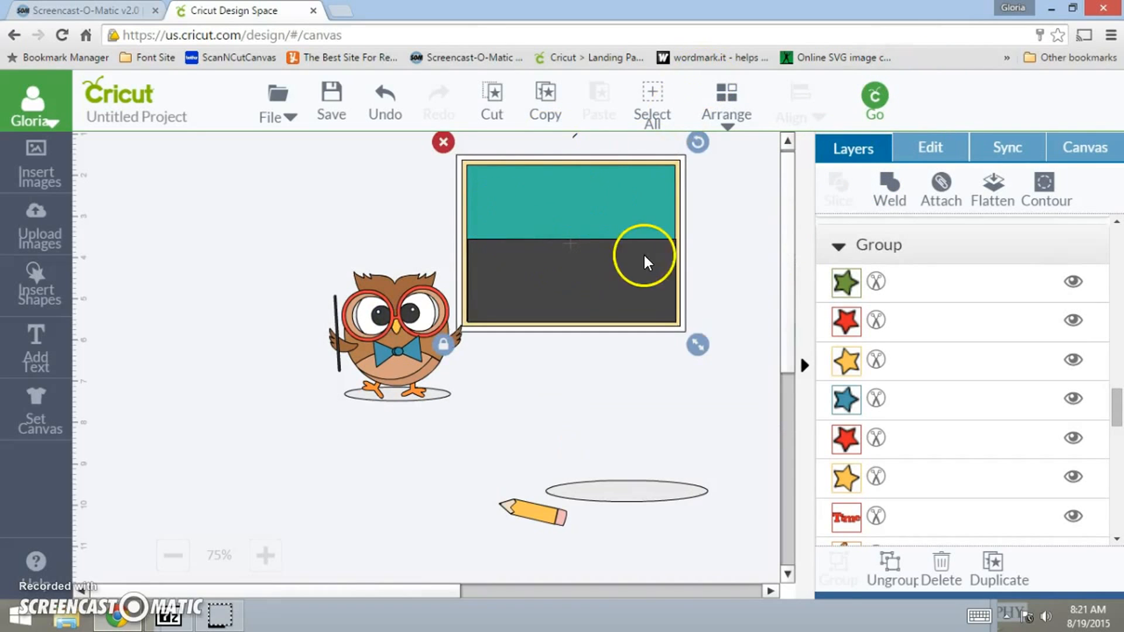
right_click(644, 257)
click(687, 226)
click(594, 378)
Recolor the card's dark gray lower panel to a custom light orange-brown
click(595, 275)
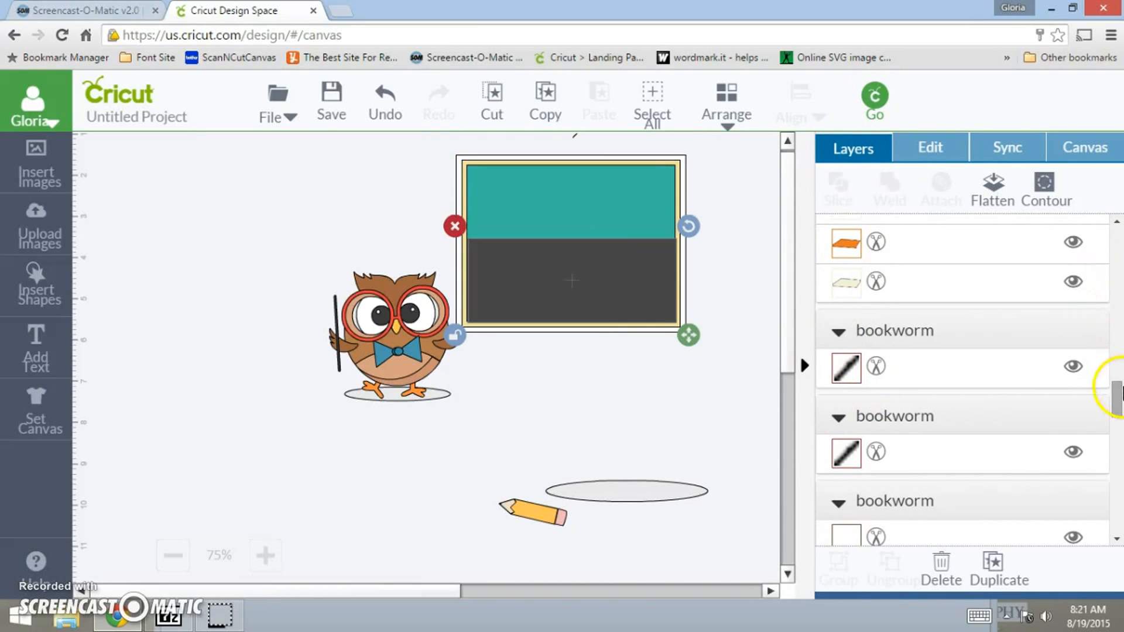
drag(1120, 398, 1119, 198)
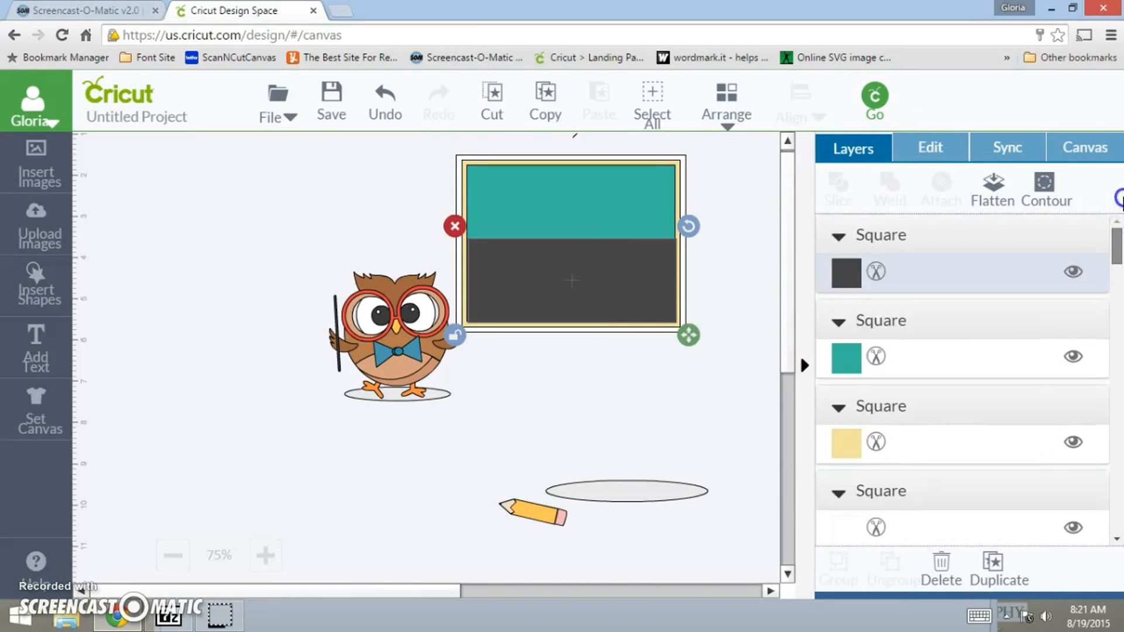
click(847, 272)
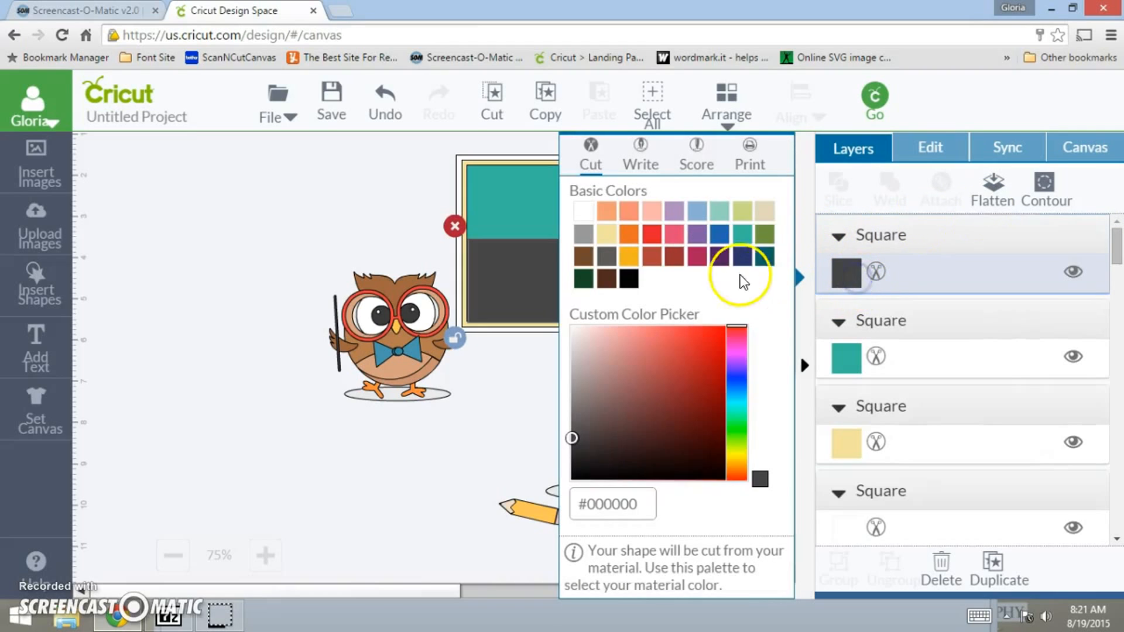
click(607, 278)
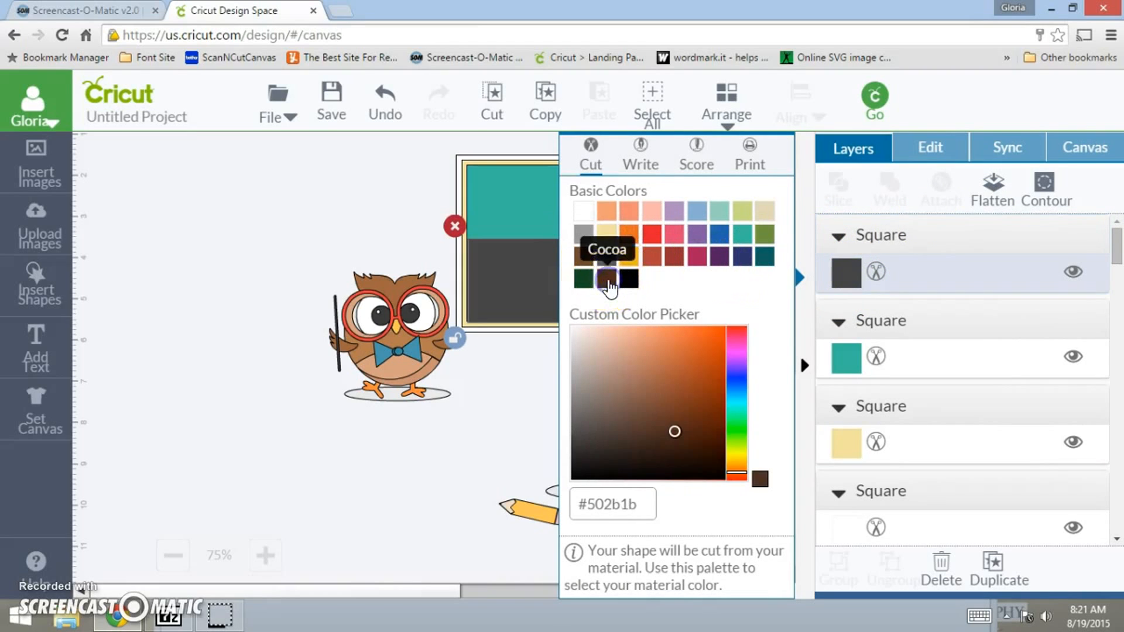
drag(675, 433, 661, 341)
Move the owl clear of the card and group the card's panels
click(357, 481)
drag(404, 328, 364, 256)
drag(405, 136, 754, 378)
right_click(746, 367)
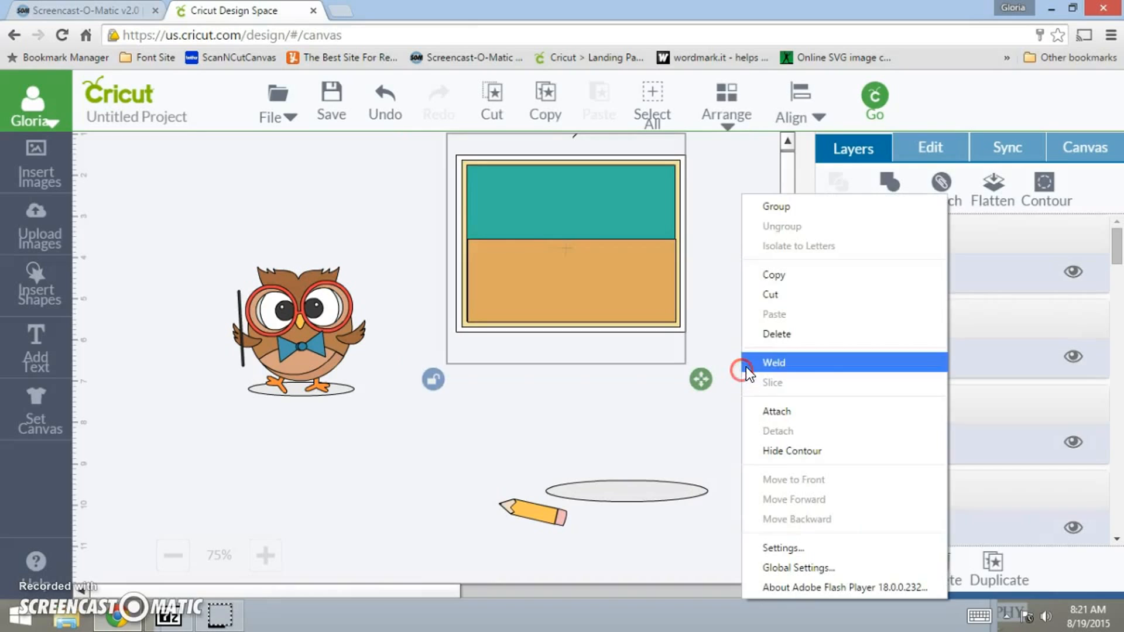
click(764, 207)
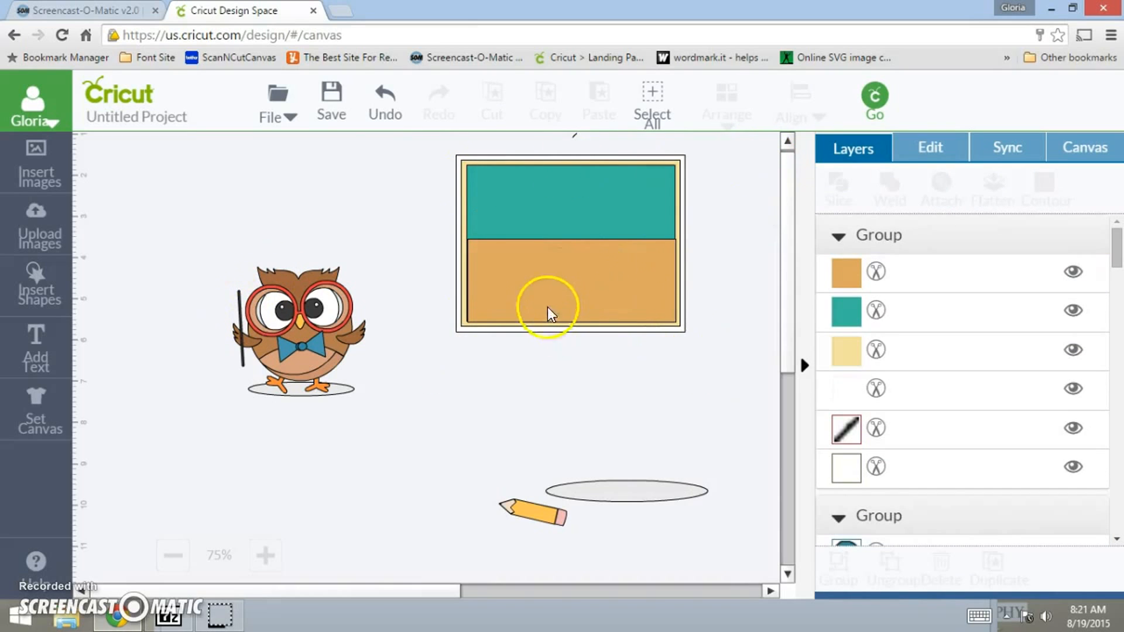
Send the card panel group to the back and place the owl on its left half
click(537, 265)
click(739, 107)
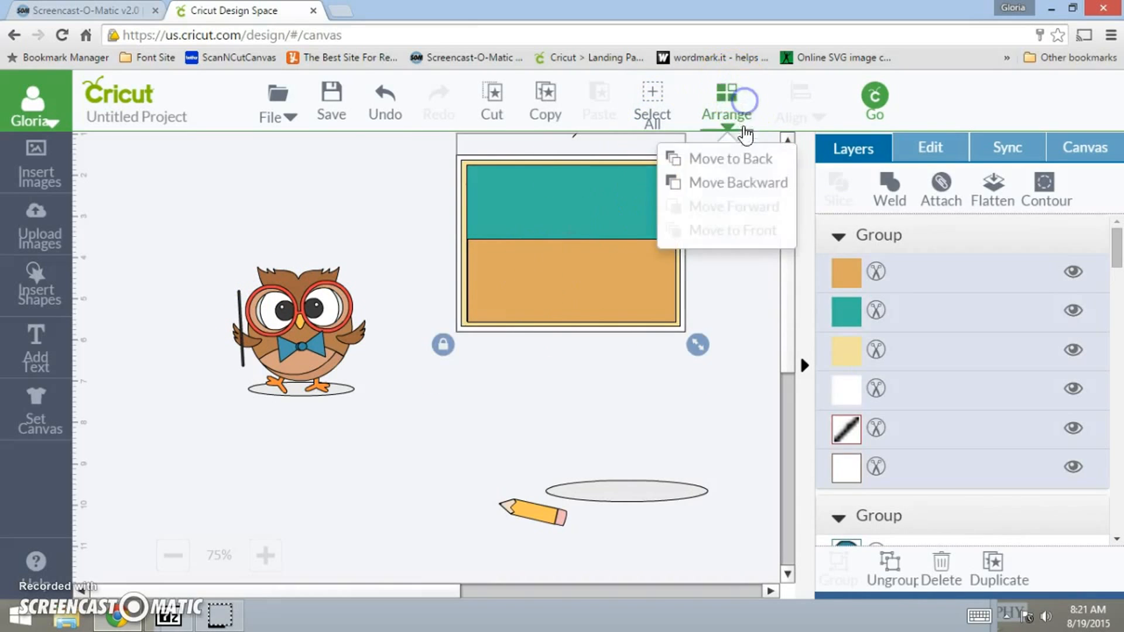
click(745, 161)
drag(300, 343, 581, 255)
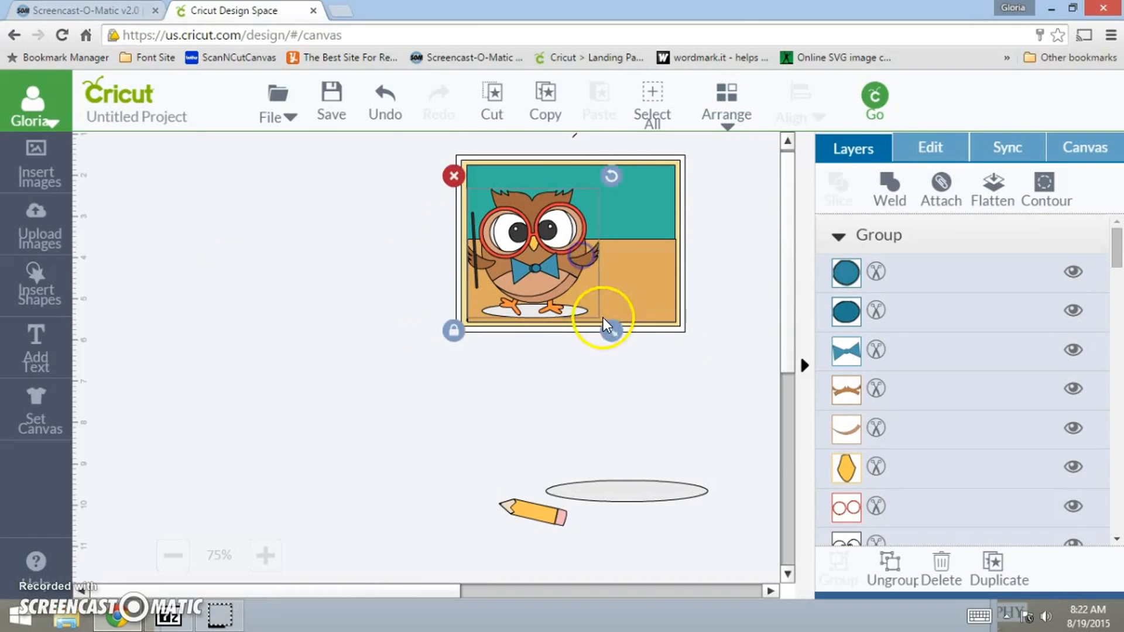
Shrink the owl and position it near the lower left corner inside the card
drag(612, 332, 581, 287)
drag(504, 248, 514, 276)
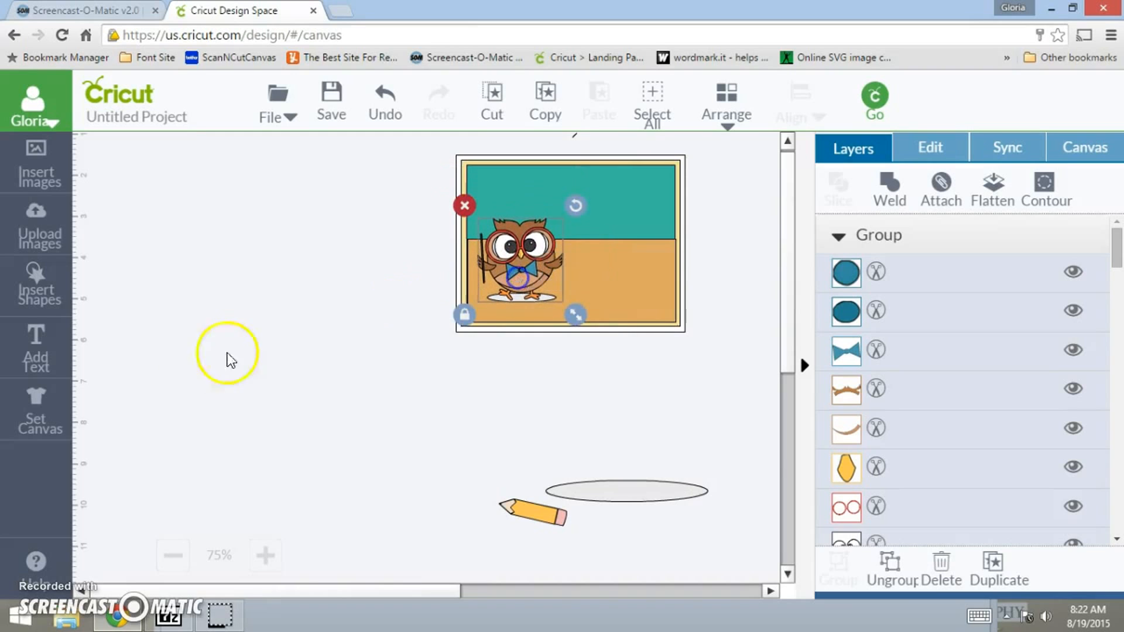
Insert a square beside the card, unlock its proportions and set its width to 5 in
click(17, 298)
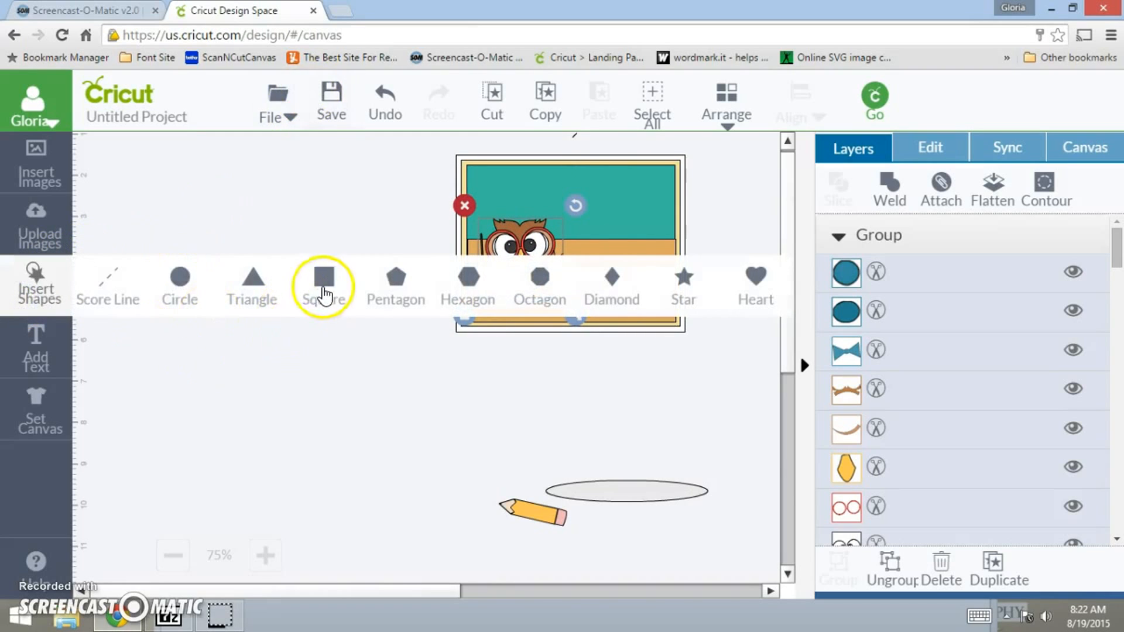
click(324, 290)
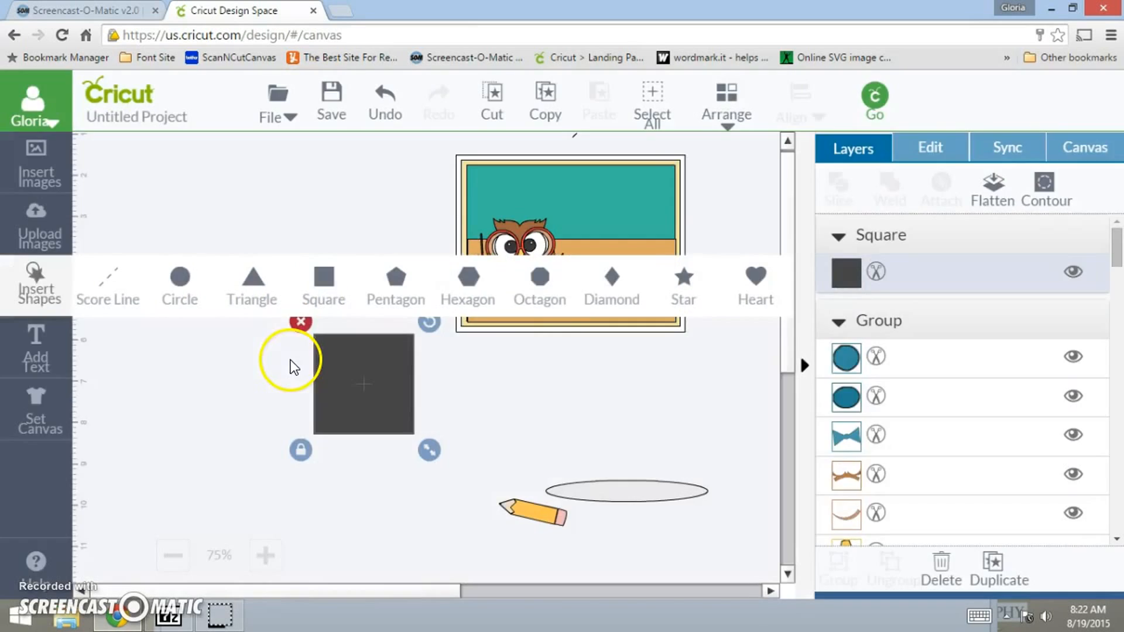
drag(331, 376, 260, 328)
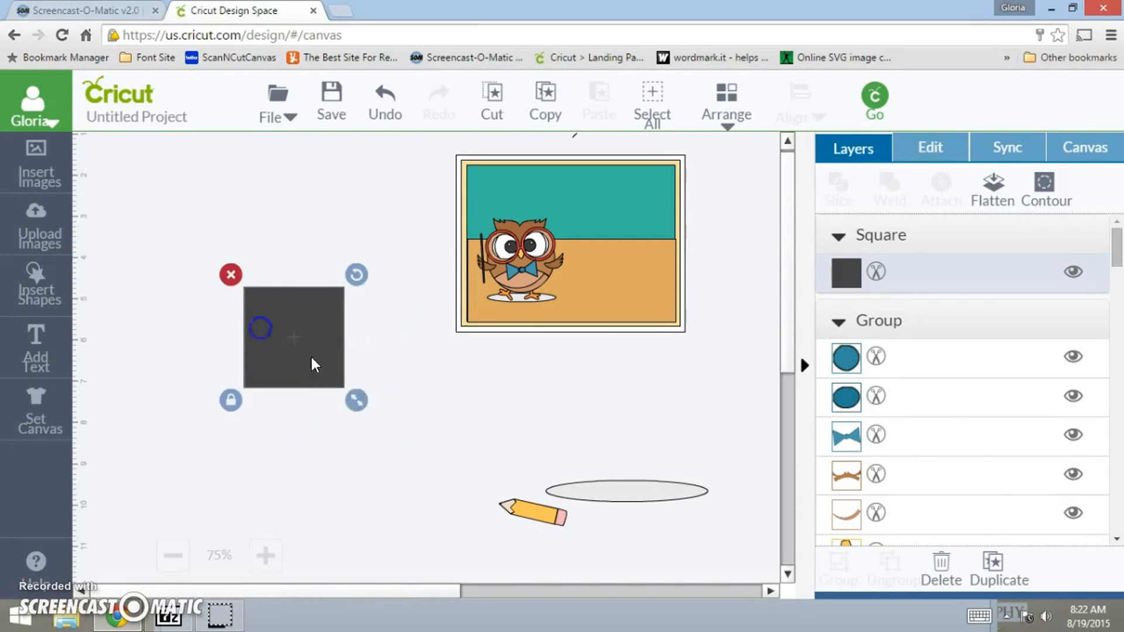
click(909, 160)
click(899, 227)
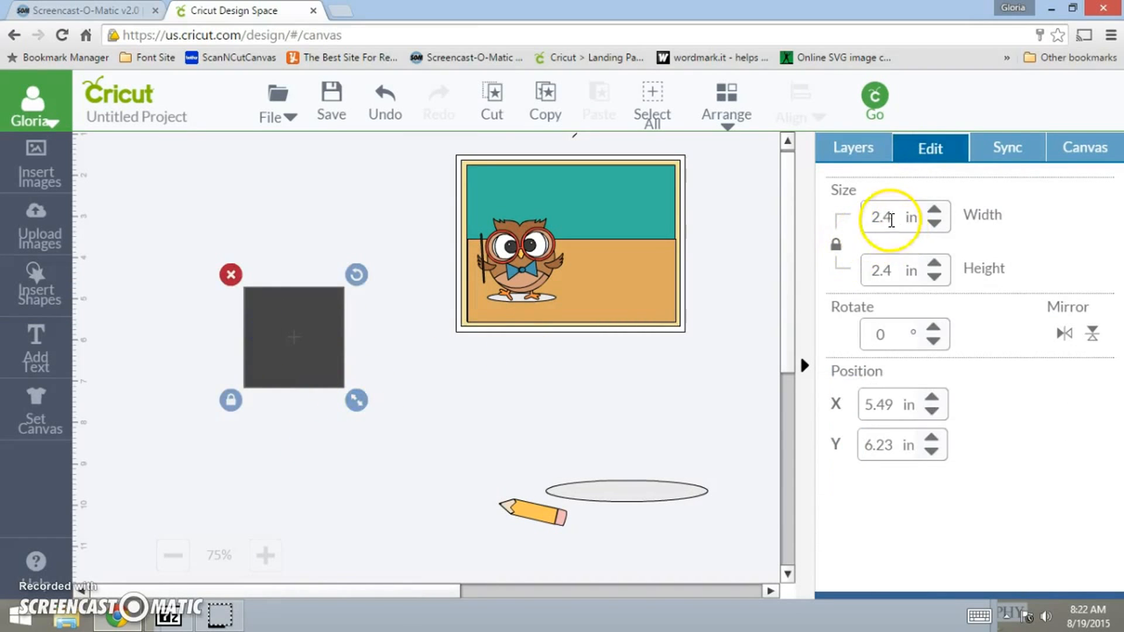
click(837, 246)
click(895, 217)
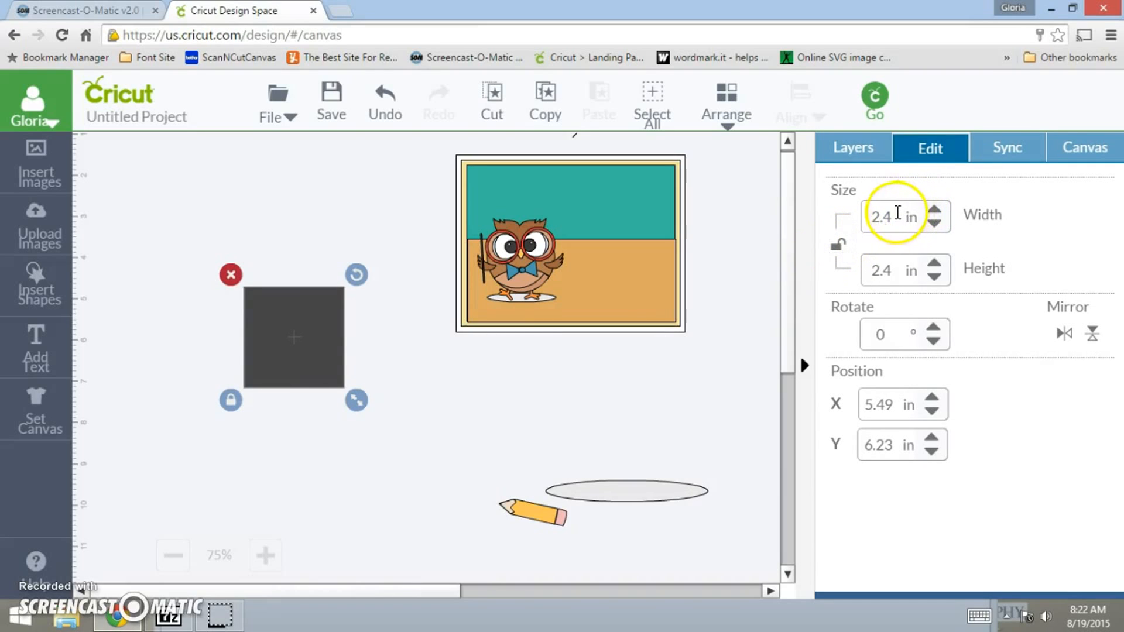
key(BackSpace)
key(BackSpace)
key(BackSpace)
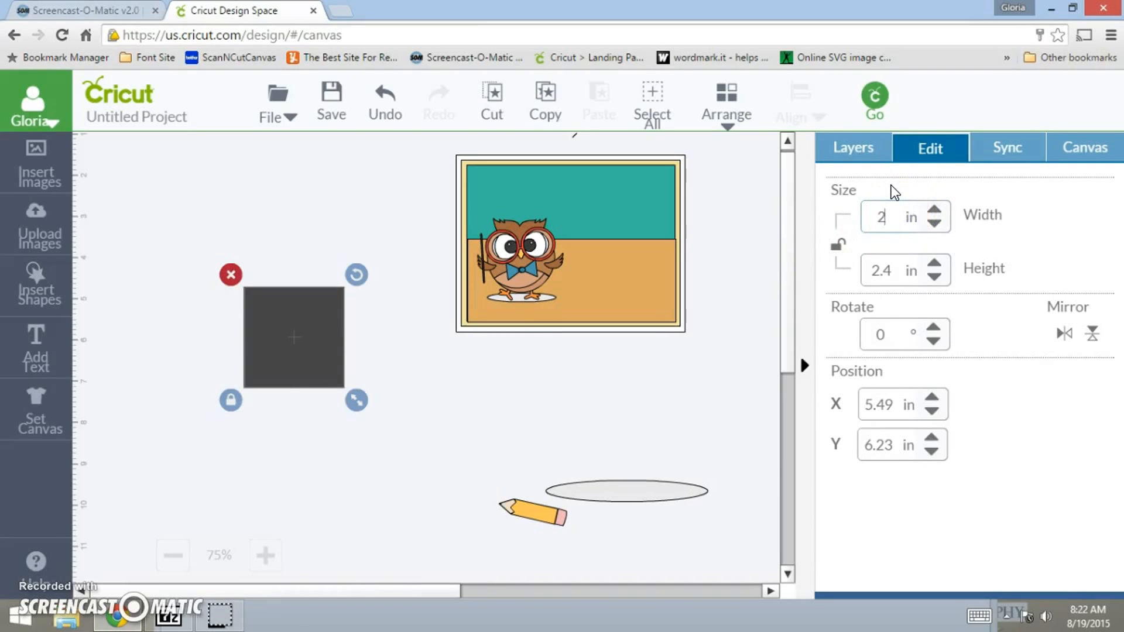
text(5.)
Set the dark rectangle's height to 1.00 in and move it clear of the card
click(894, 270)
key(BackSpace)
key(BackSpace)
key(BackSpace)
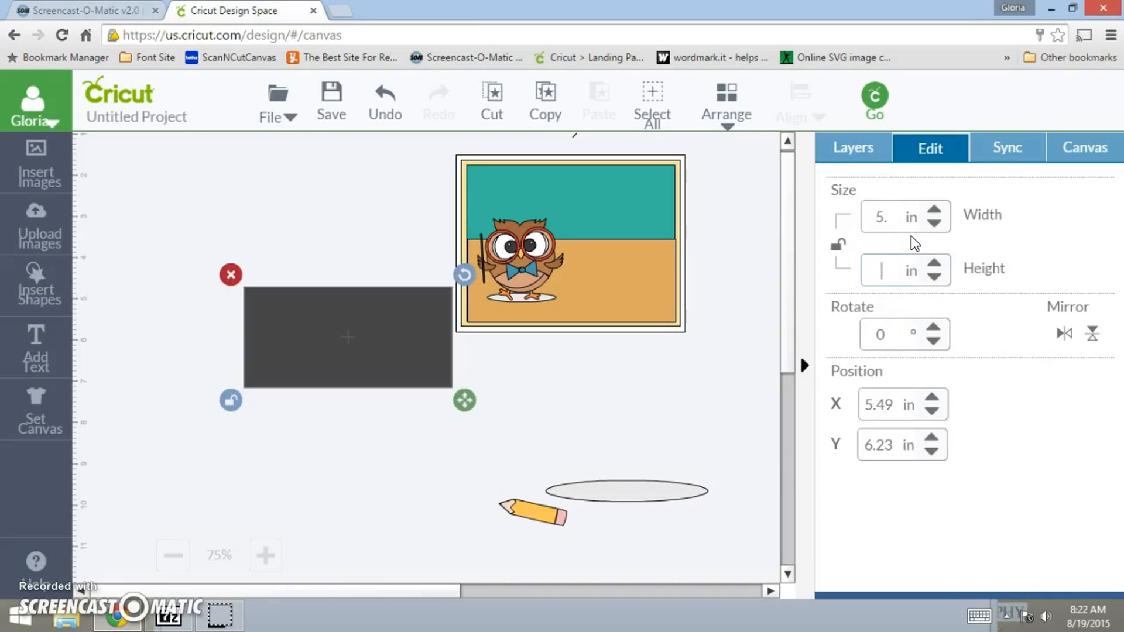
text(1.25)
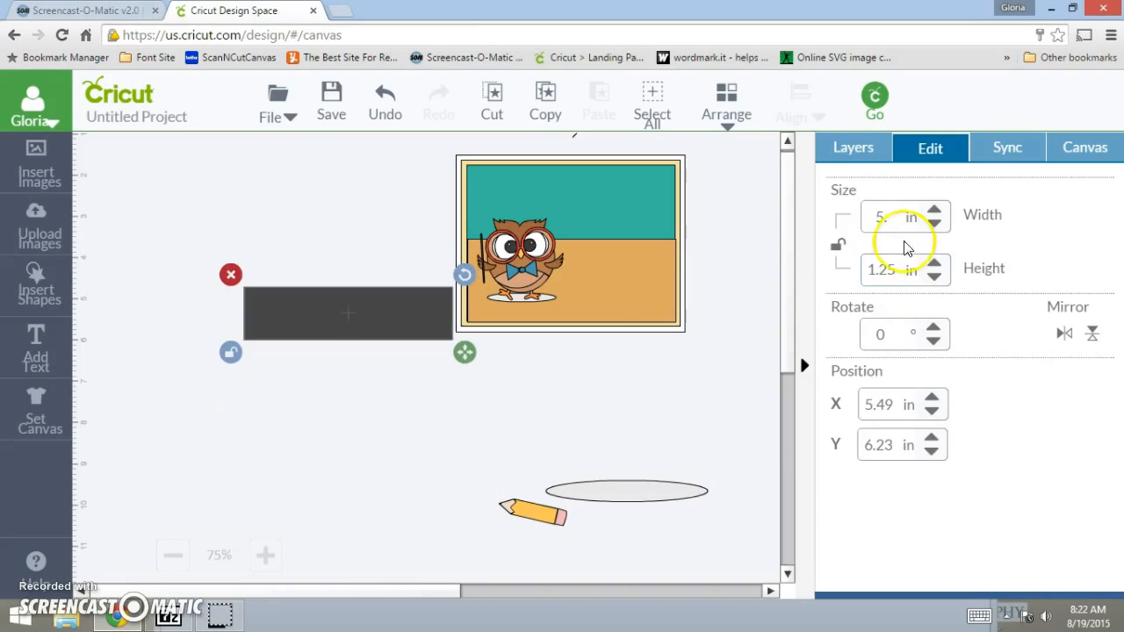
click(896, 270)
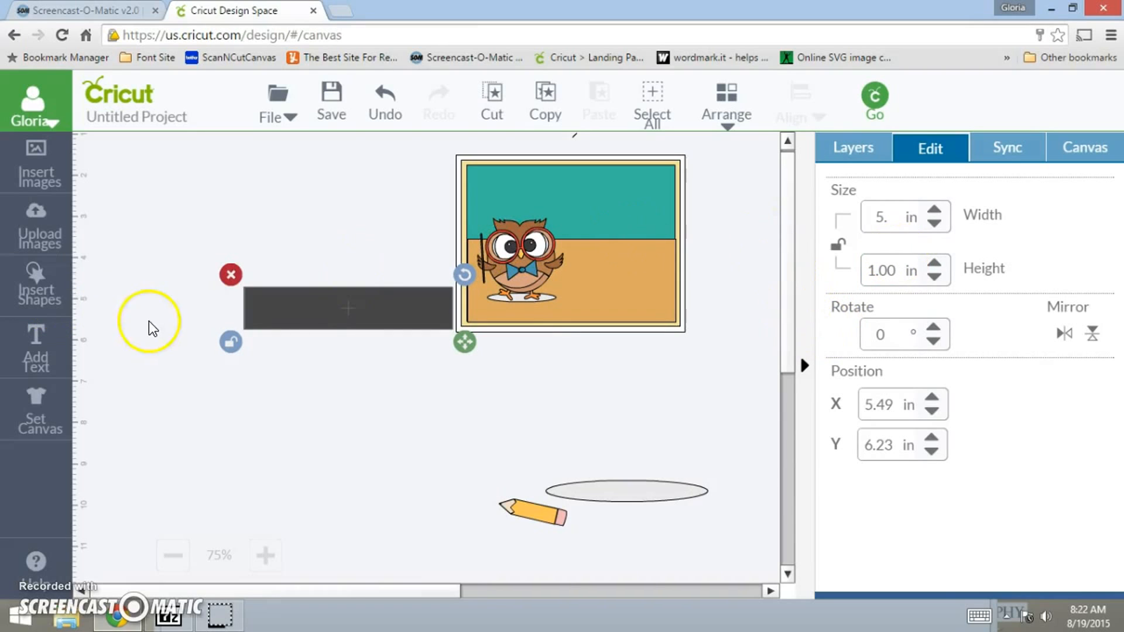
drag(357, 323, 294, 266)
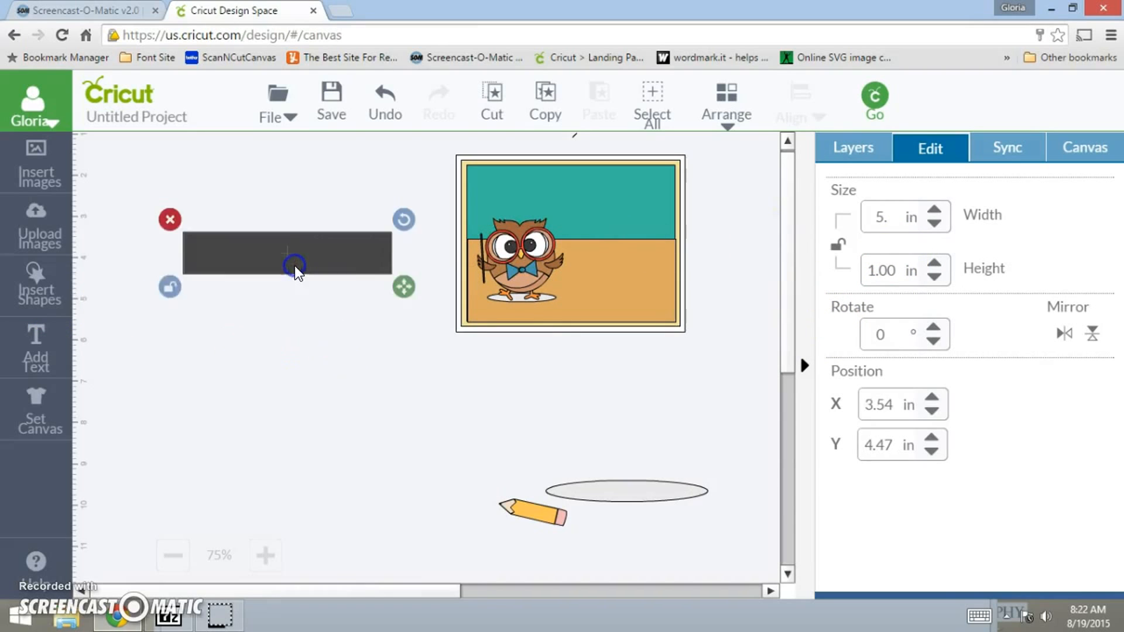
click(23, 349)
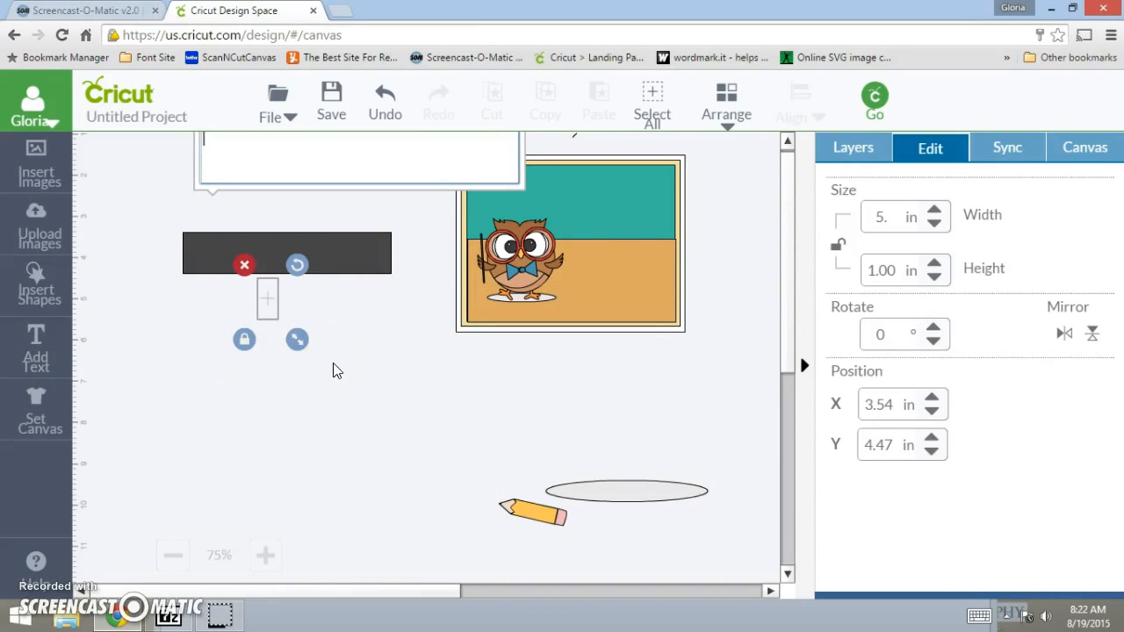
key(super+c)
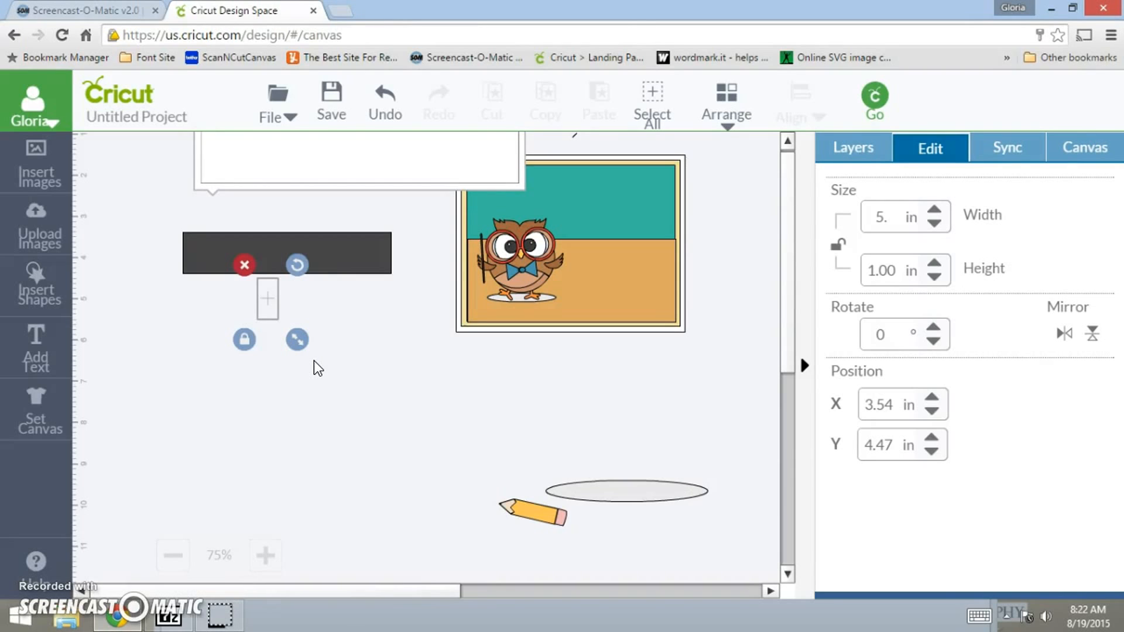
click(245, 338)
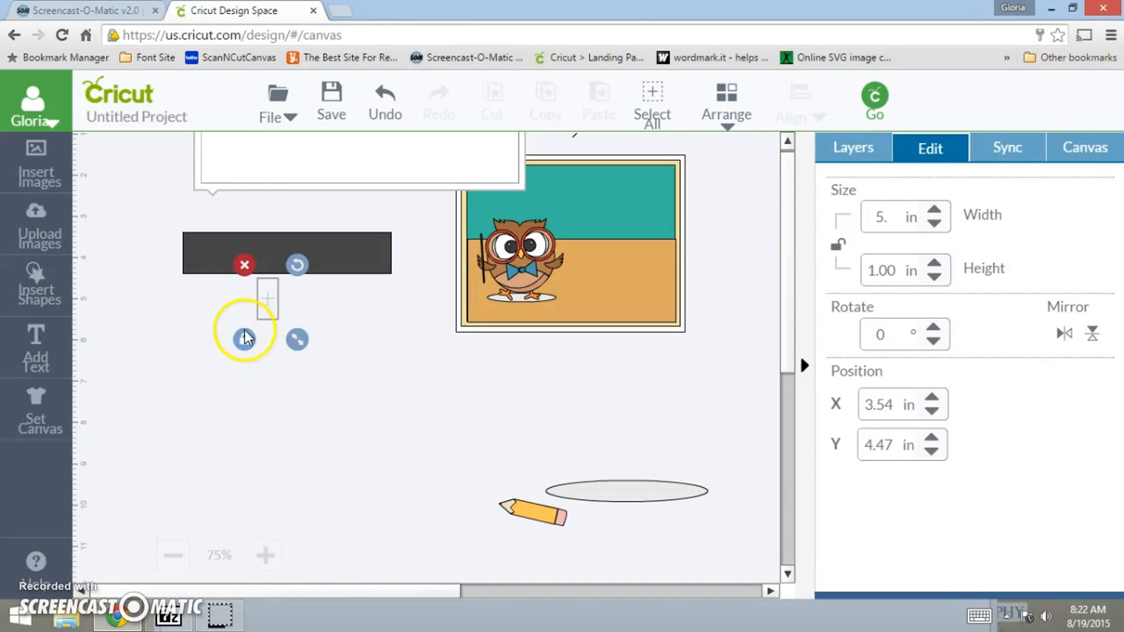
drag(268, 298, 276, 342)
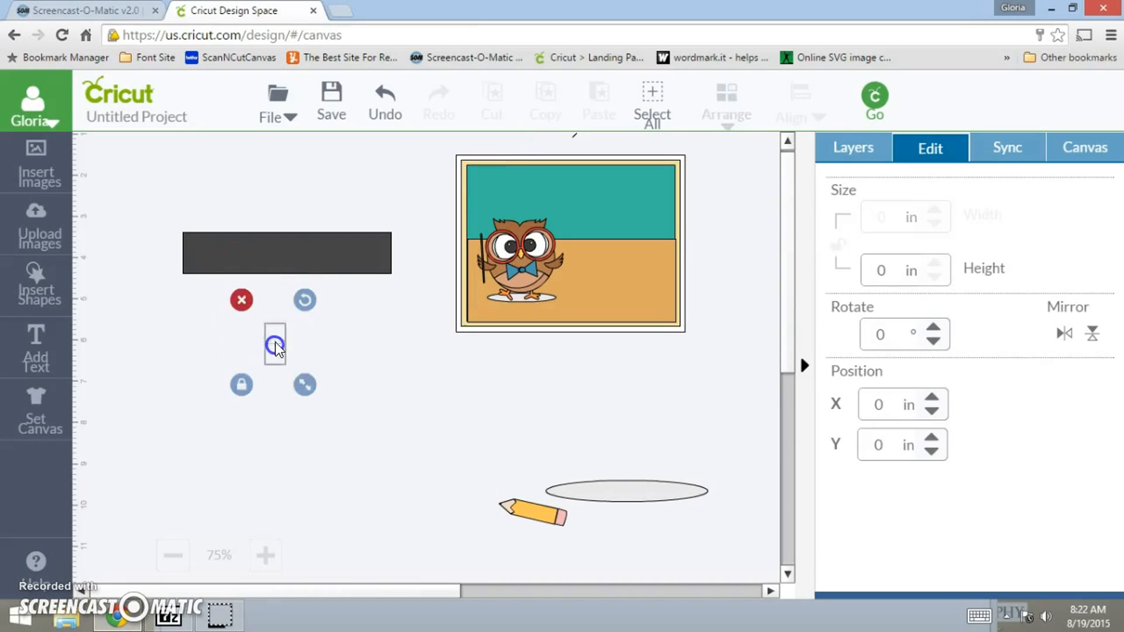
click(266, 347)
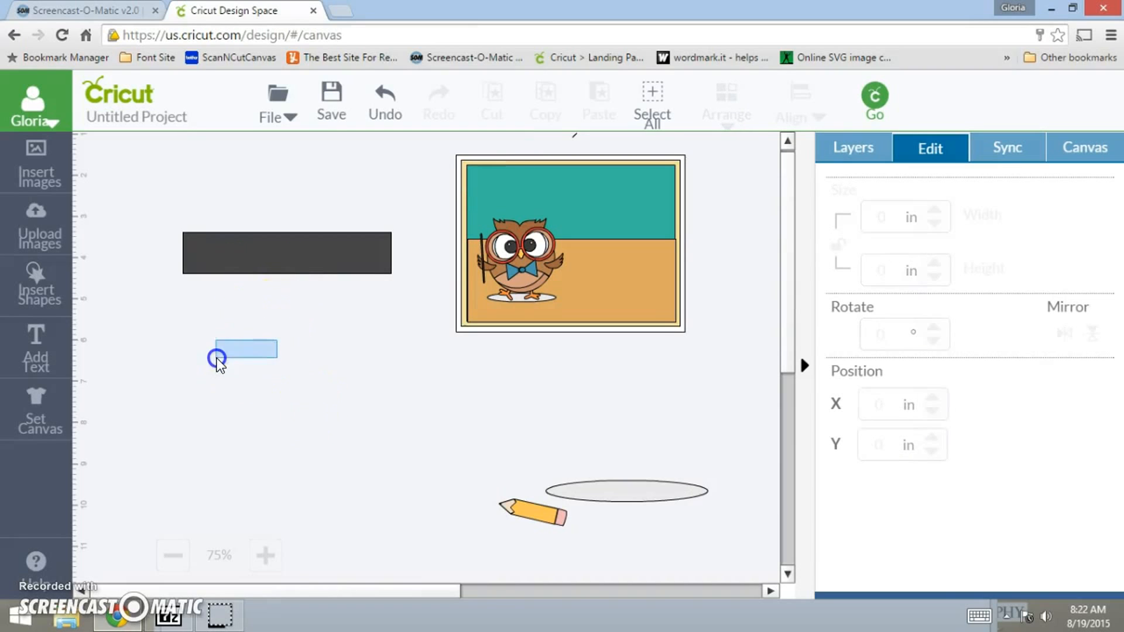
Add the text "abcdefghijkl" below the dark rectangle and shrink it to about 3.3 in wide
click(47, 351)
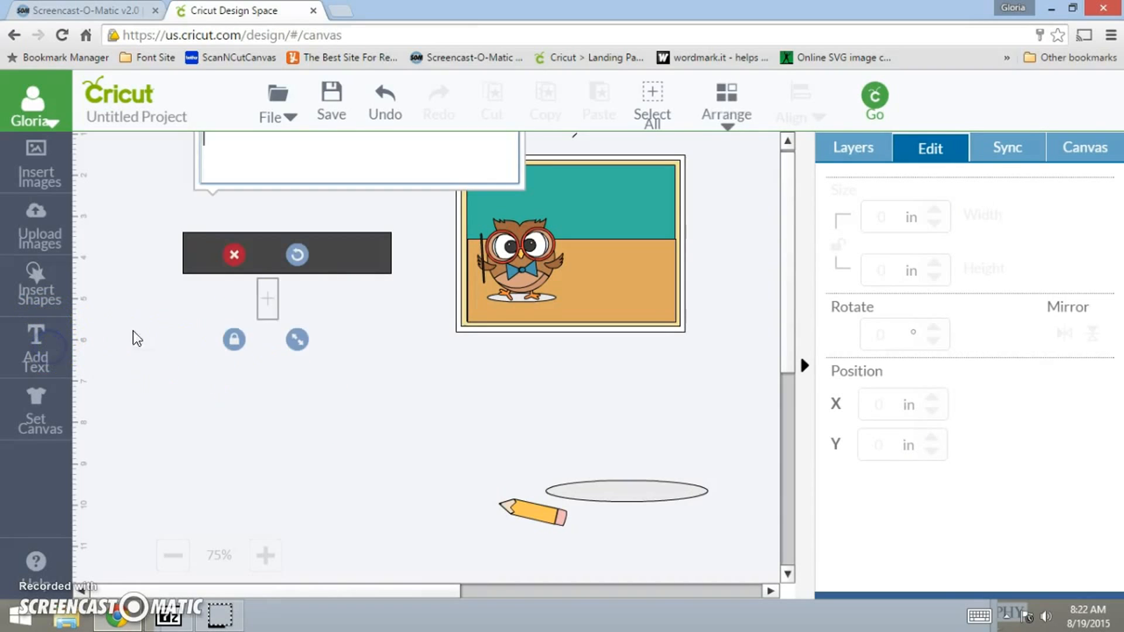
text(a)
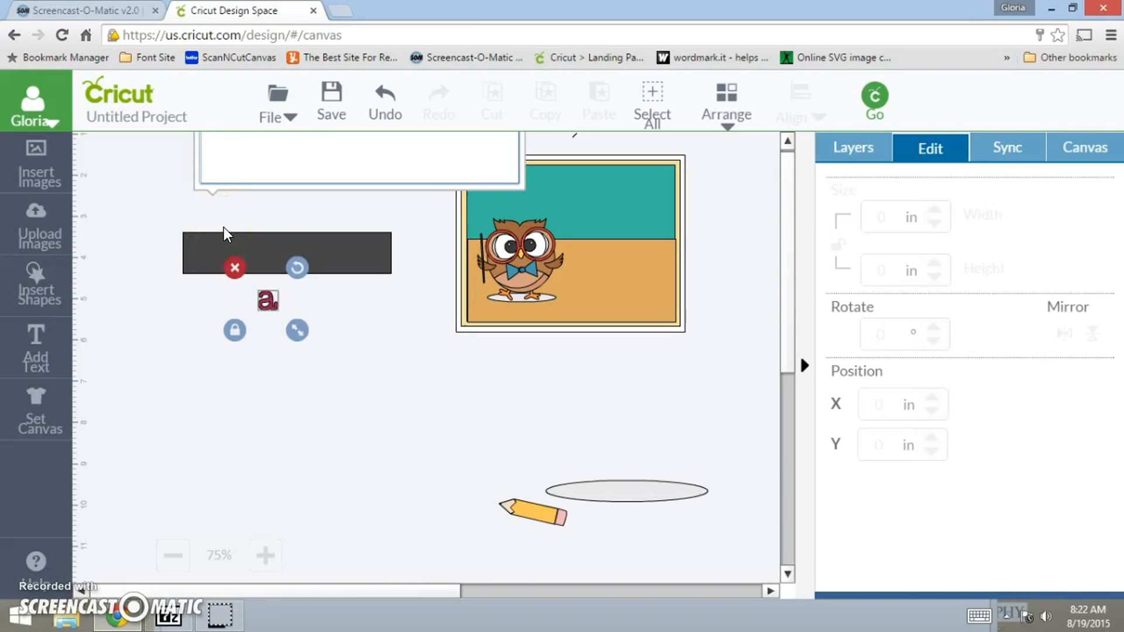
text(bc)
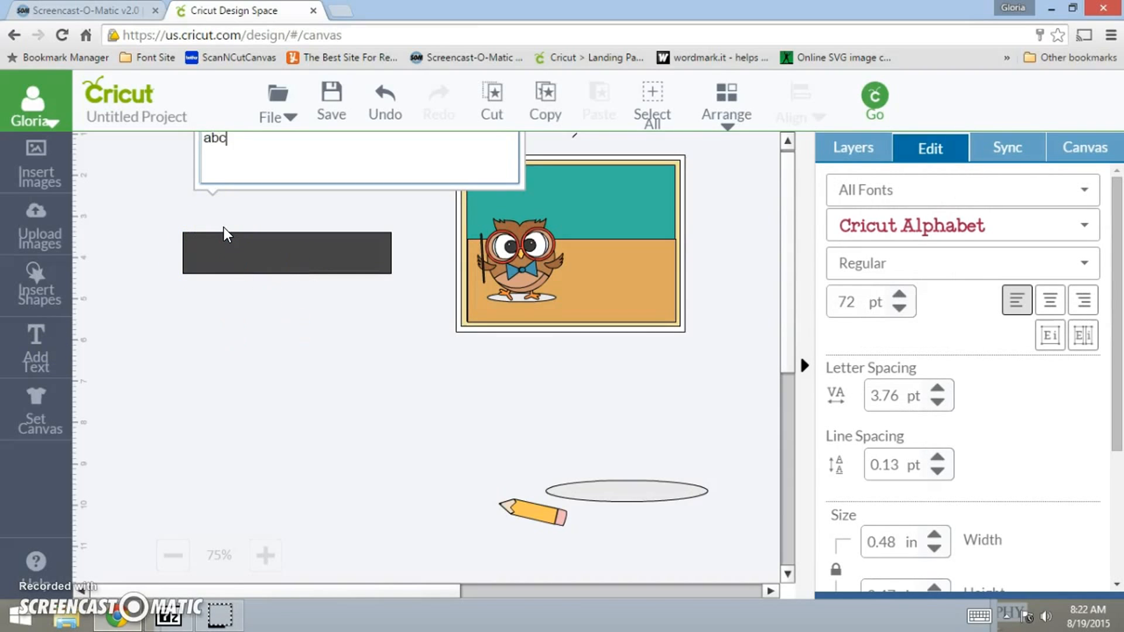
text(defghijkl)
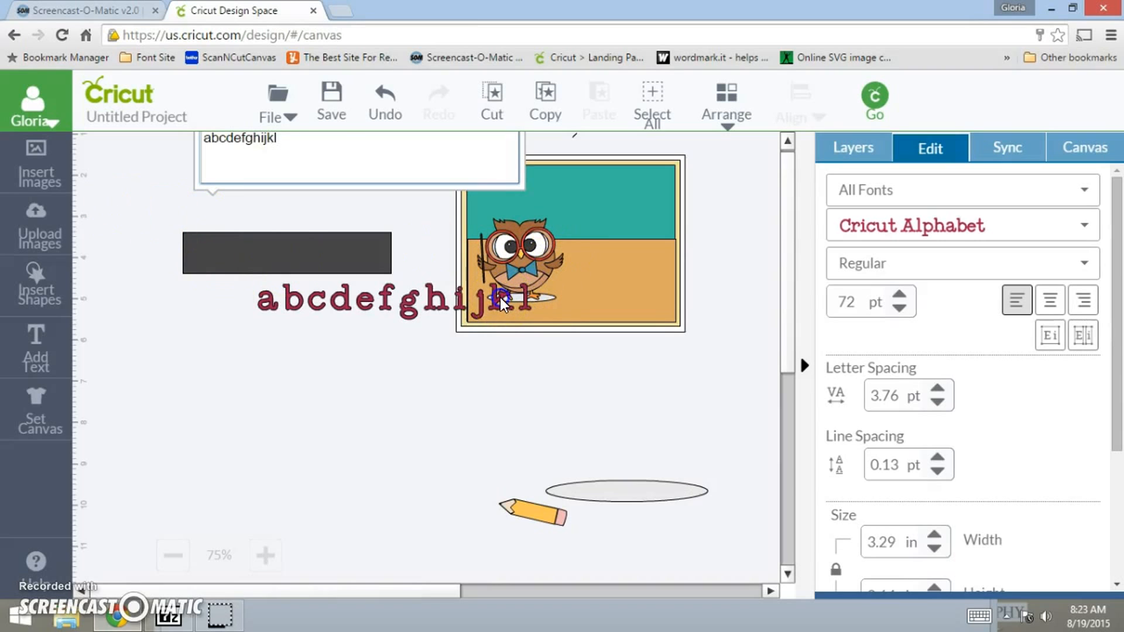
click(436, 296)
drag(439, 304, 293, 363)
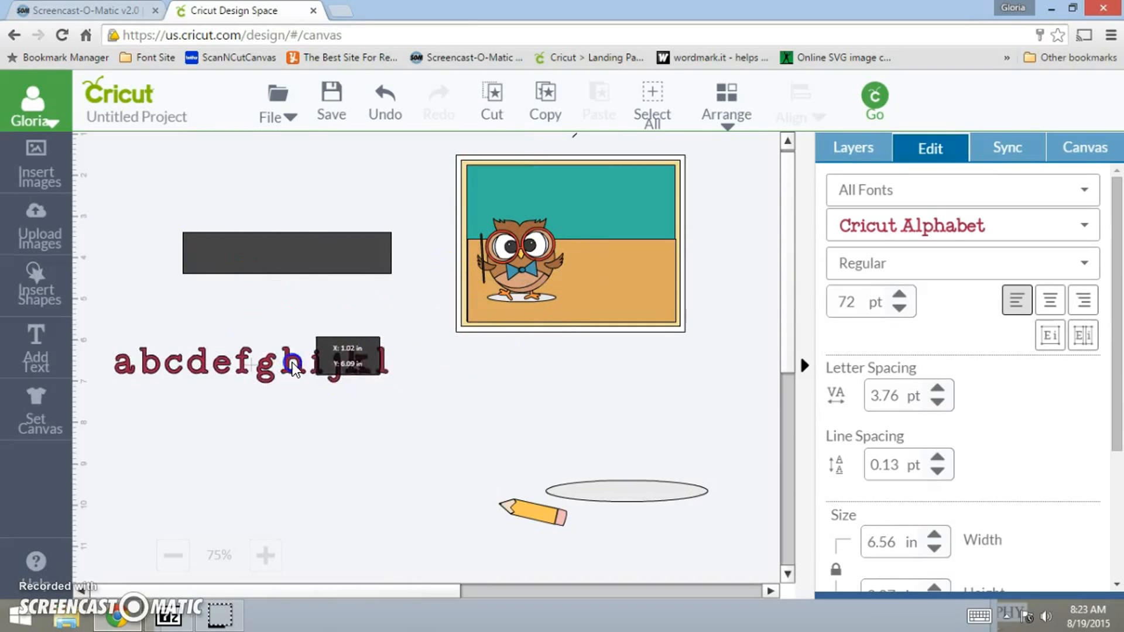
drag(402, 384, 268, 377)
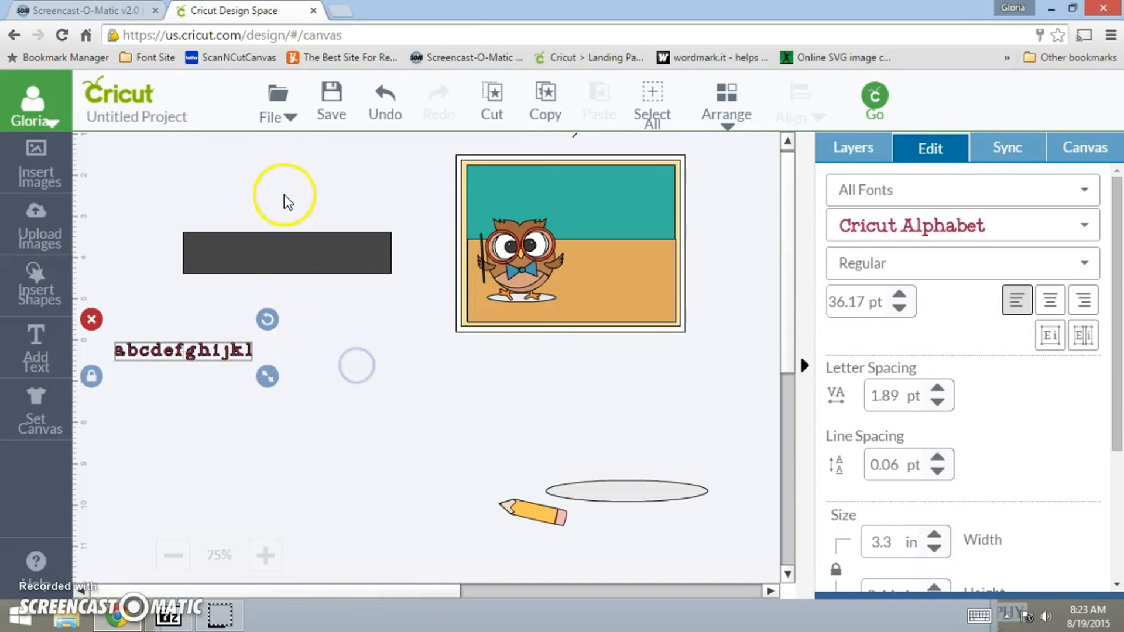
Recolor the dark rectangle pale yellow and fit the alphabet text across its width
click(295, 253)
click(866, 149)
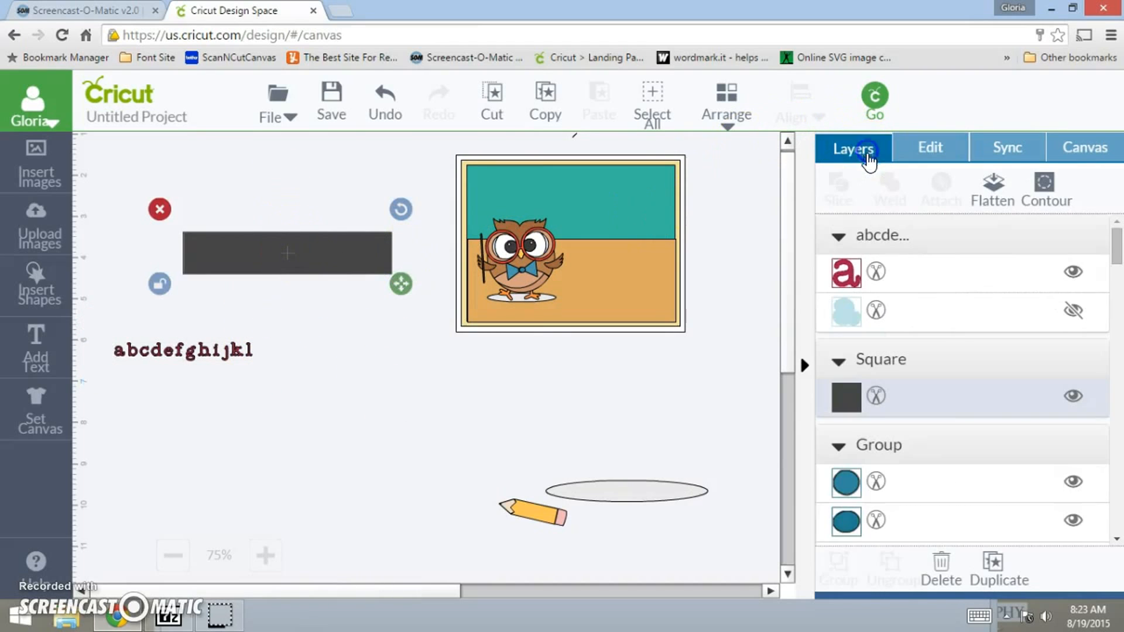
click(840, 400)
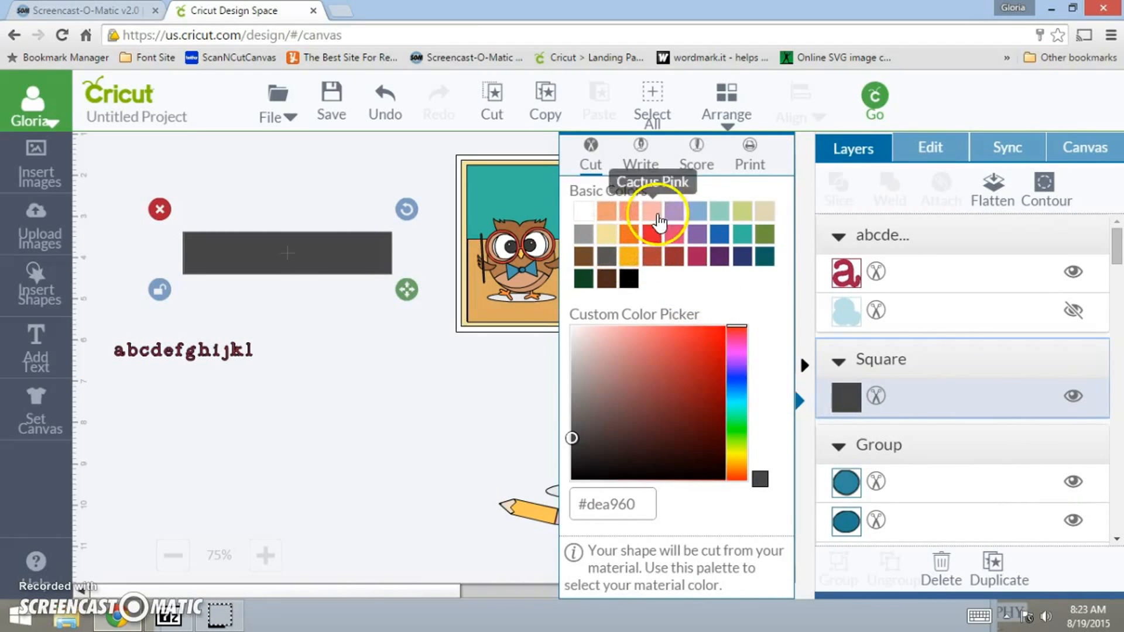
click(606, 234)
drag(185, 358, 263, 258)
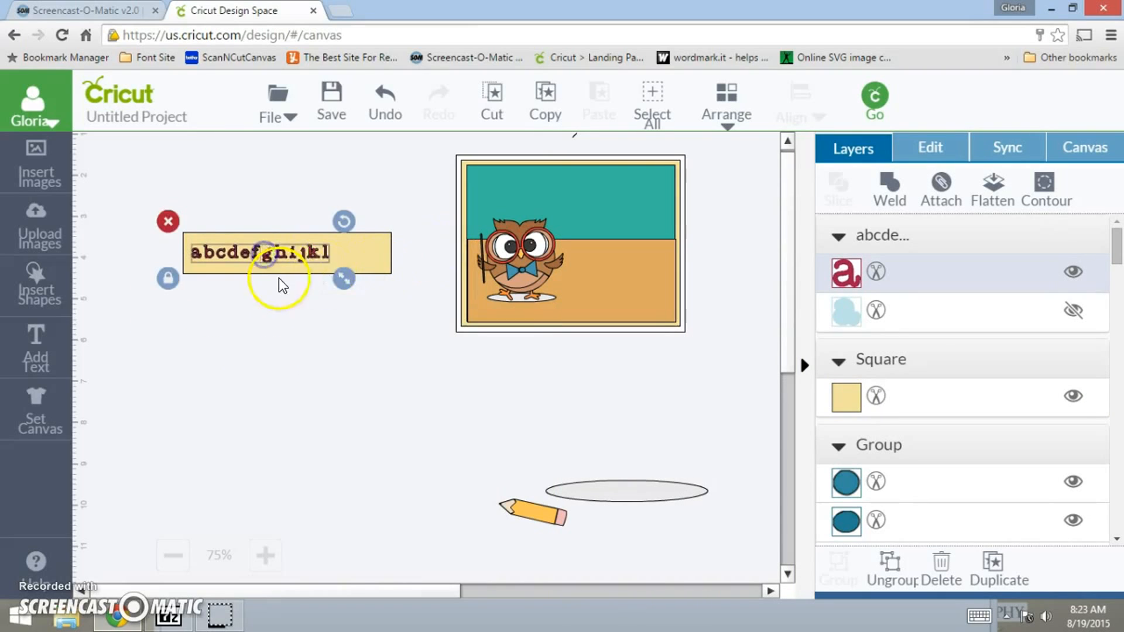
drag(344, 280, 404, 290)
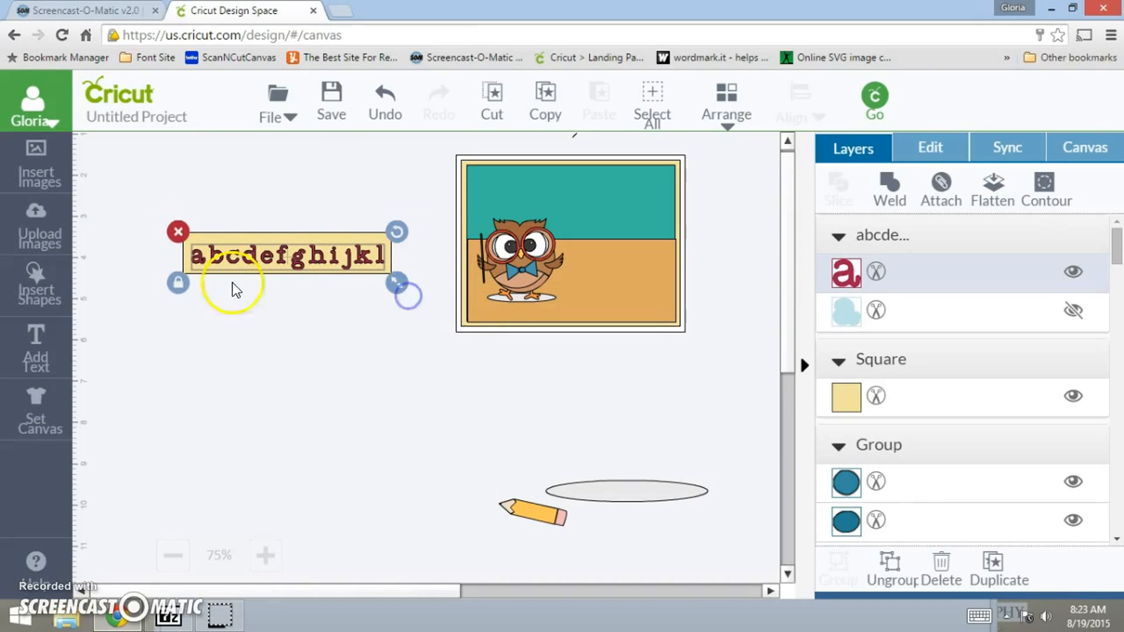
Group the alphabet text with its yellow rectangle and place the banner across the top of the card
drag(159, 177, 424, 340)
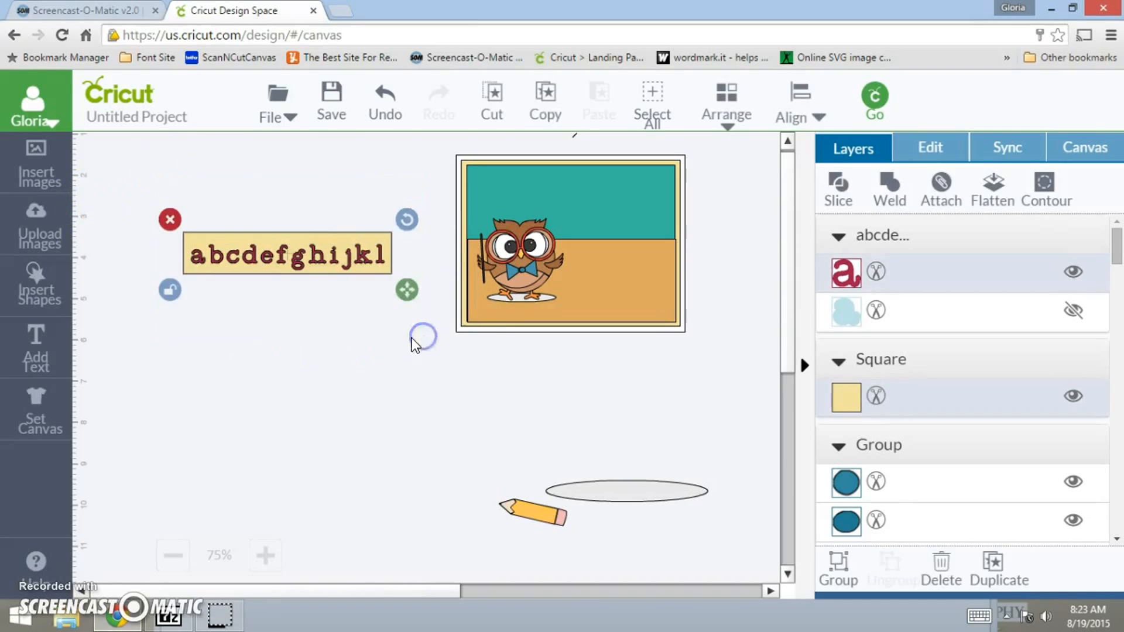
right_click(316, 356)
click(347, 202)
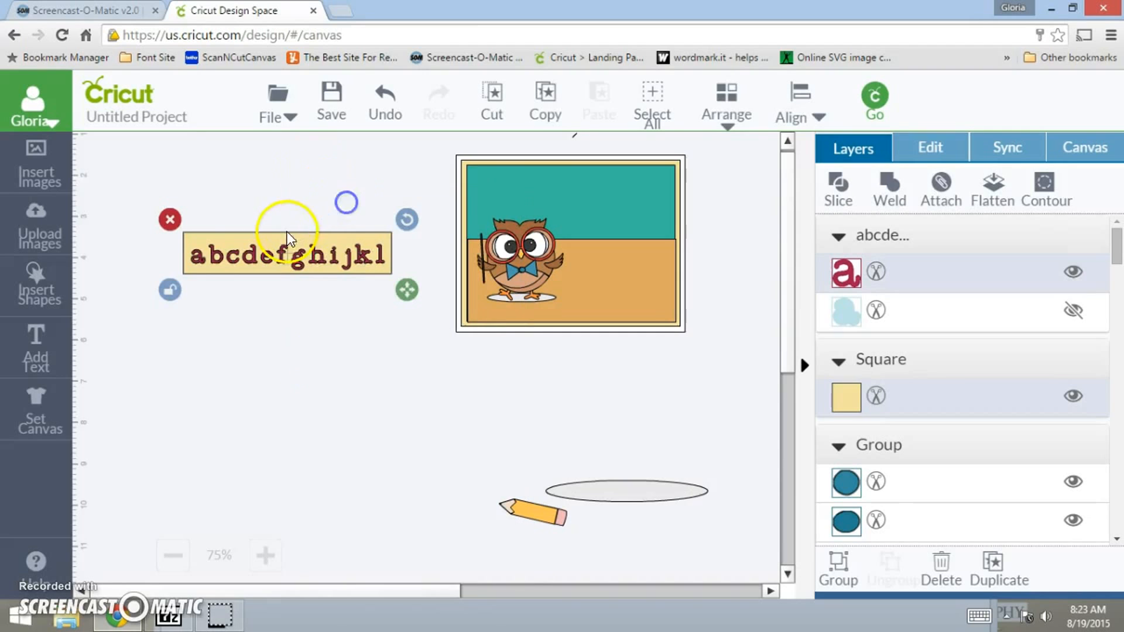
drag(321, 258, 604, 188)
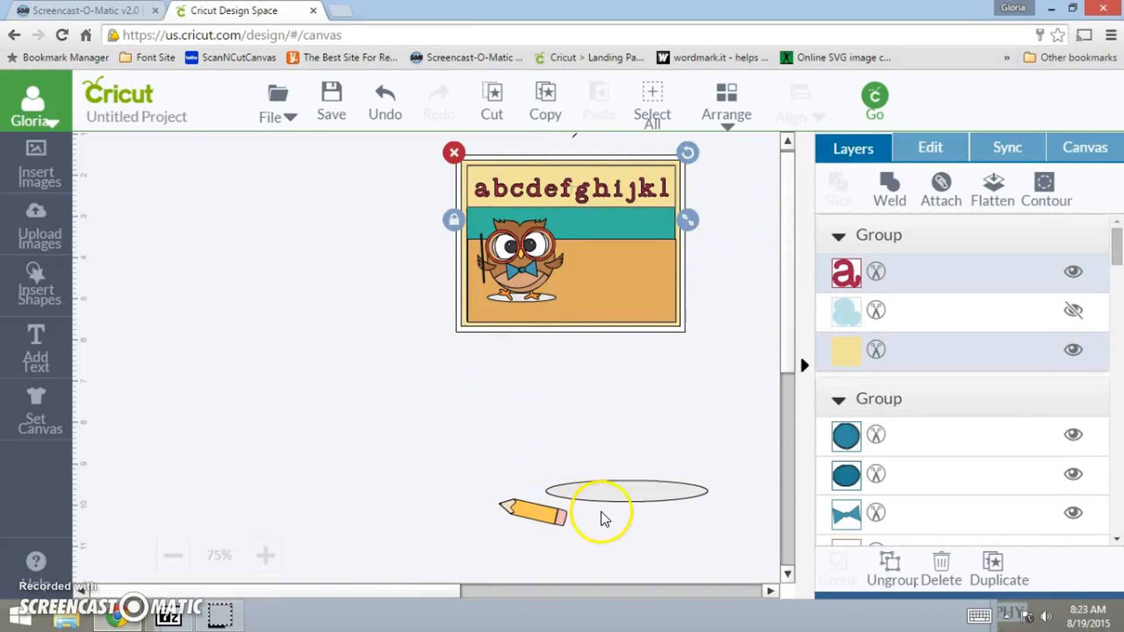
Move the gray ellipse beside the card and insert a square below it, reshaped into a narrow upright bar
mouse_move(597, 501)
mouse_down()
mouse_move(527, 492)
mouse_move(188, 299)
mouse_move(227, 301)
mouse_up()
click(35, 290)
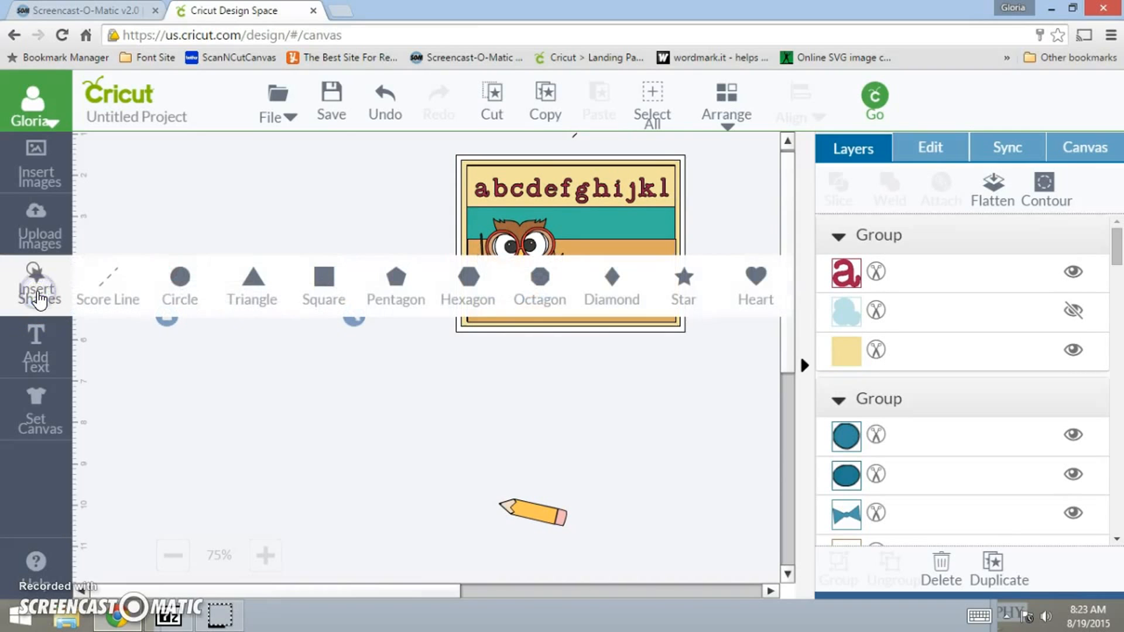
click(326, 293)
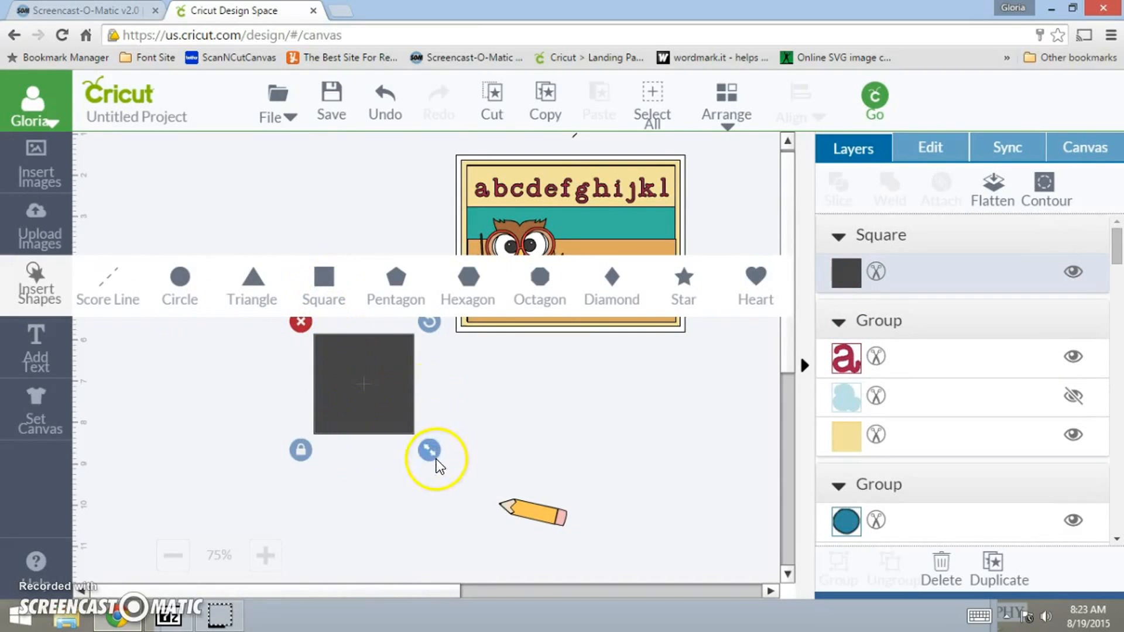
click(321, 518)
click(410, 423)
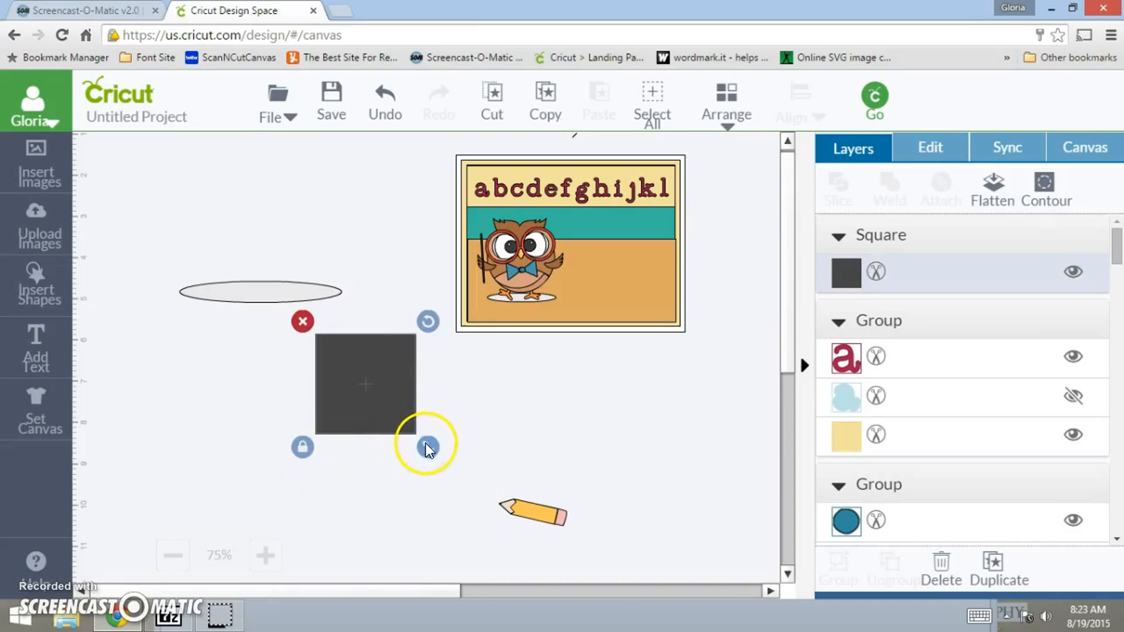
drag(426, 448, 335, 426)
click(311, 418)
Duplicate the gray ellipse below the original and lengthen the dark bar under the upper ellipse as a table leg
click(262, 291)
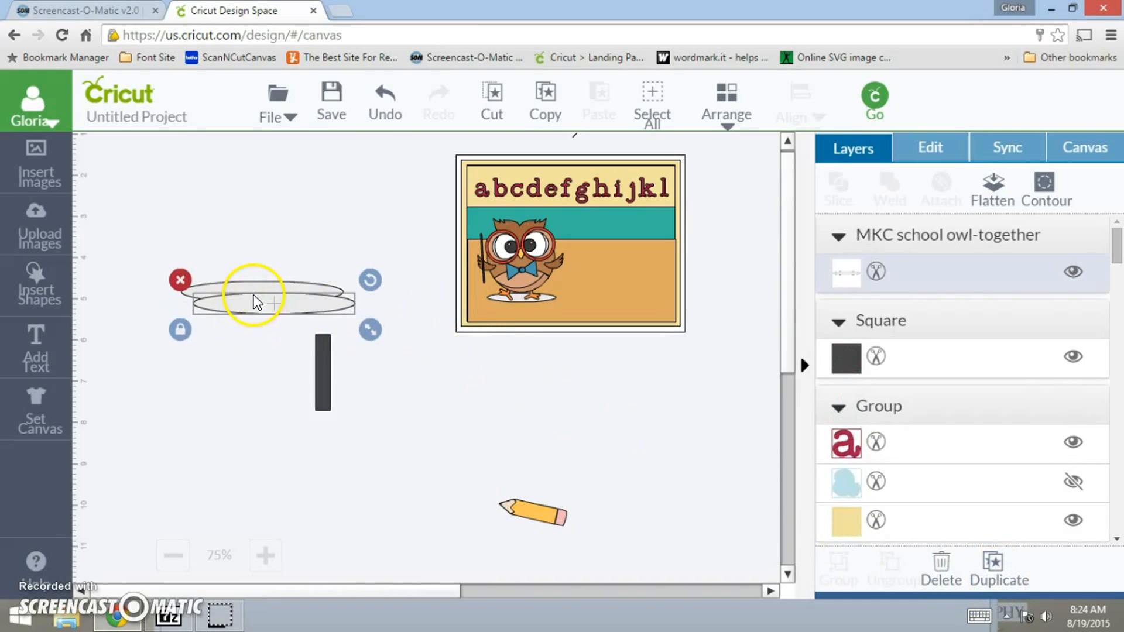
drag(258, 307, 258, 499)
drag(321, 384, 254, 343)
drag(281, 395, 281, 441)
Attach the lower ellipse to the bar's foot as a smaller base and center the upper ellipse over the bar
drag(286, 507, 282, 418)
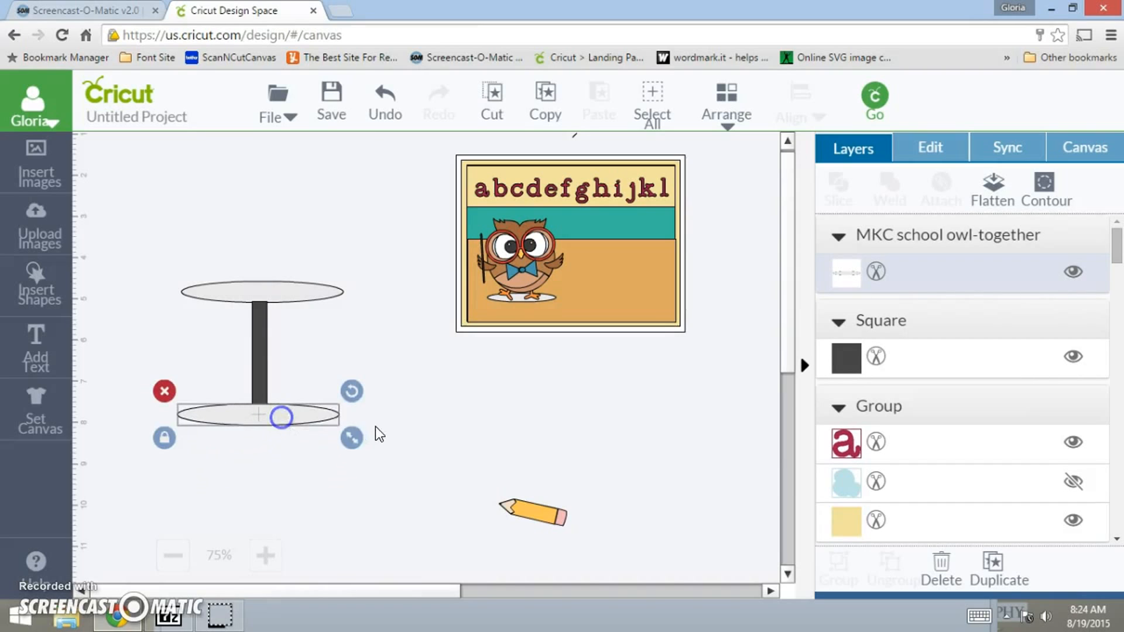
drag(353, 444, 293, 413)
drag(301, 293, 294, 290)
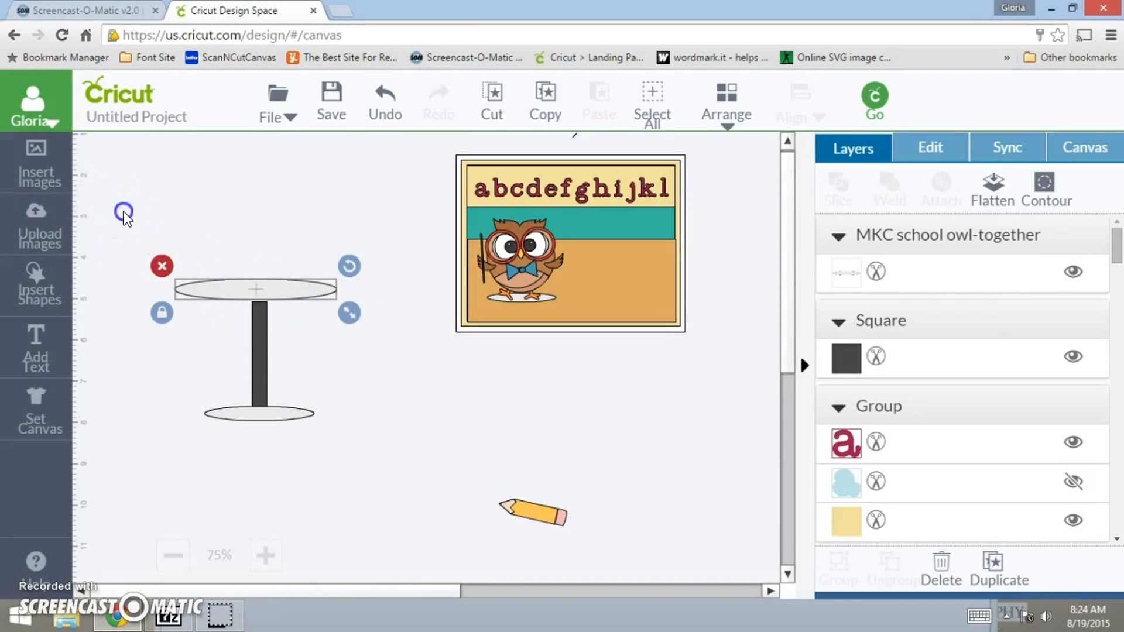
Nudge the upper ellipse down onto the dark bar and weld both ellipses and the bar into one table
click(146, 317)
drag(193, 284, 195, 293)
drag(141, 223, 378, 485)
right_click(420, 391)
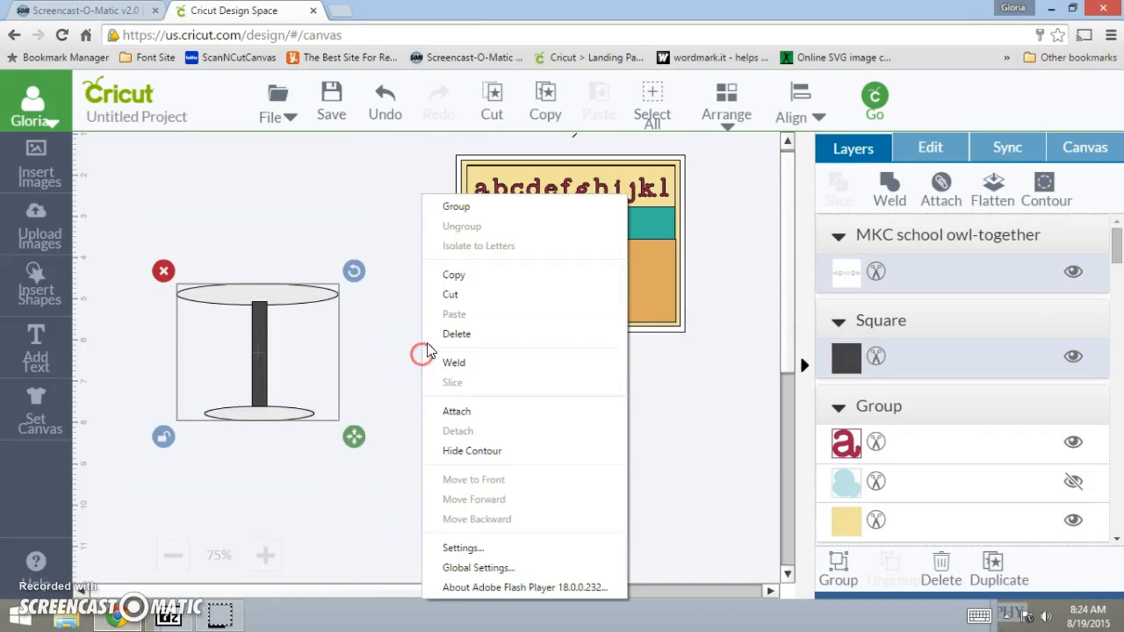
click(466, 361)
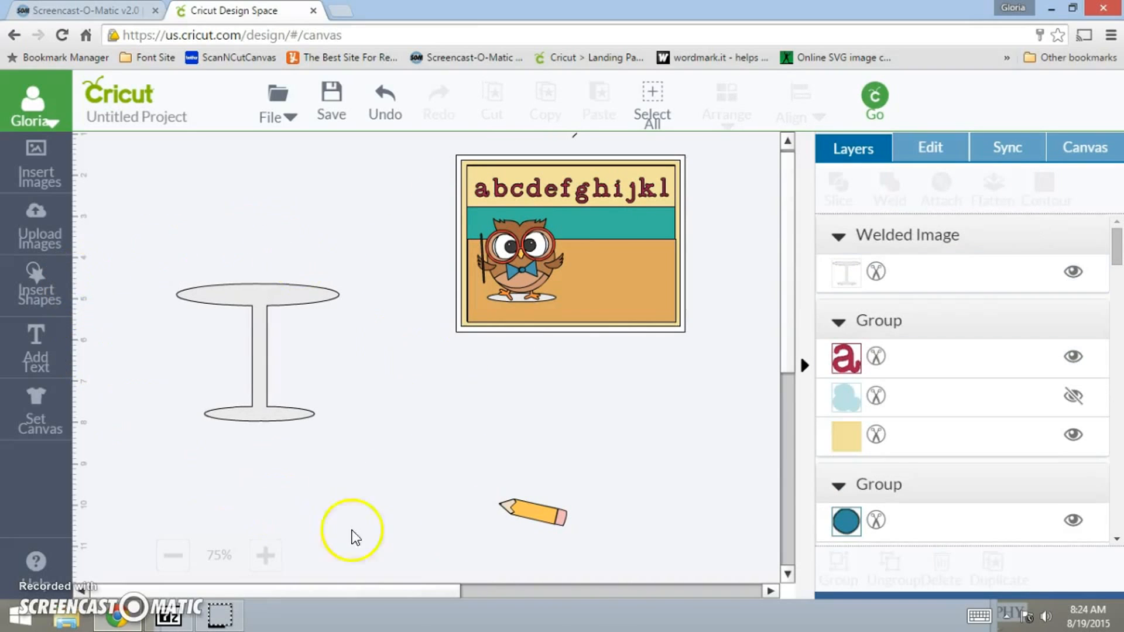
Recolor the welded table dark brown (#502b1b)
click(275, 305)
click(929, 149)
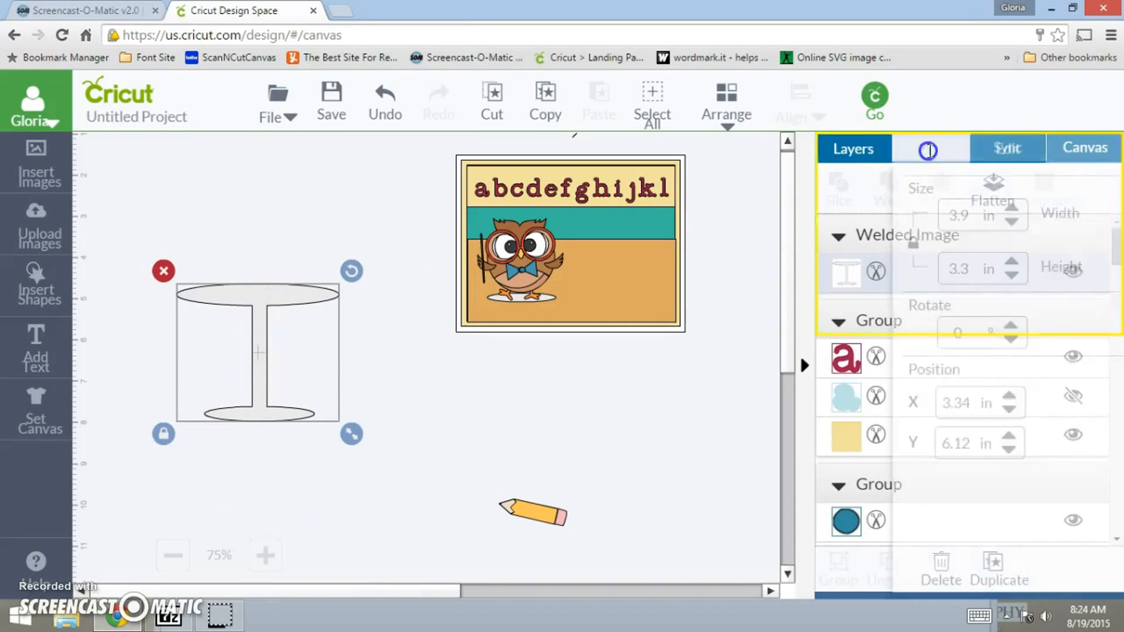
click(865, 149)
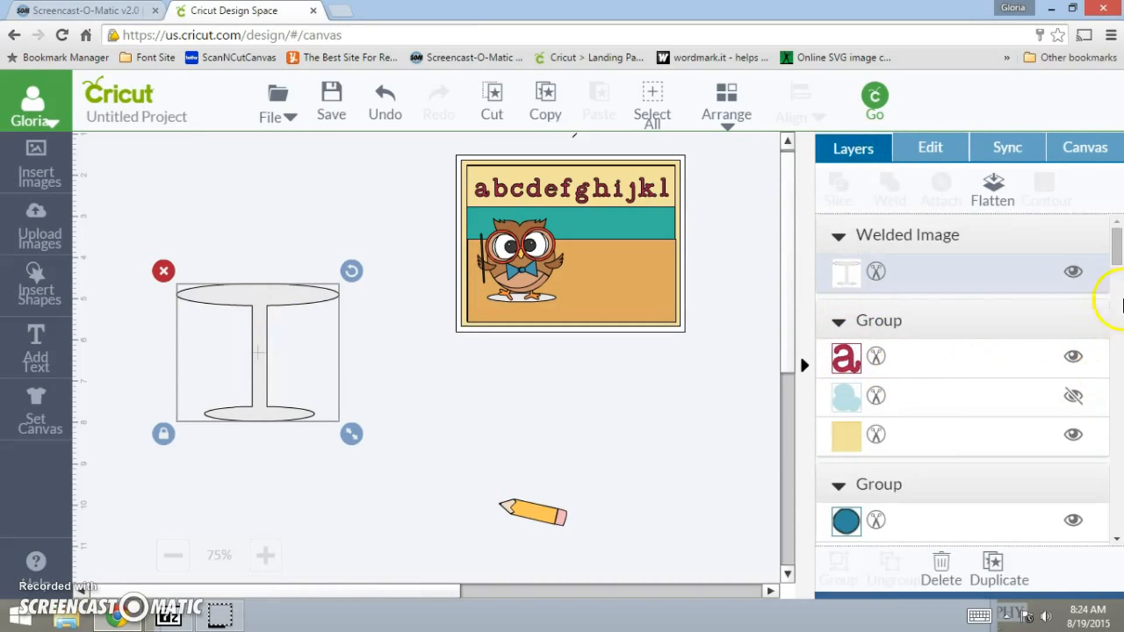
click(846, 275)
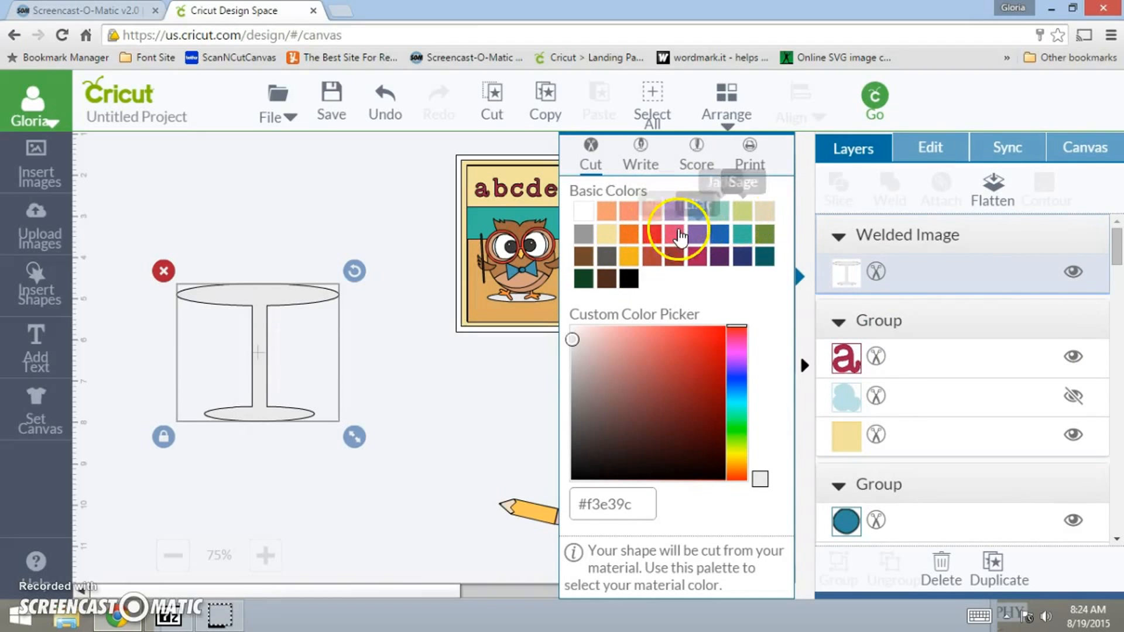
click(609, 279)
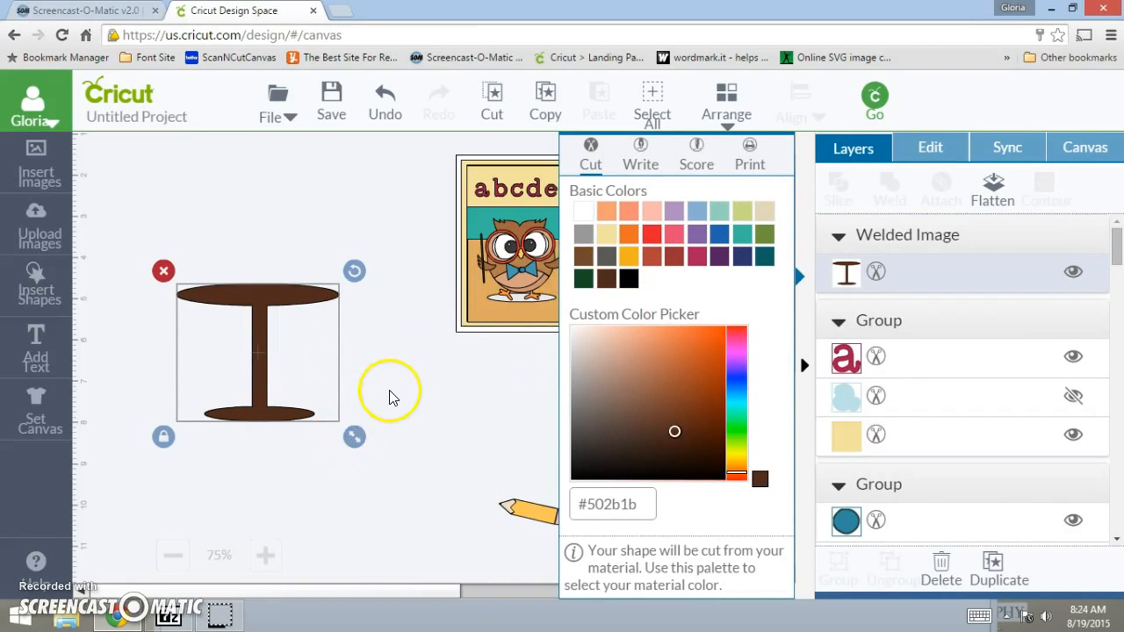
Undo the table's brown color and the weld of its three parts
click(391, 114)
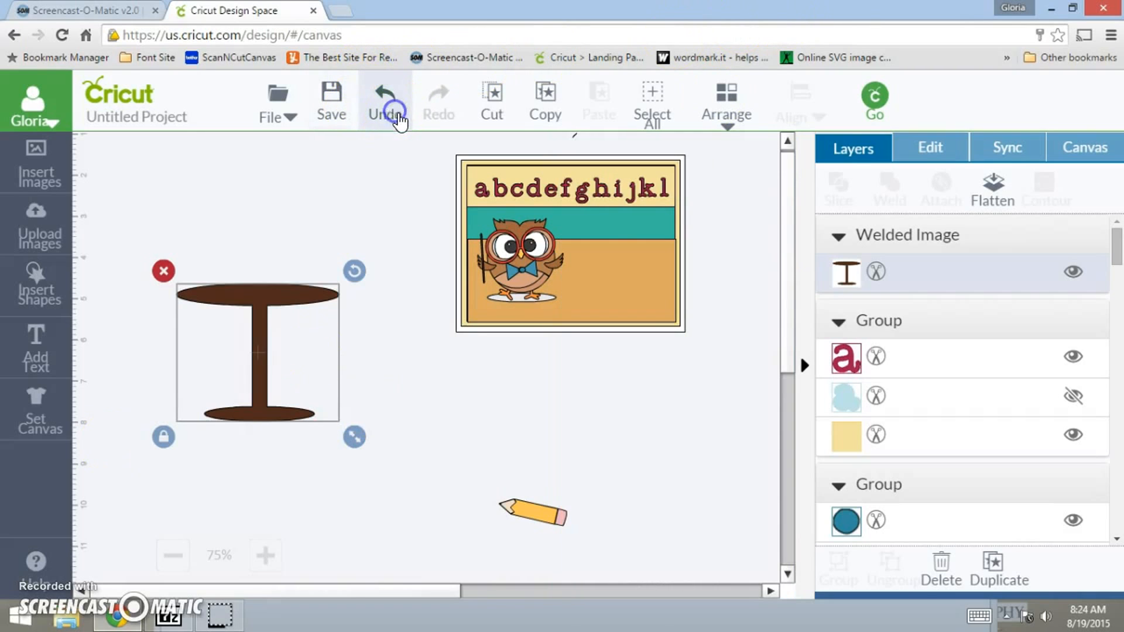
click(403, 116)
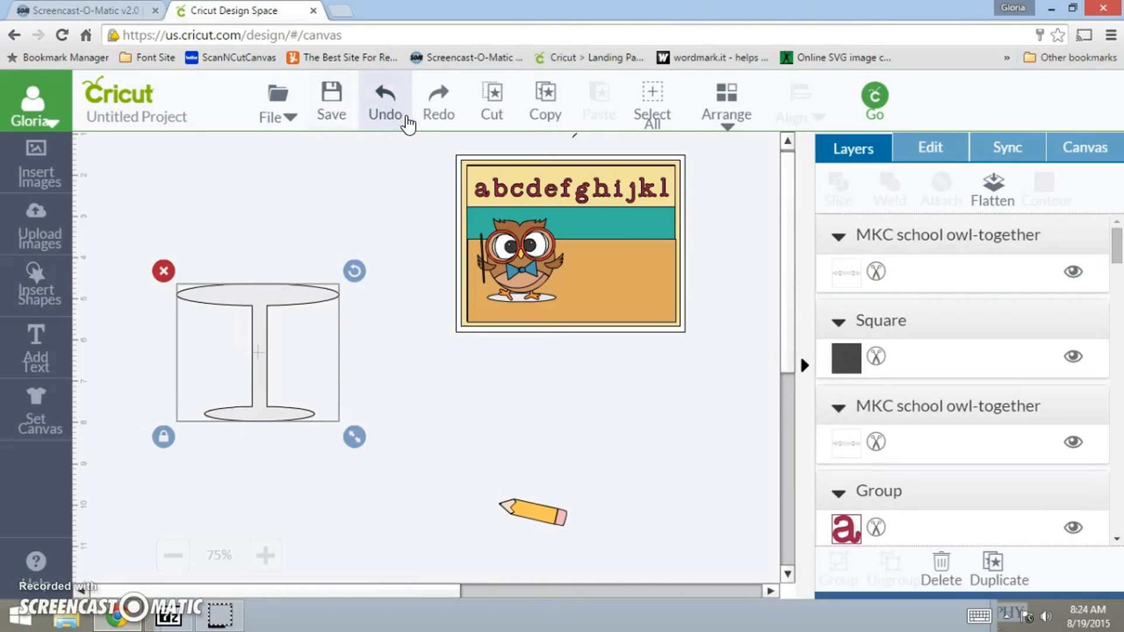
click(400, 116)
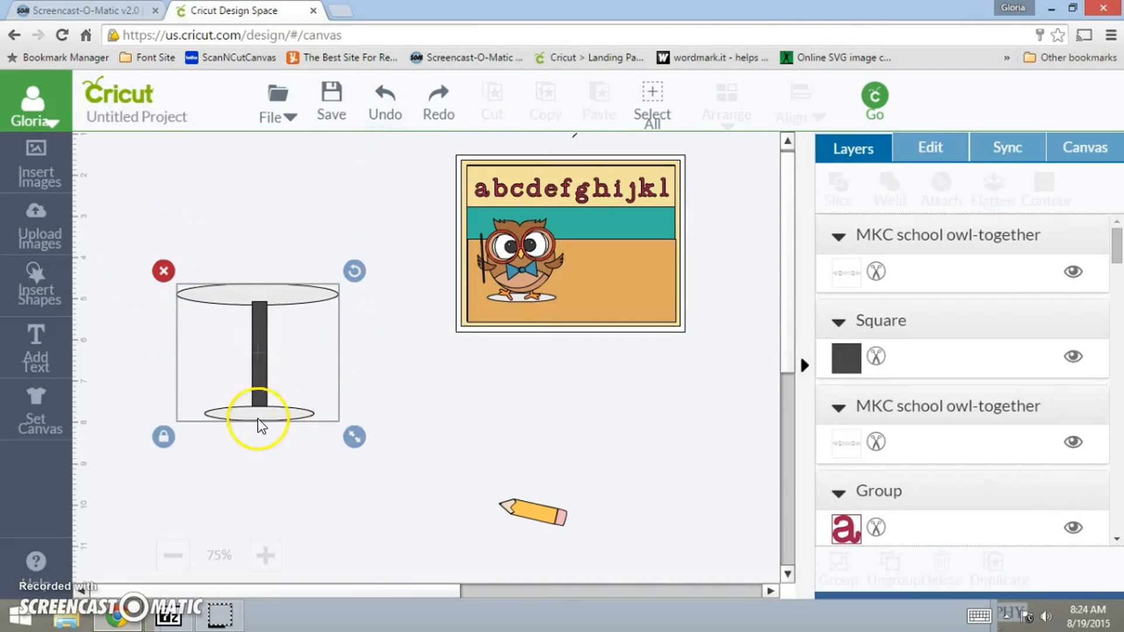
Duplicate the three unwelded table parts together and move the copy below and beside the original
click(164, 208)
drag(142, 243, 369, 492)
click(1002, 562)
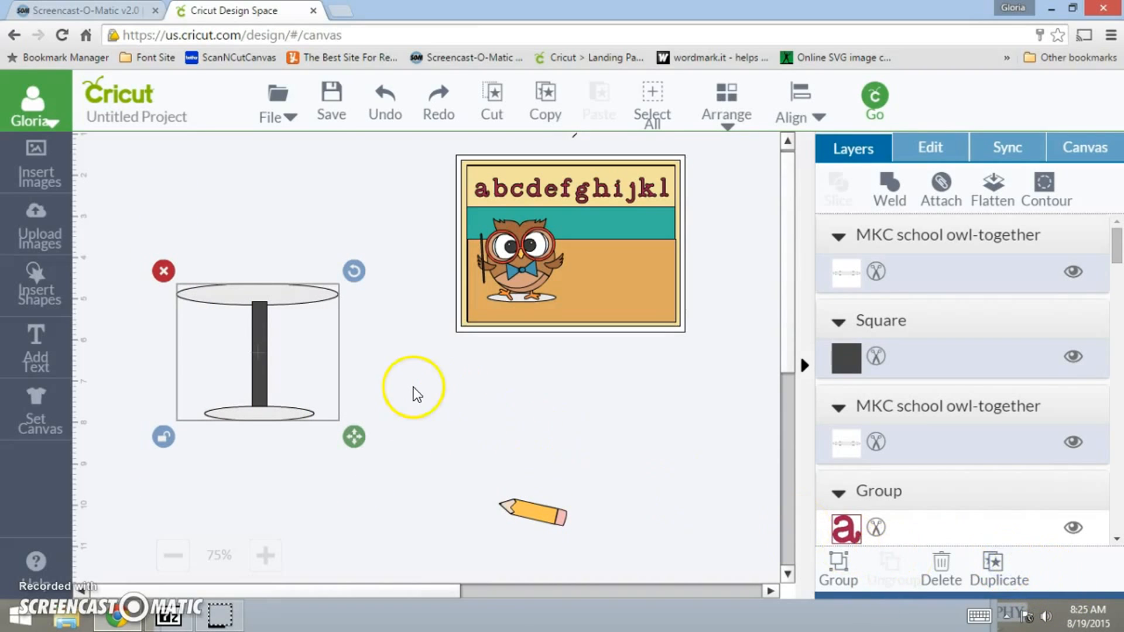
drag(332, 329, 425, 397)
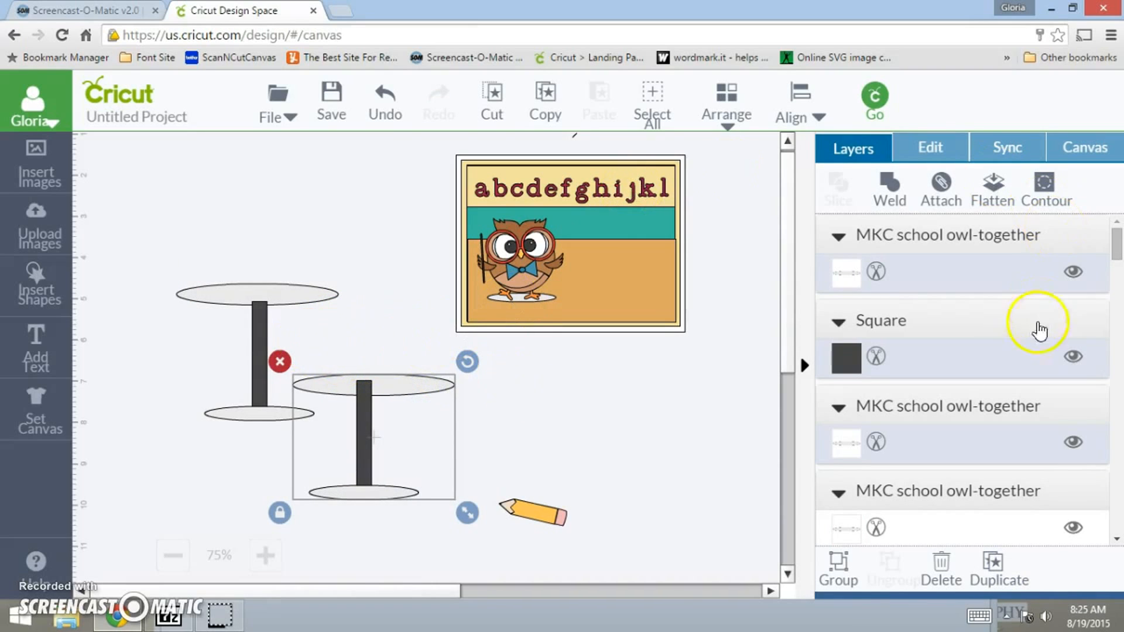
Center the copied upper ellipse over its bar and weld the three copied parts into one table
click(895, 192)
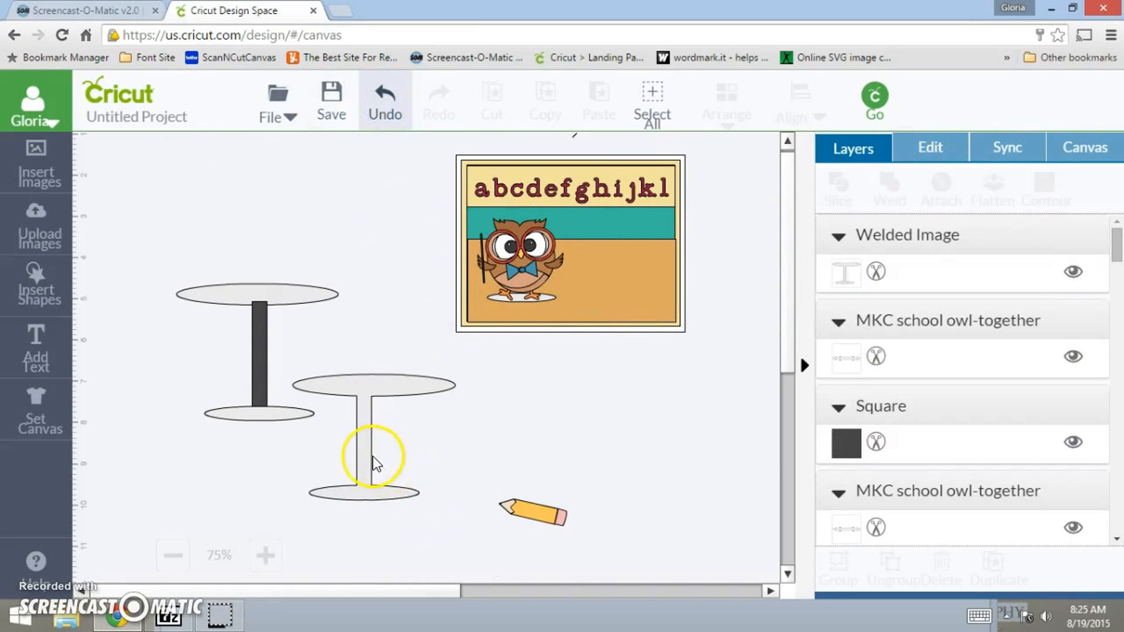
drag(404, 387, 391, 382)
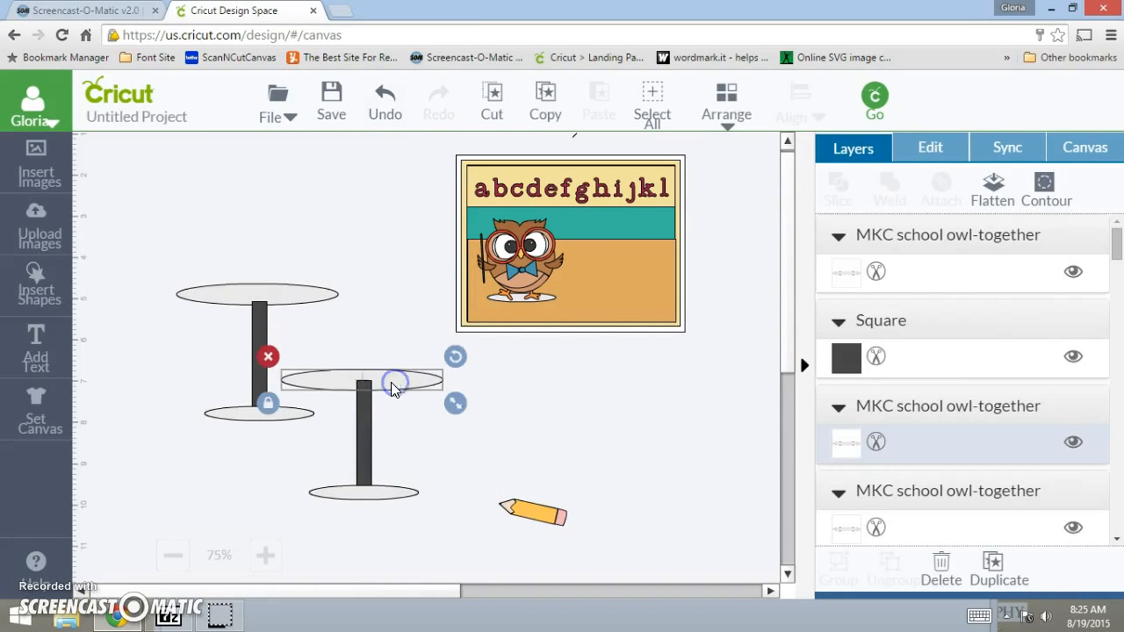
shift+click(365, 448)
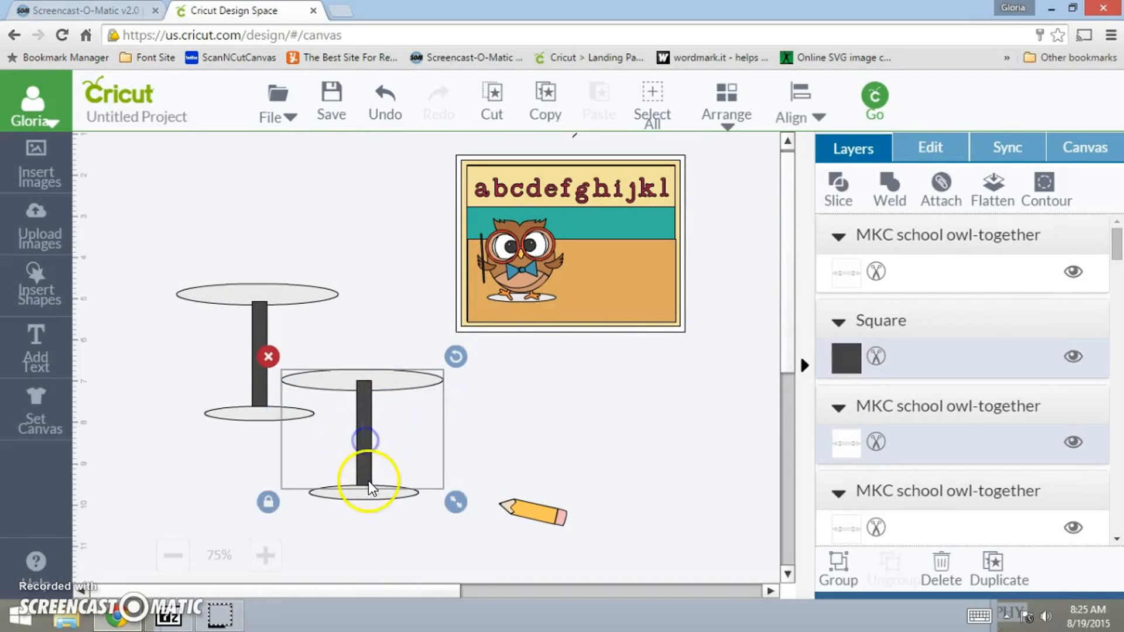
shift+click(370, 495)
click(895, 198)
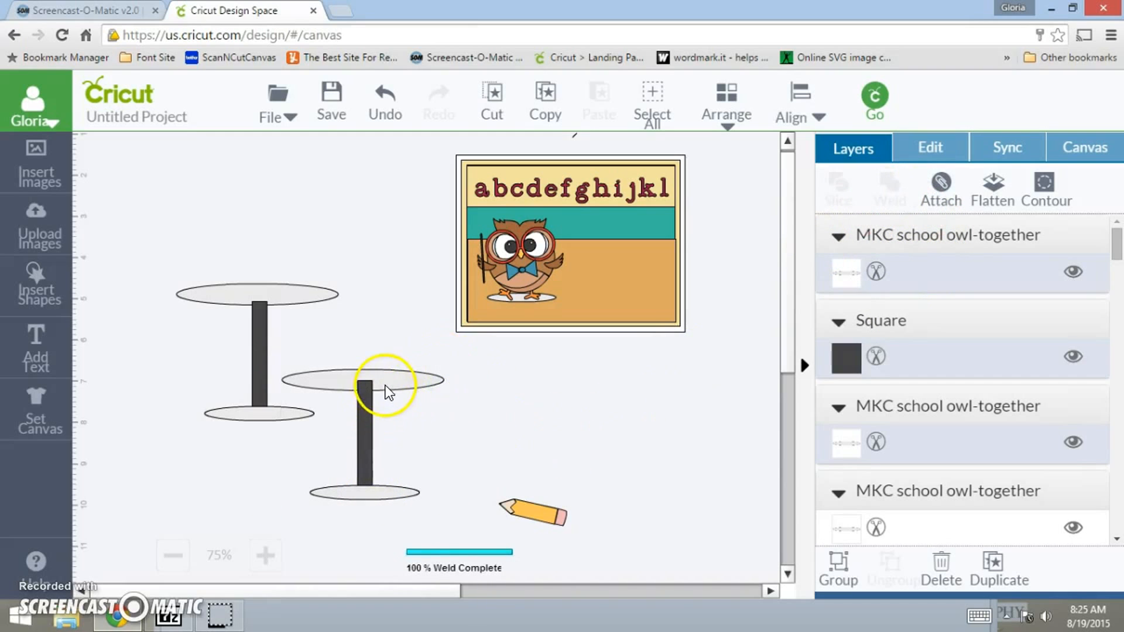
Move the welded table onto the orange panel beside the owl and shrink it to fit inside the card
drag(385, 385, 648, 252)
drag(719, 381, 645, 307)
drag(602, 241, 642, 251)
drag(676, 322, 671, 318)
Bring the Time for School image to the front of the card and shrink it to fit across the table's leg
drag(326, 593, 371, 594)
drag(424, 310, 672, 429)
drag(465, 359, 117, 293)
click(721, 105)
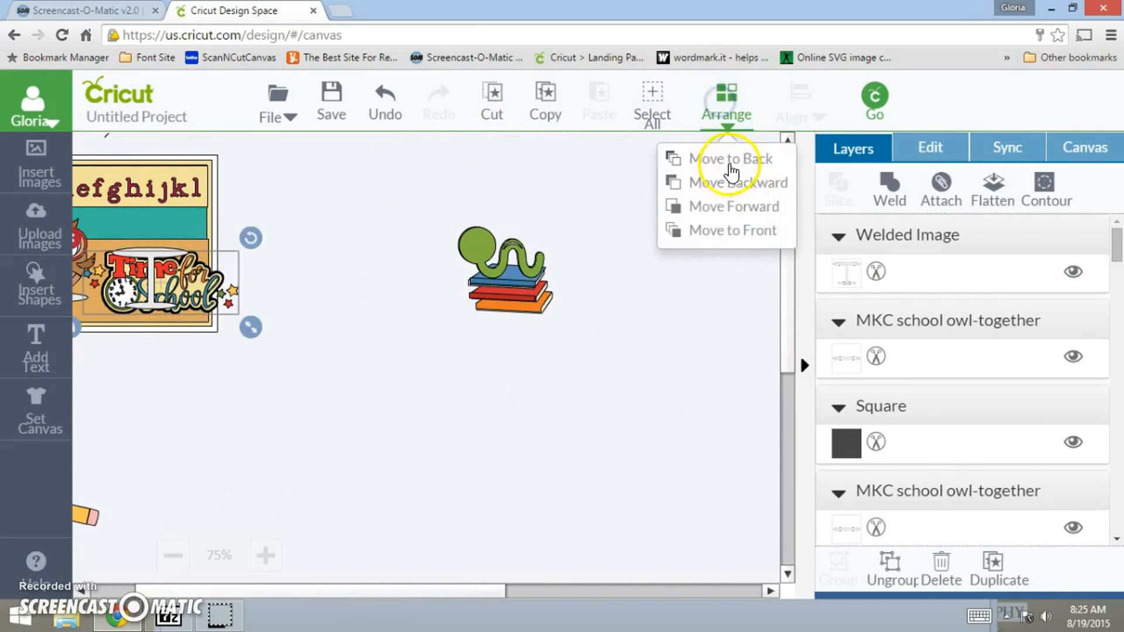
click(729, 232)
drag(251, 327, 190, 303)
drag(159, 265, 174, 277)
Shrink the image of the worm on stacked books and bring it to the front of all layers
drag(441, 188, 536, 302)
mouse_move(484, 261)
mouse_down()
mouse_move(156, 234)
mouse_move(488, 240)
mouse_up()
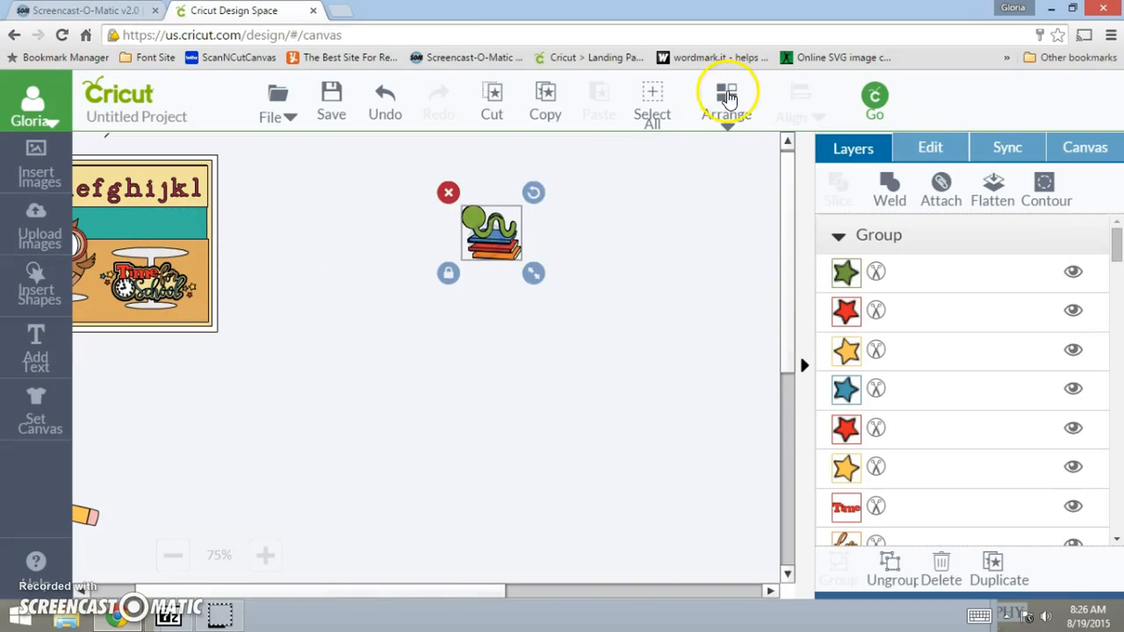
click(724, 111)
click(718, 233)
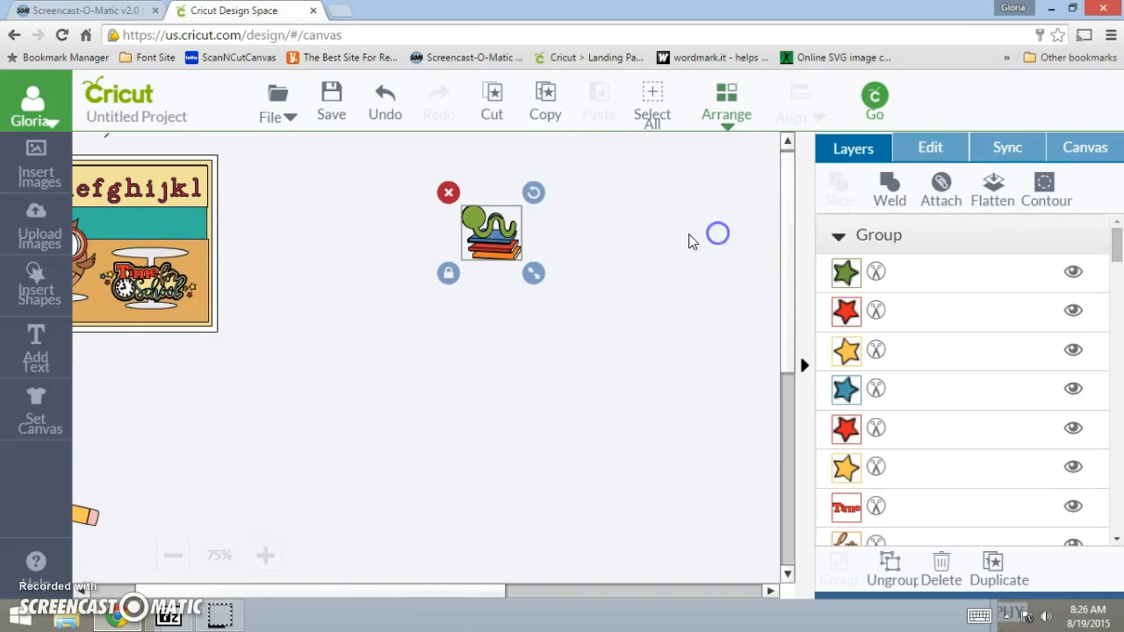
click(491, 237)
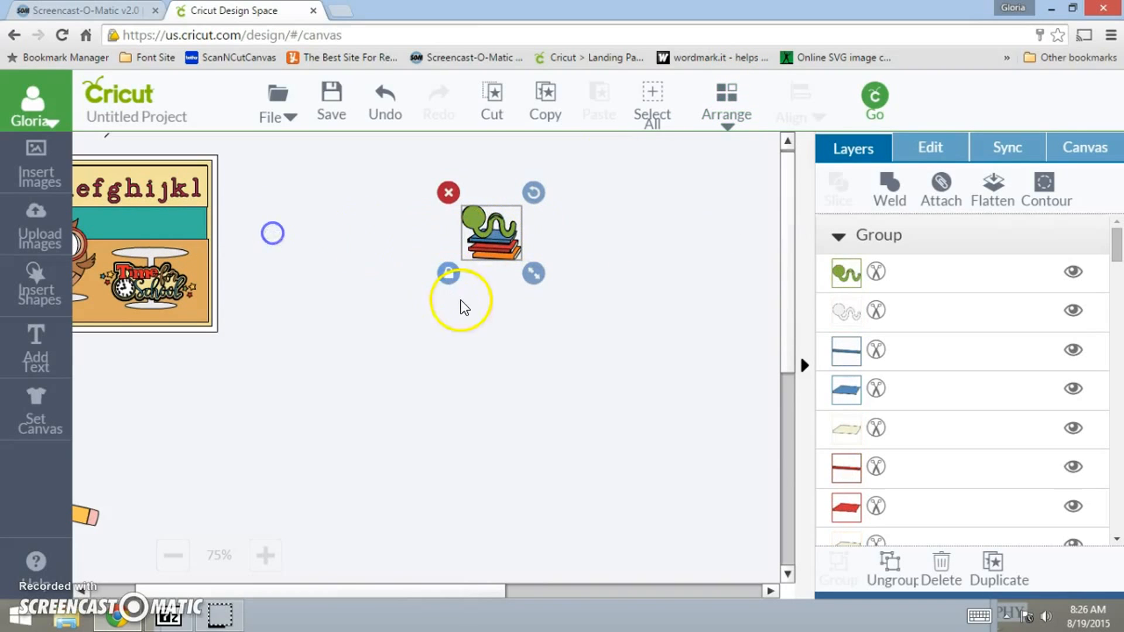
Place the bookworm stack on top of the table in the card
drag(391, 592, 359, 591)
drag(780, 236, 697, 241)
drag(378, 590, 387, 590)
drag(679, 241, 338, 239)
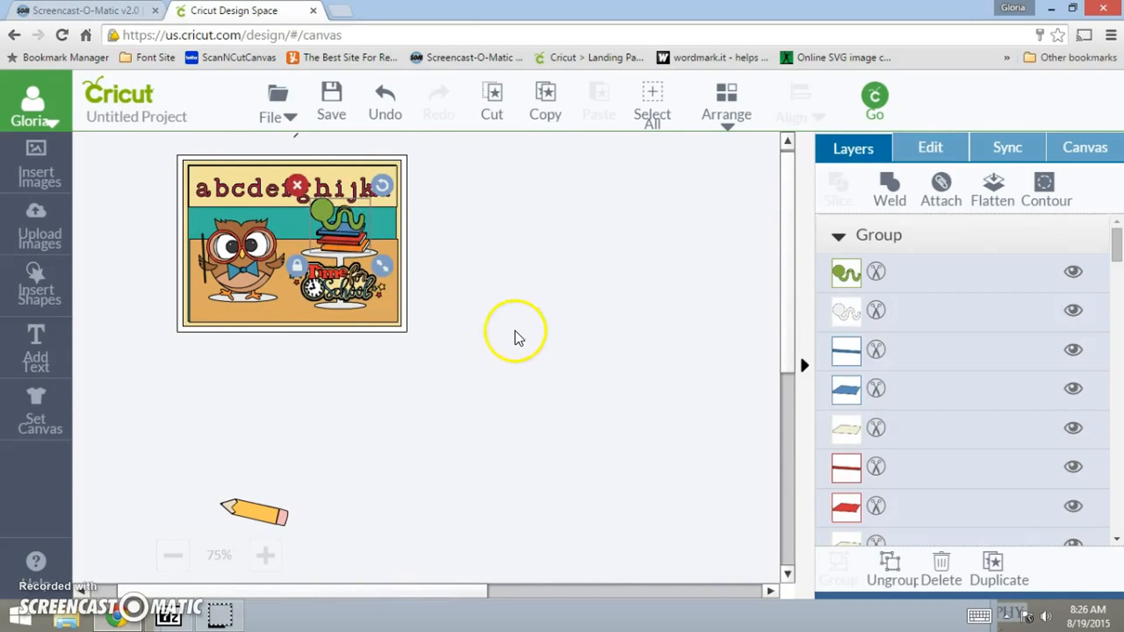
click(515, 319)
Shift the owl slightly down and left and enlarge the table a little behind the Time for School image
drag(236, 270, 230, 275)
click(317, 313)
click(343, 312)
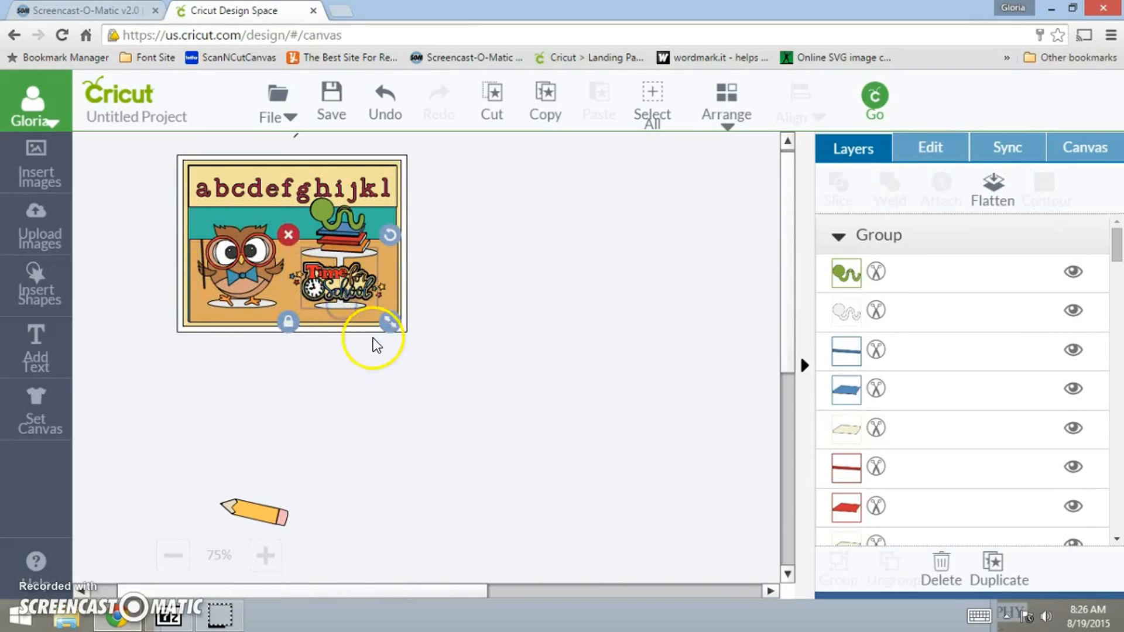
drag(400, 327, 405, 336)
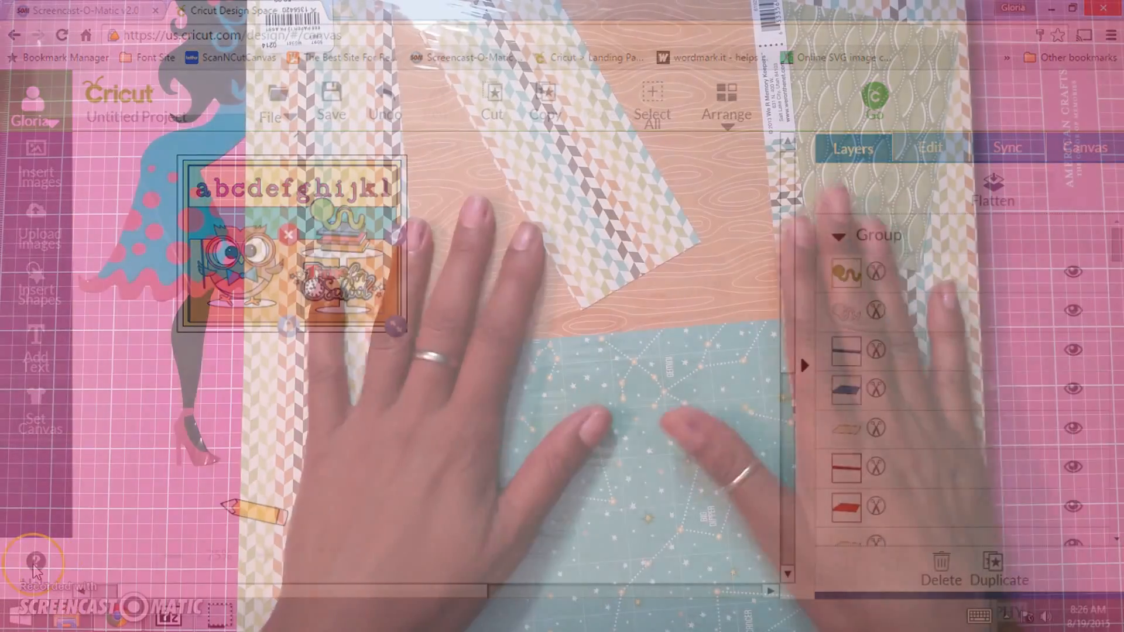
mouse_move(37, 568)
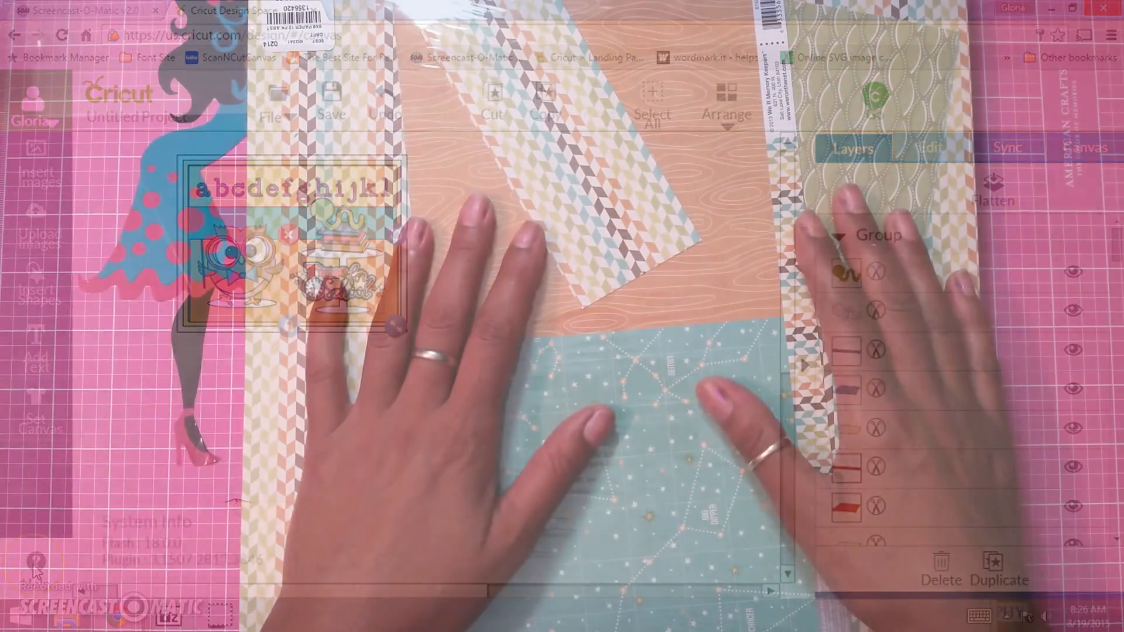